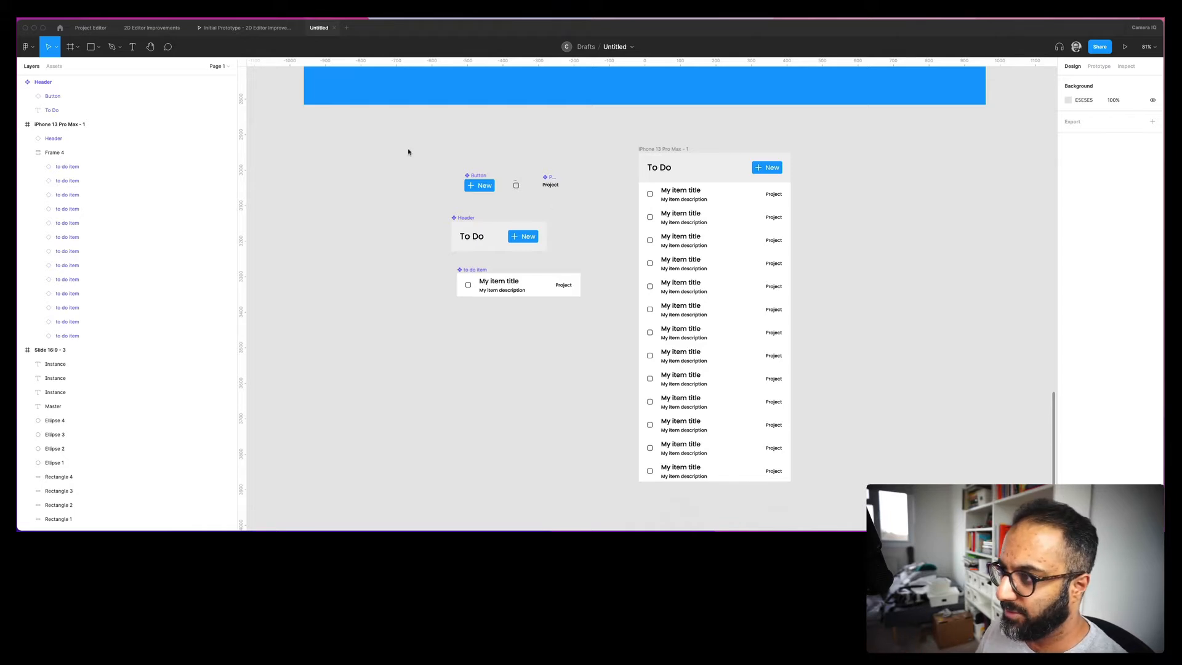
# - Marquee-zoom onto the New button, Checkbox and Project tag components
pyautogui.moveTo(414, 152); pyautogui.dragTo(586, 205)
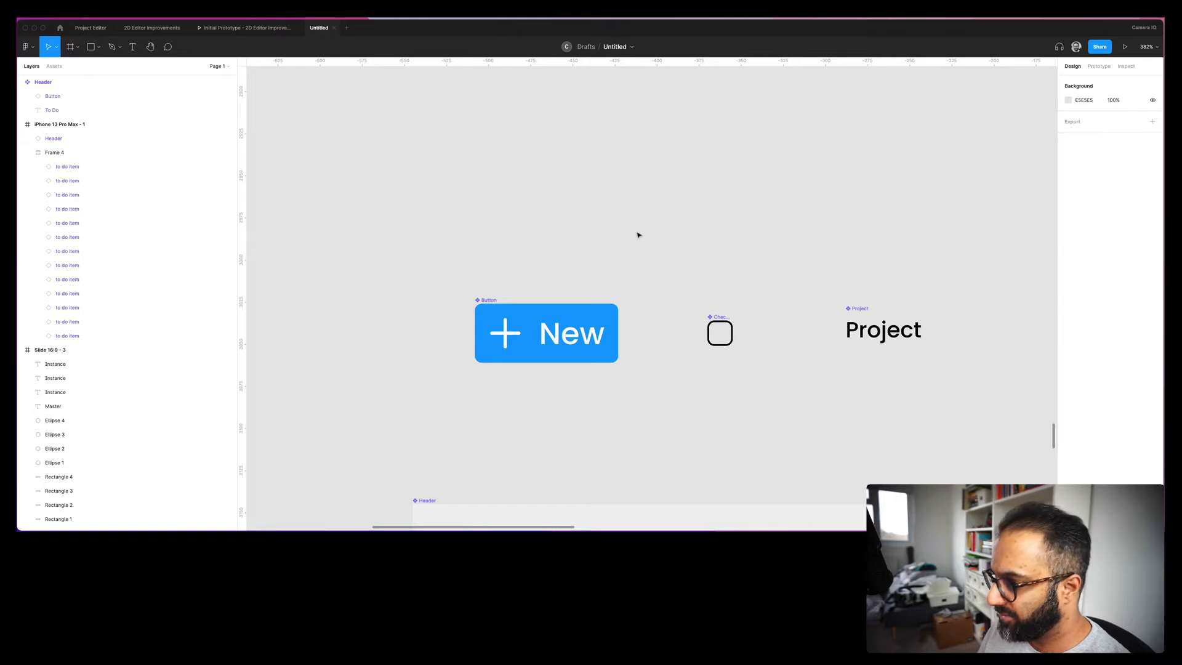
pyautogui.click(553, 346)
pyautogui.click(720, 333)
pyautogui.click(890, 333)
pyautogui.scroll(-8, 890, 332)
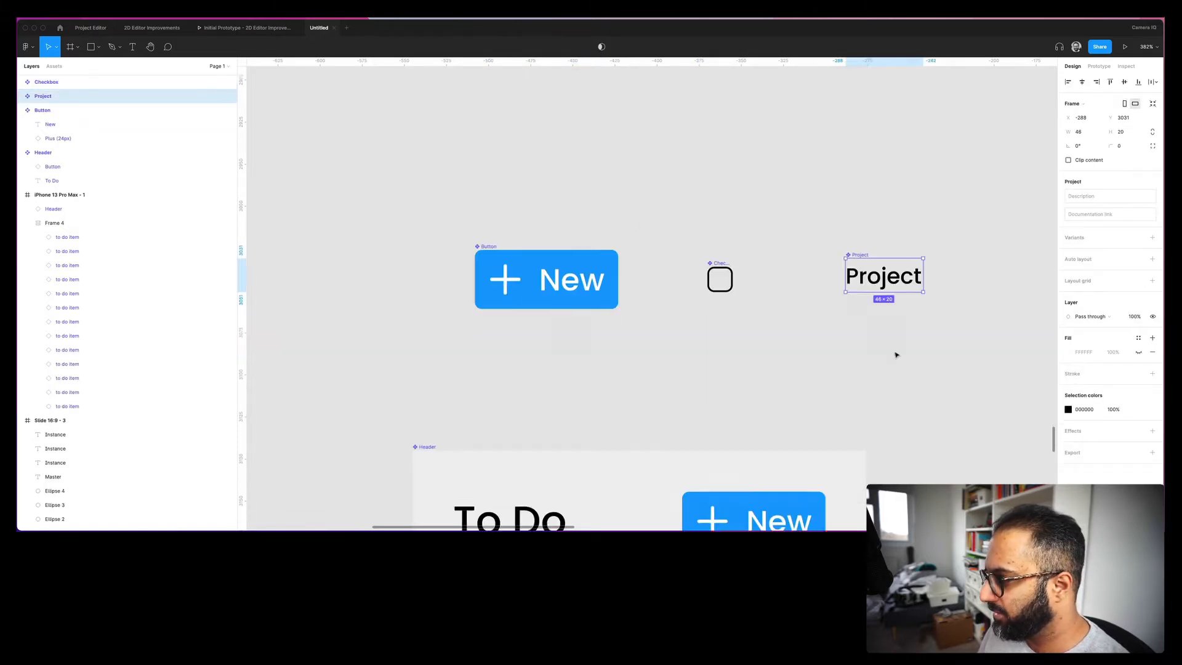
pyautogui.click(584, 335)
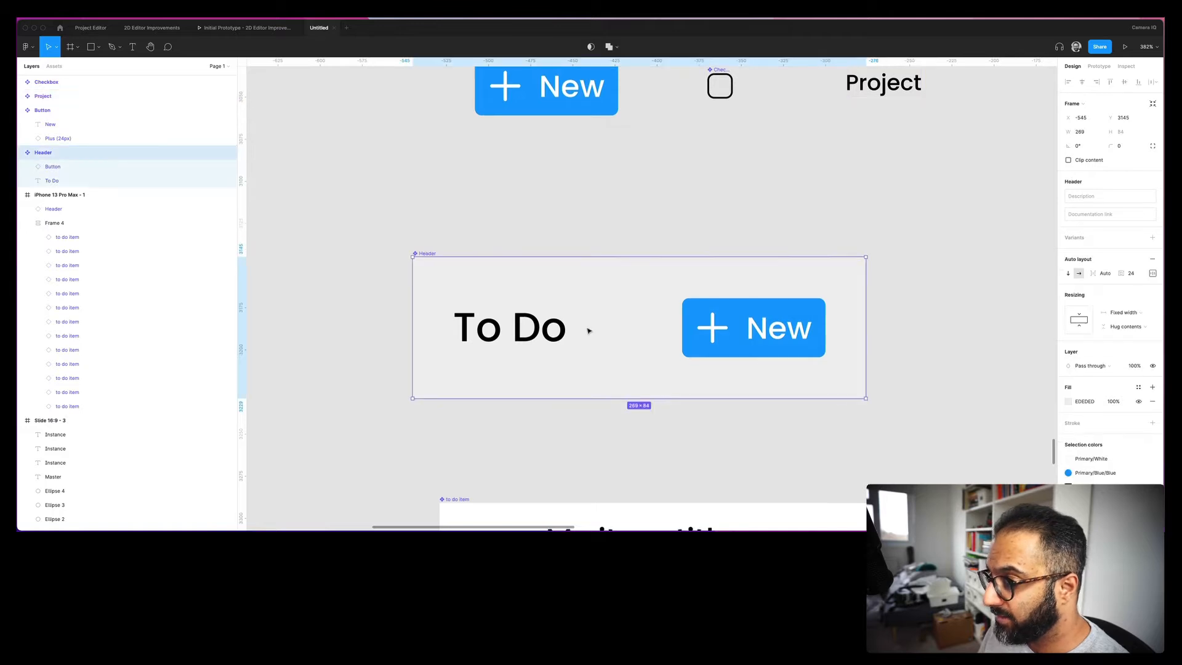
pyautogui.scroll(-8, 657, 367)
pyautogui.click(688, 341)
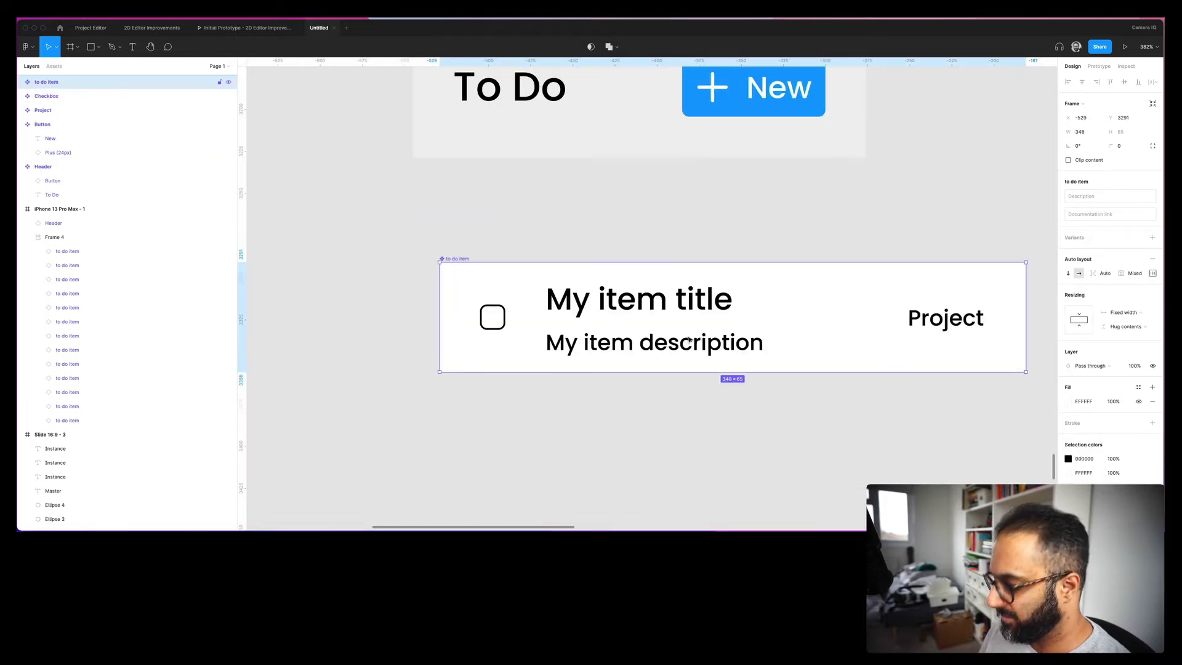
pyautogui.scroll(-5, 687, 337)
pyautogui.scroll(4, 855, 236)
pyautogui.hscroll(5, 855, 236)
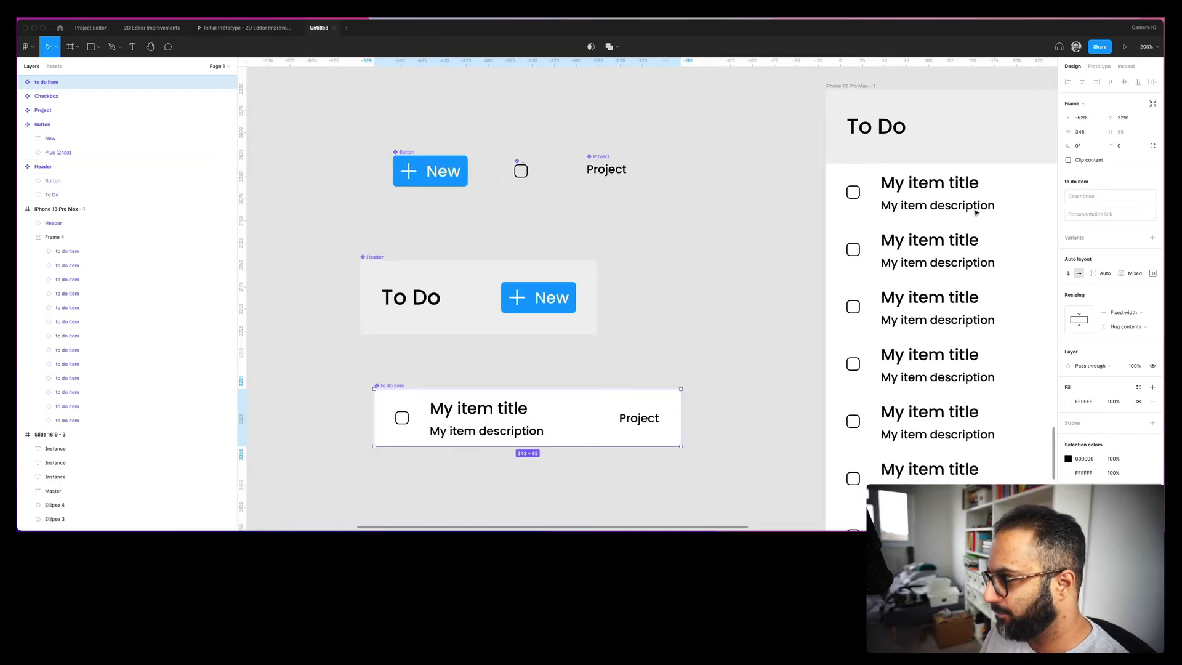
pyautogui.hscroll(1, 804, 217)
pyautogui.hscroll(5, 803, 217)
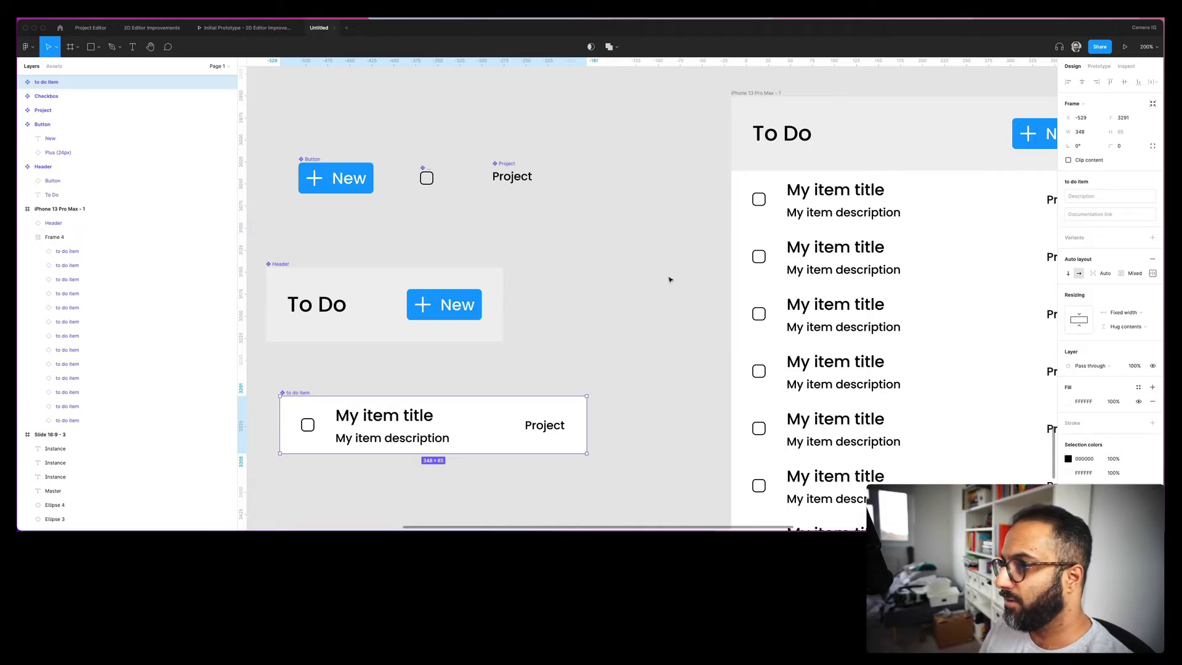
pyautogui.click(332, 177)
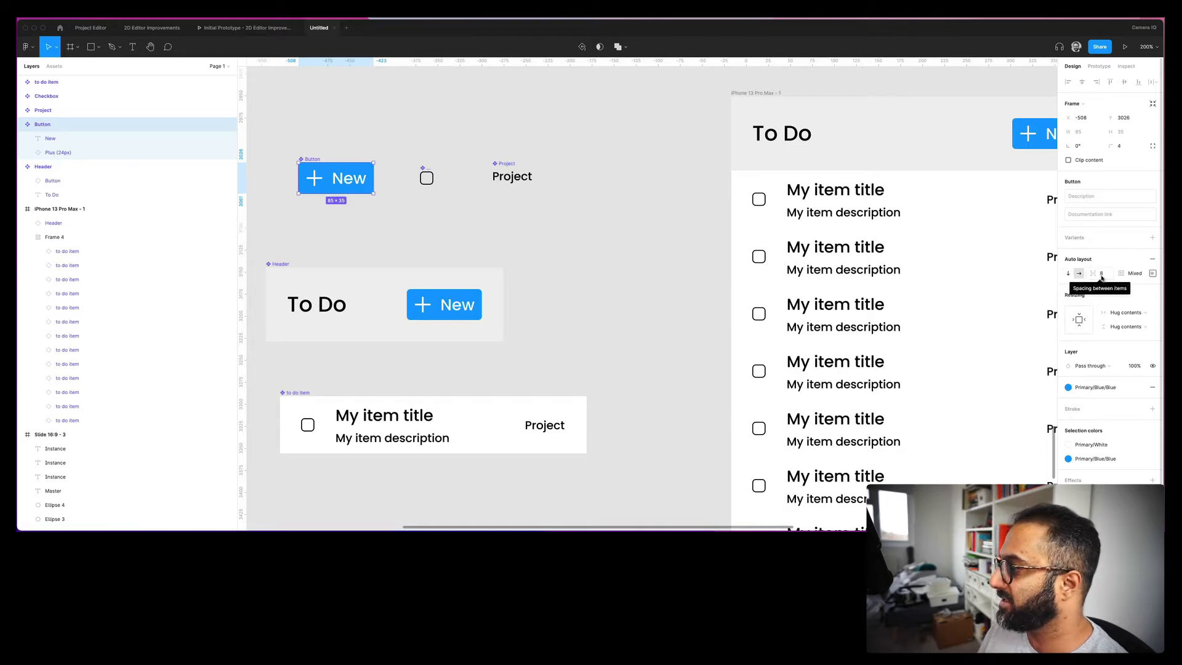
pyautogui.click(1153, 273)
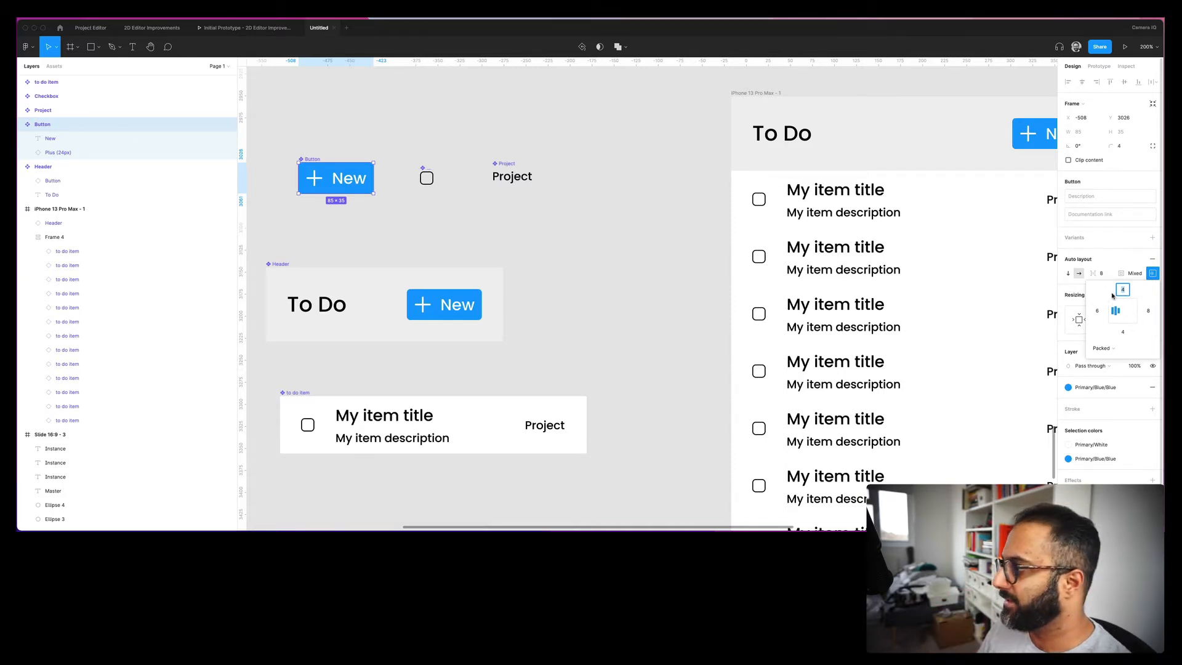
pyautogui.click(1112, 263)
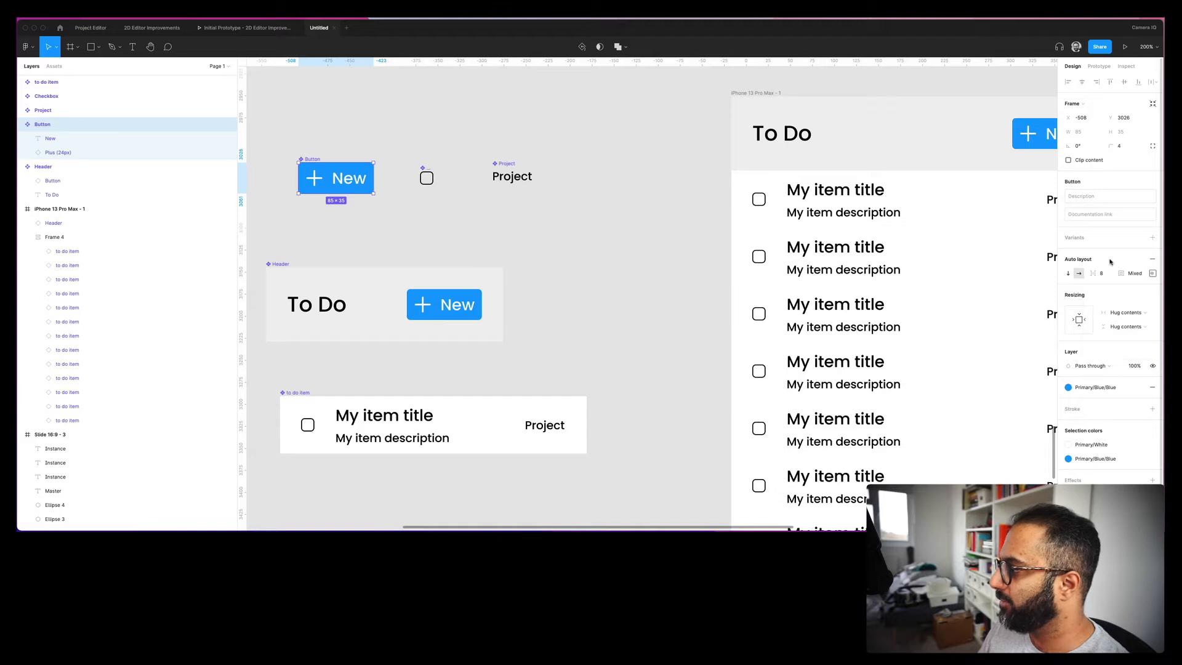
pyautogui.click(1069, 277)
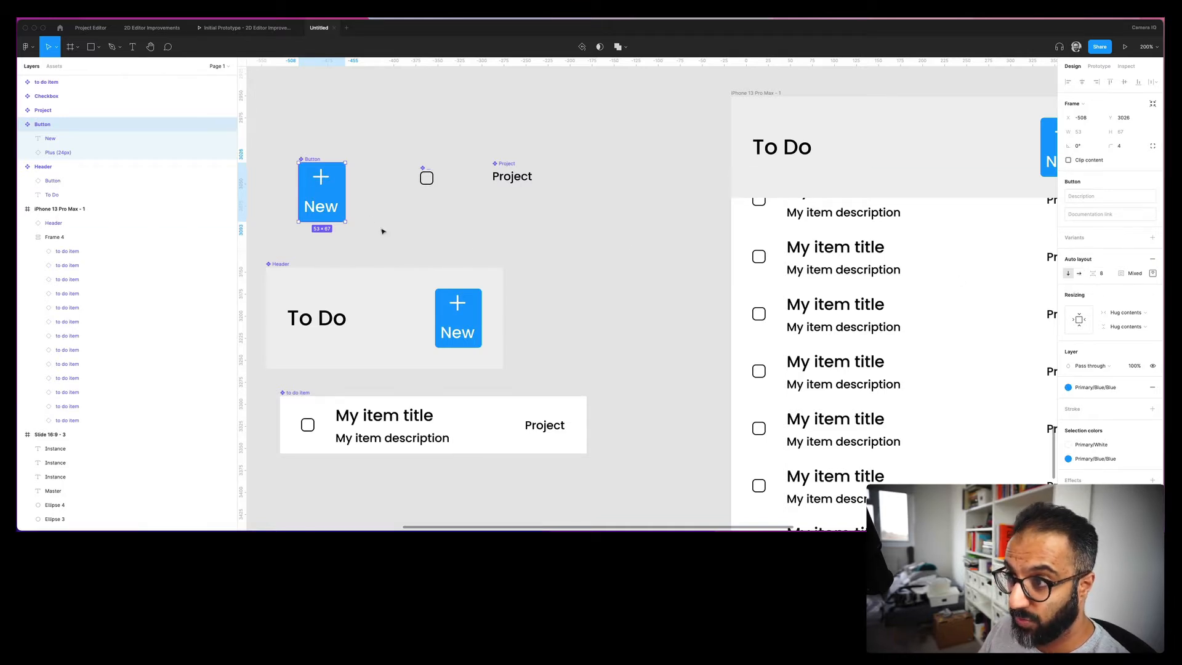
pyautogui.moveTo(1019, 244); pyautogui.dragTo(837, 293)
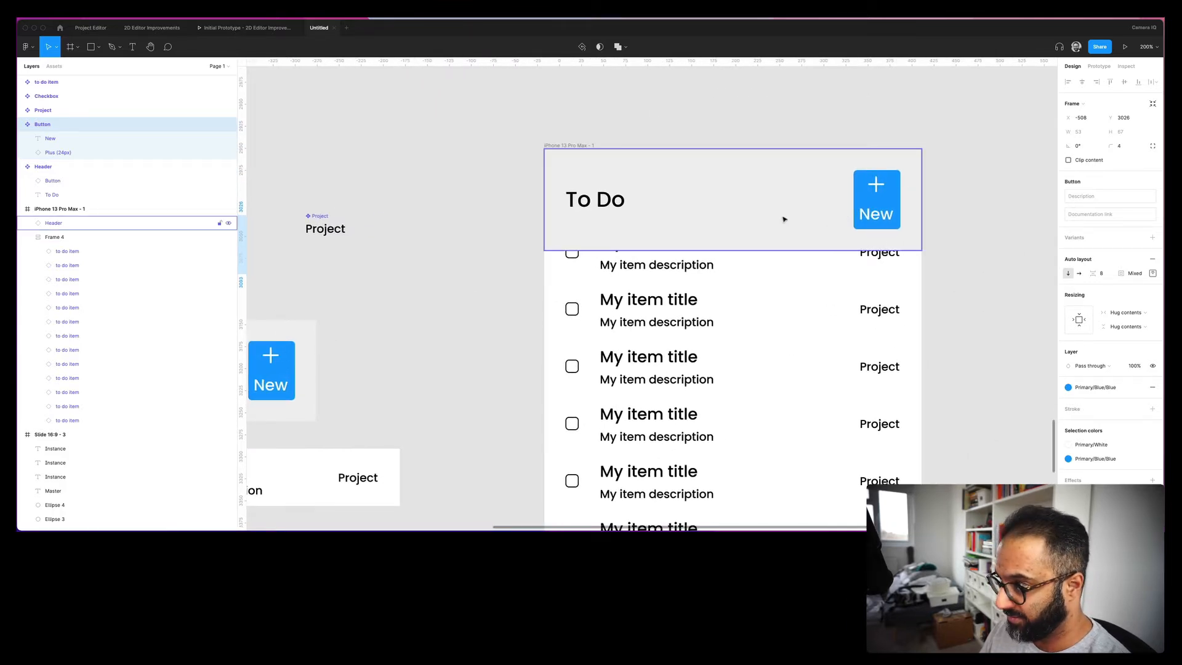
pyautogui.moveTo(478, 290); pyautogui.dragTo(826, 277)
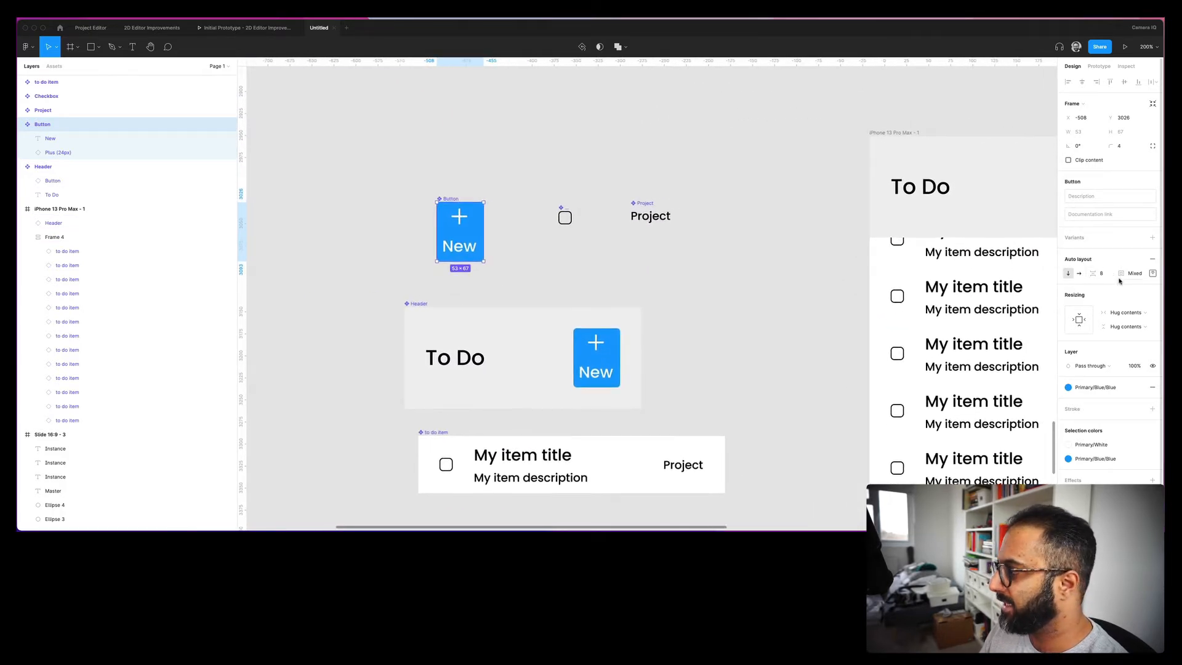
pyautogui.click(1079, 273)
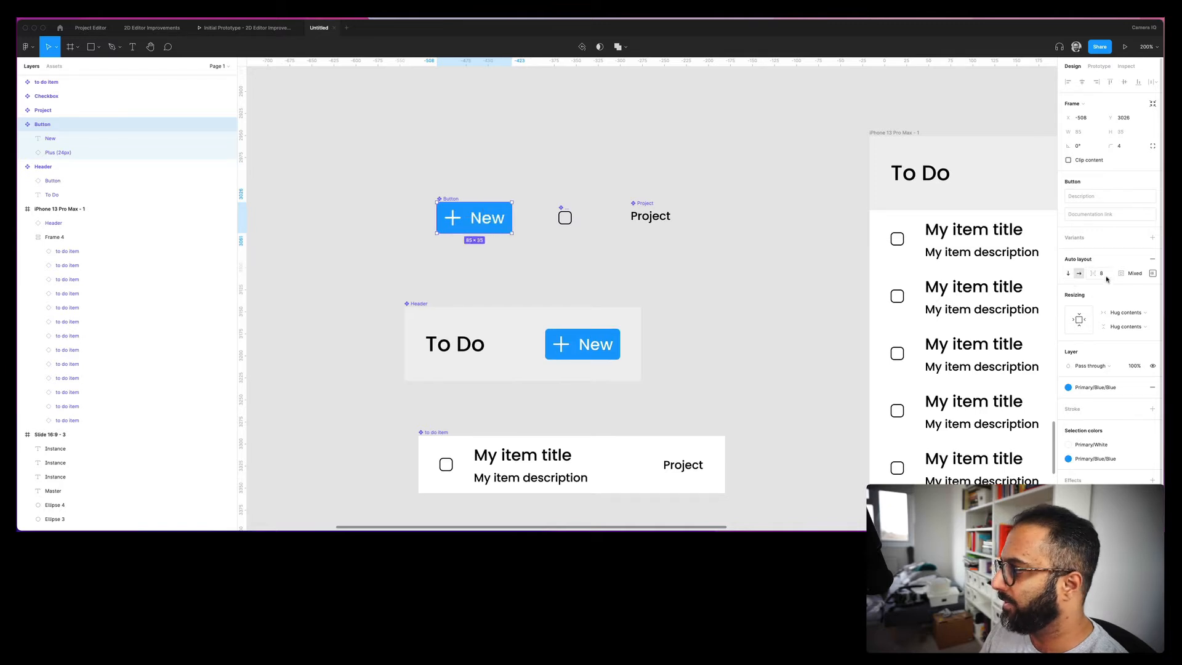
pyautogui.click(1102, 273)
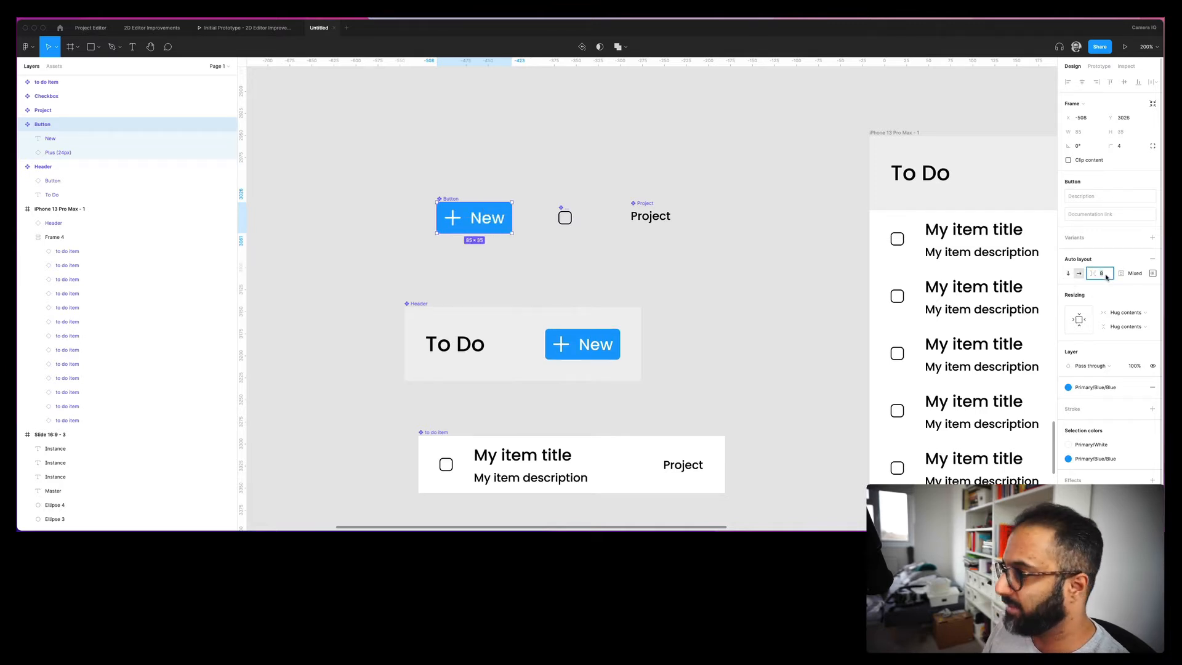
pyautogui.write('16')
pyautogui.press('Return')
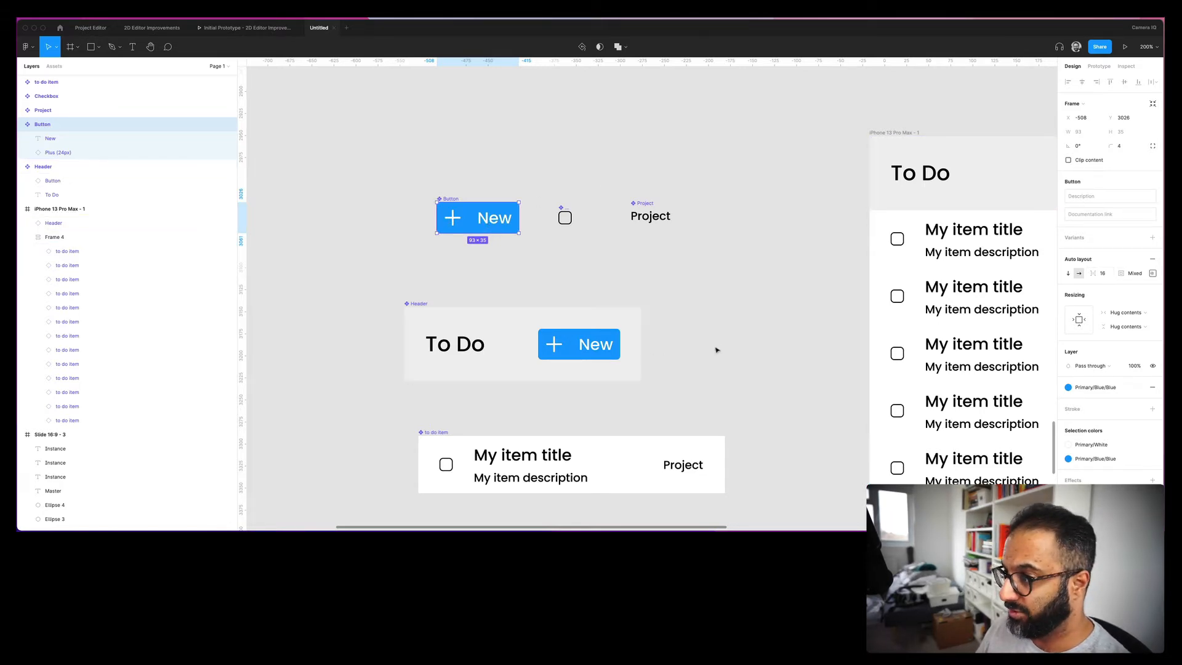
pyautogui.hscroll(10, 739, 333)
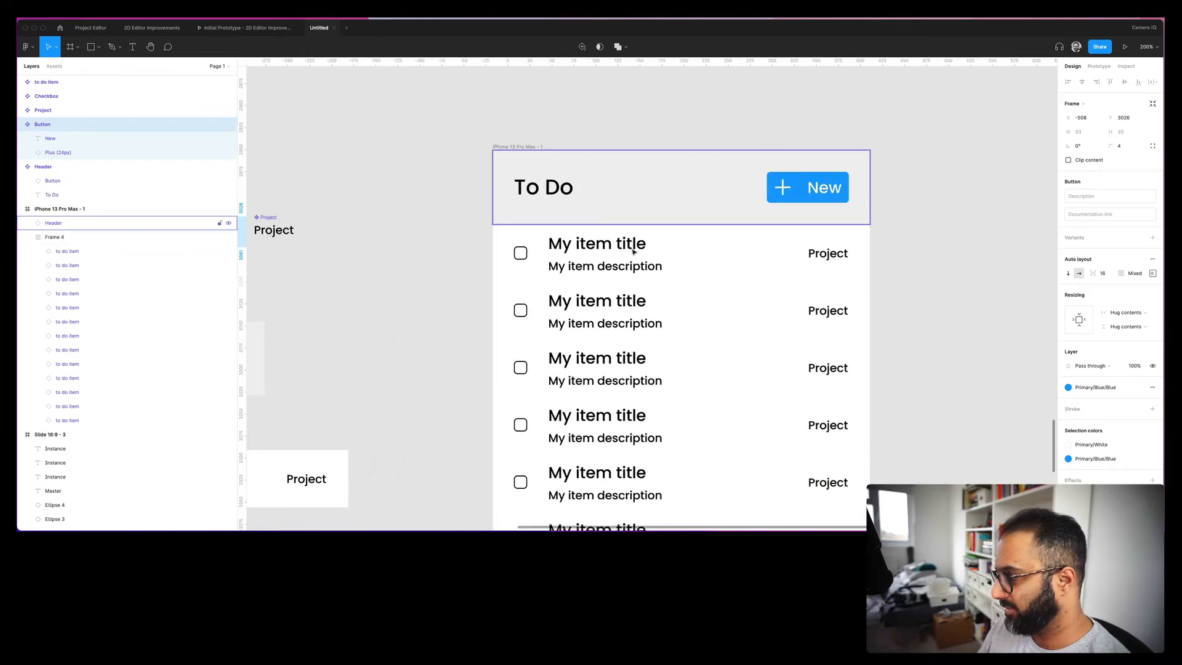
pyautogui.hscroll(-10, 572, 275)
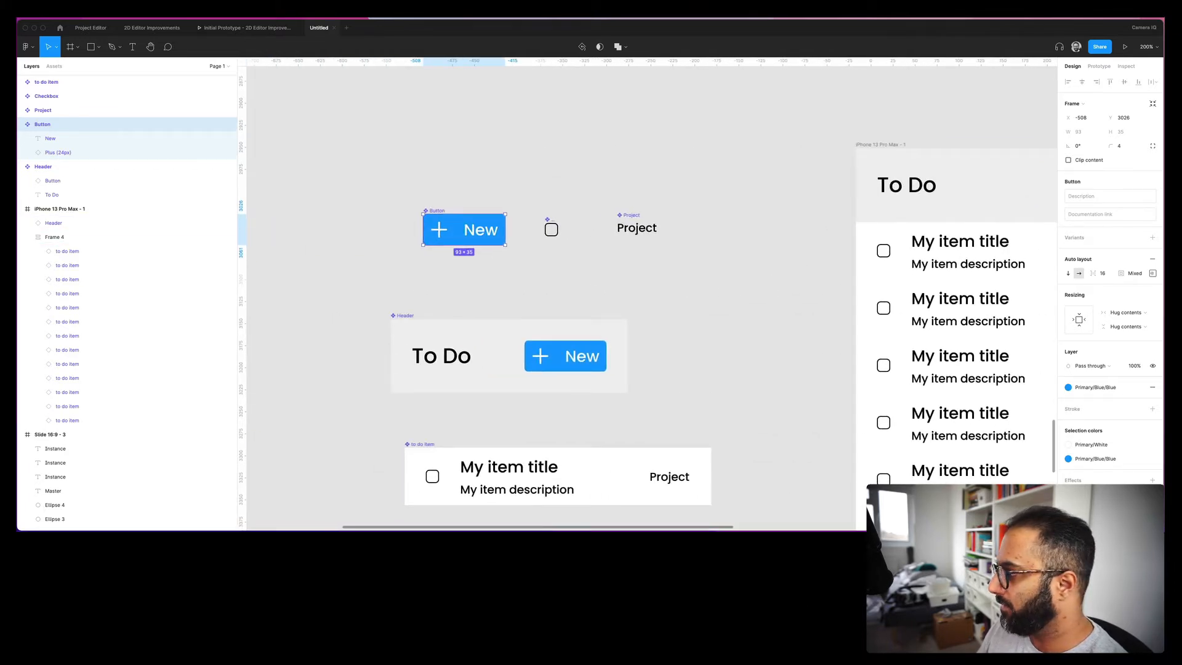
pyautogui.click(1110, 274)
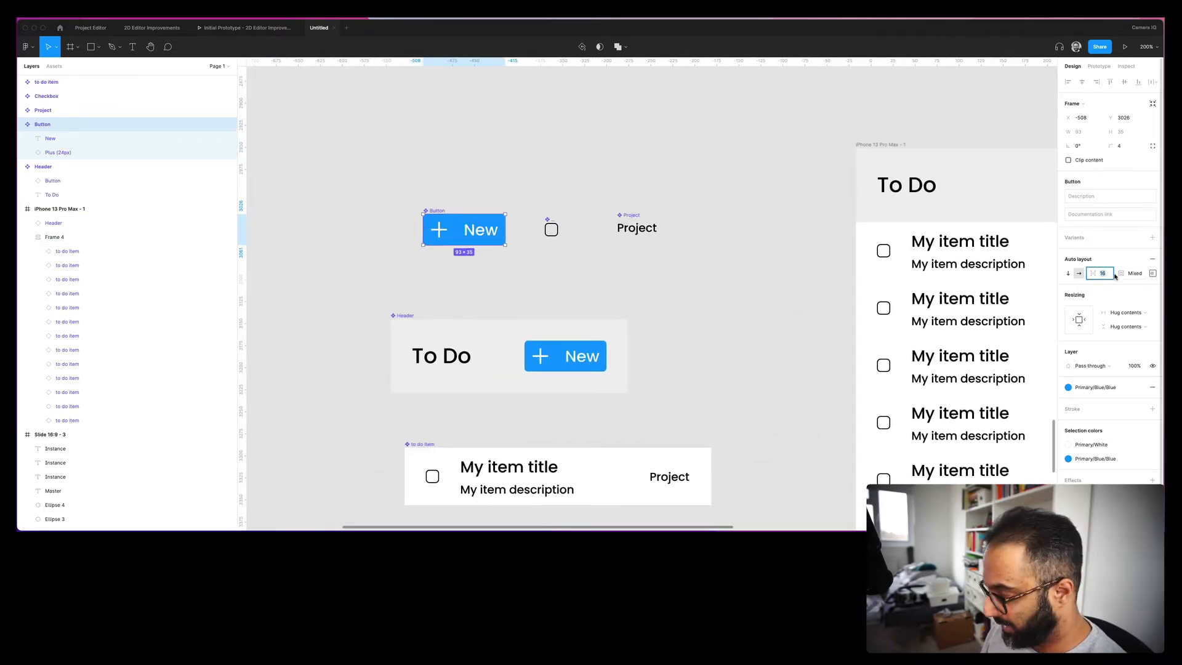
pyautogui.write('8')
pyautogui.press('Return')
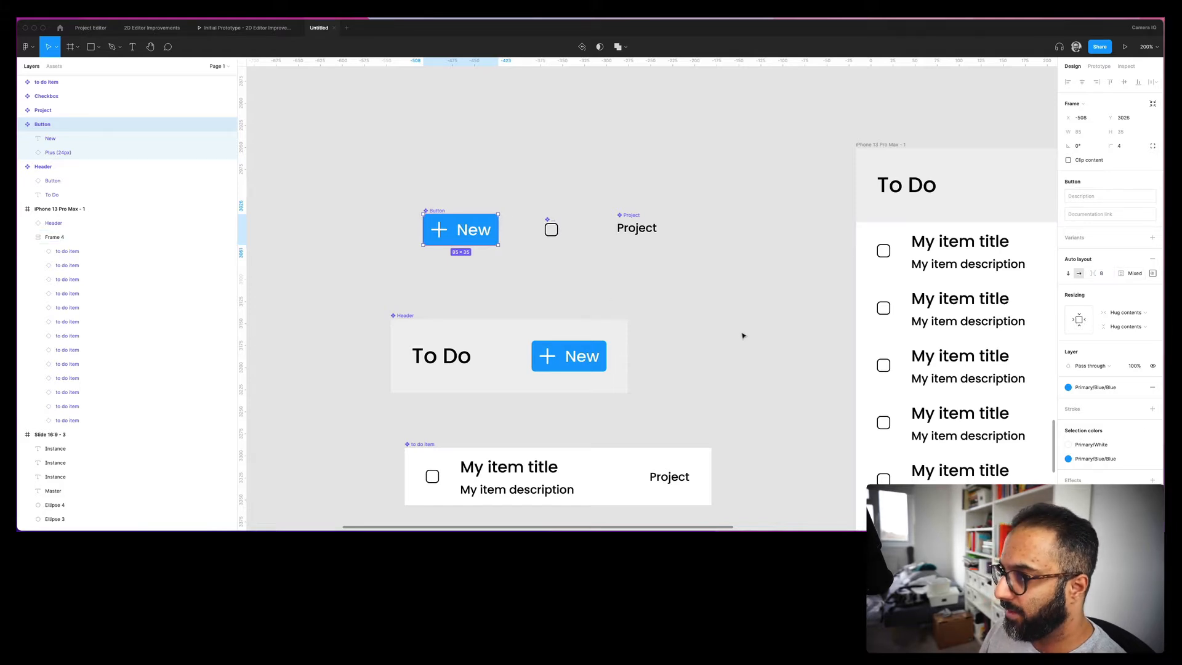
pyautogui.scroll(-1, 743, 322)
pyautogui.click(407, 309)
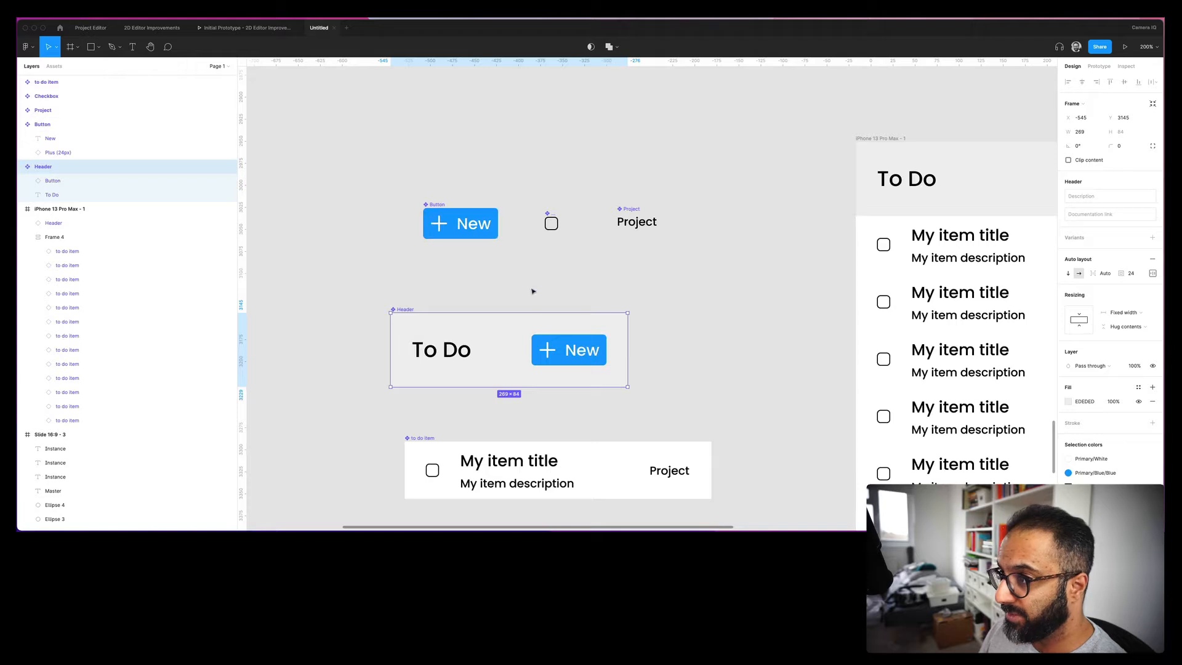
pyautogui.click(441, 350)
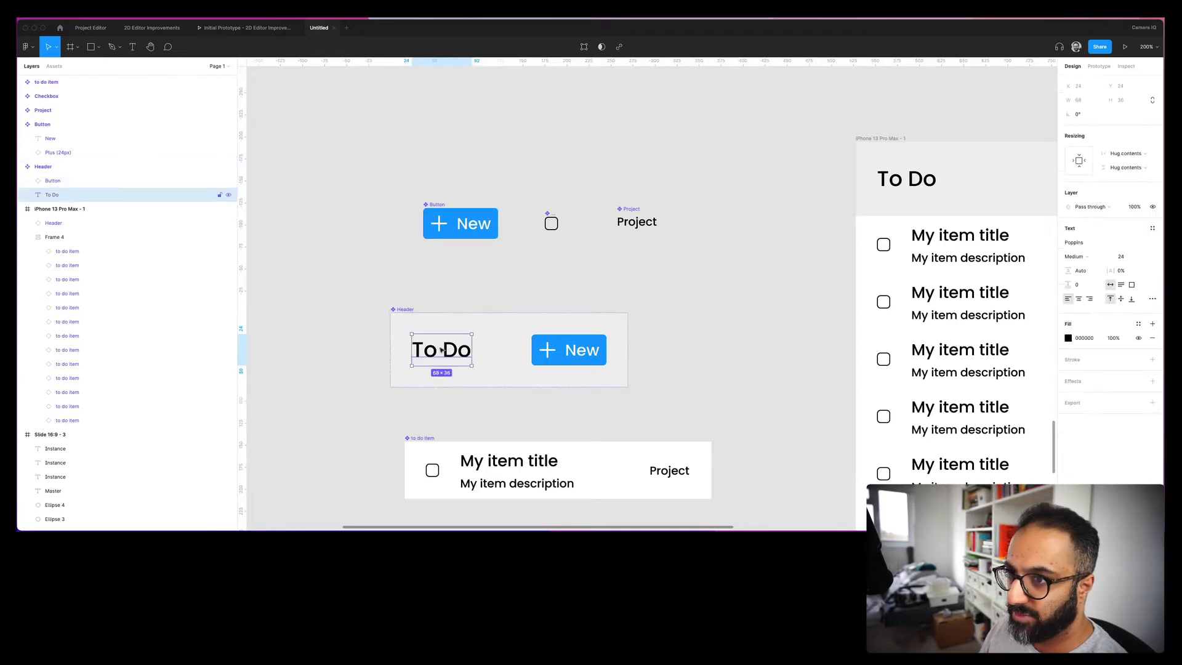
pyautogui.click(448, 274)
pyautogui.click(418, 310)
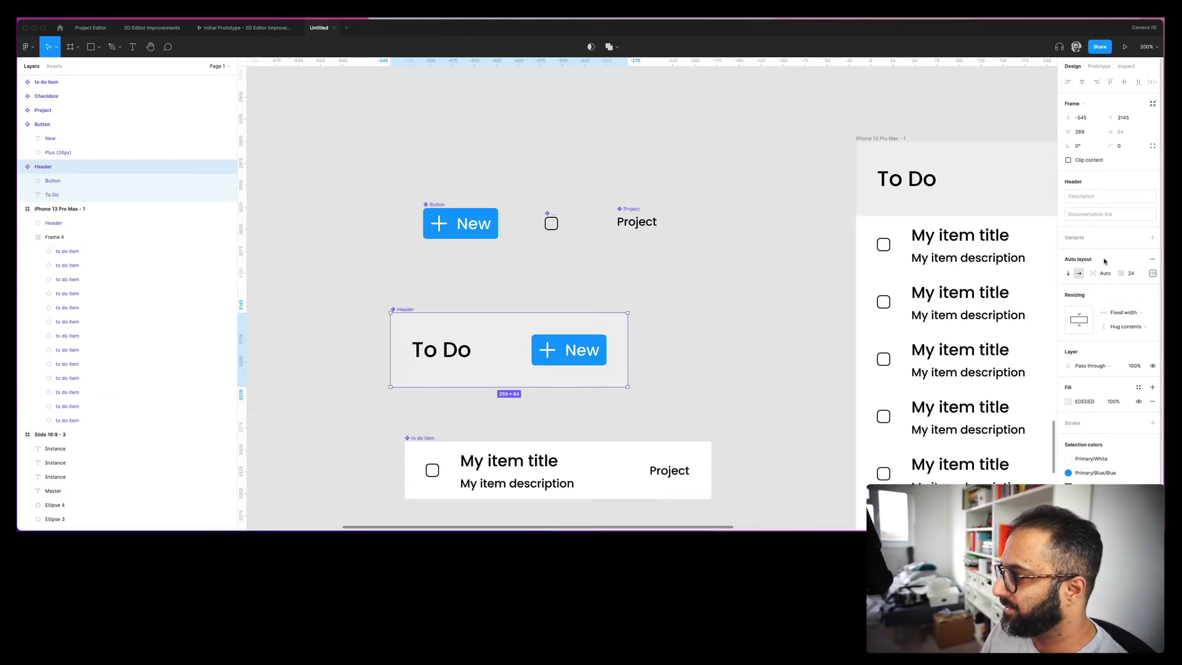
pyautogui.click(1132, 274)
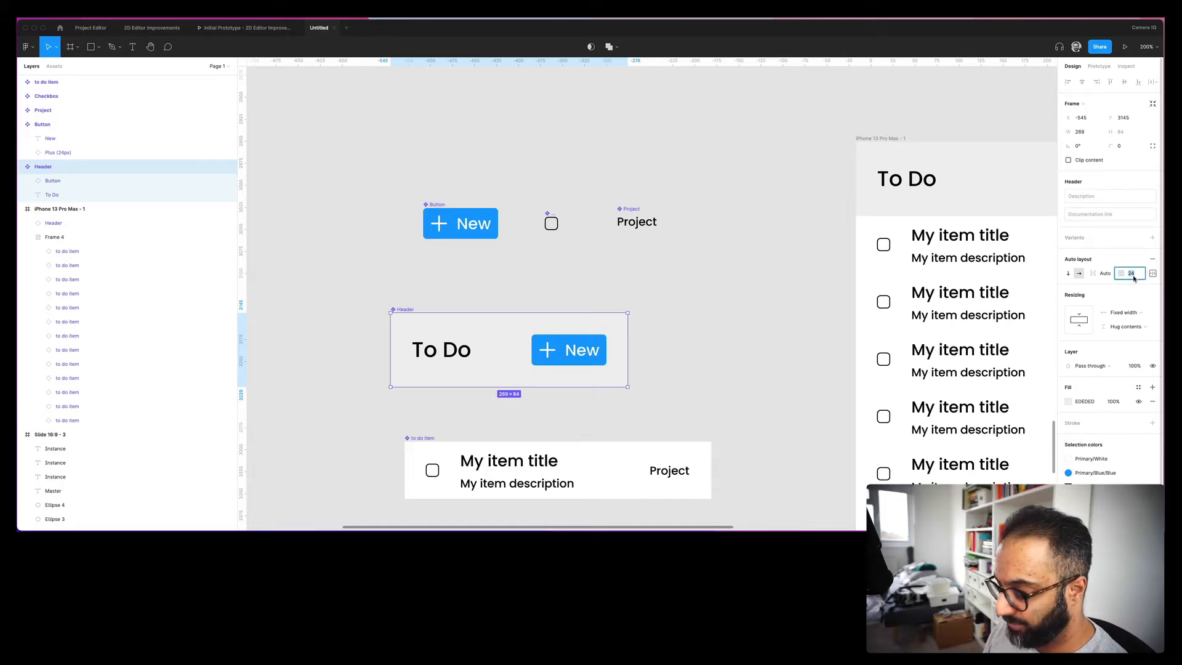
pyautogui.write('8')
pyautogui.press('Return')
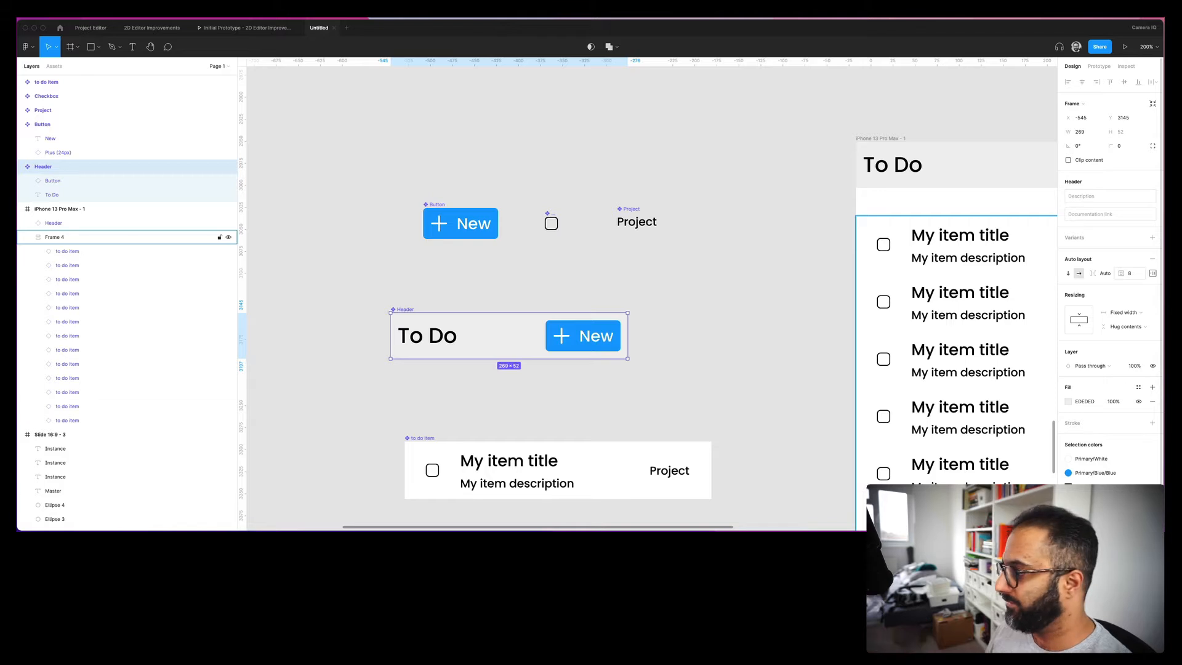
pyautogui.press('super+z')
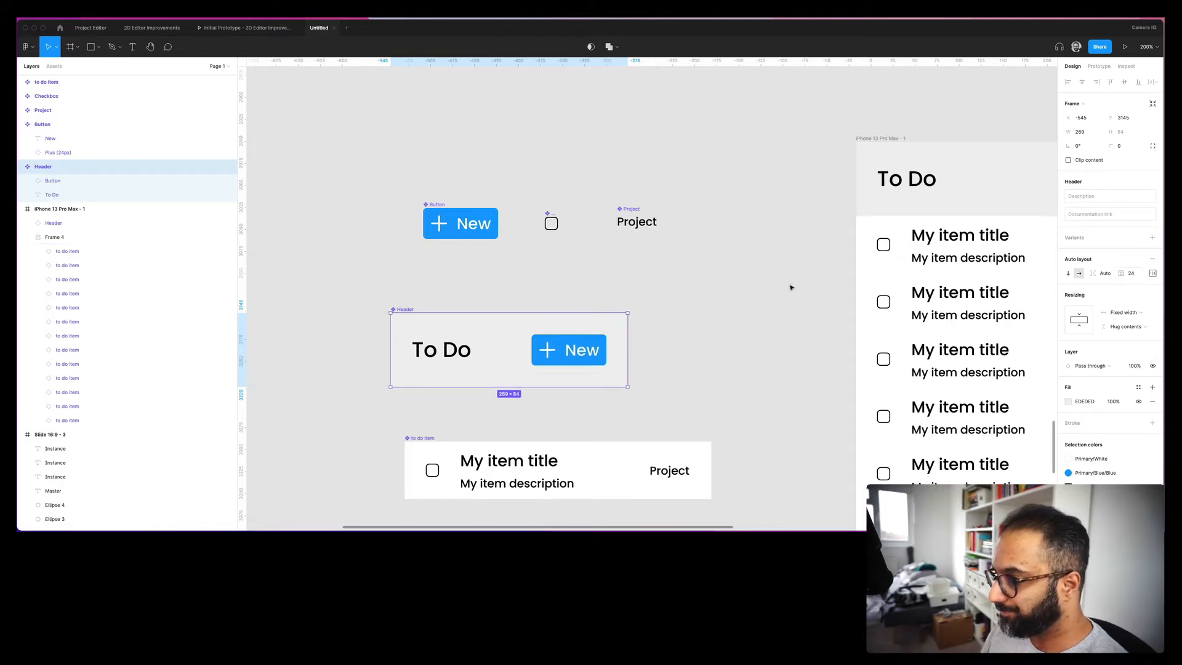
pyautogui.scroll(-5, 683, 319)
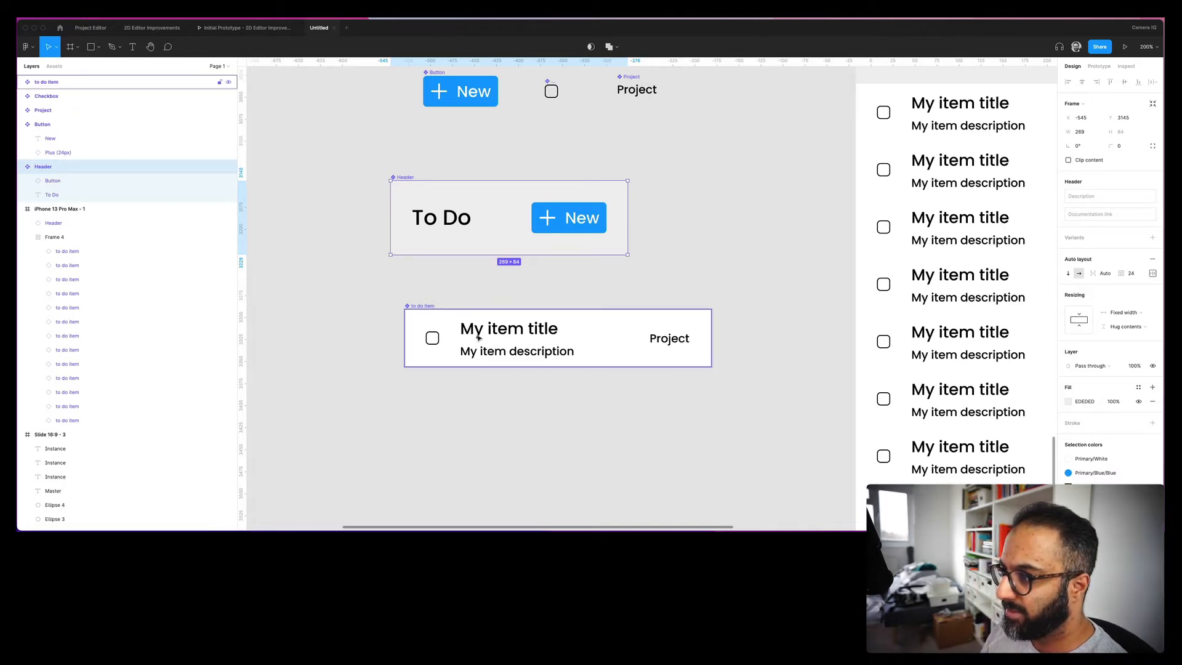
pyautogui.click(496, 330)
pyautogui.doubleClick(496, 331)
pyautogui.doubleClick(497, 331)
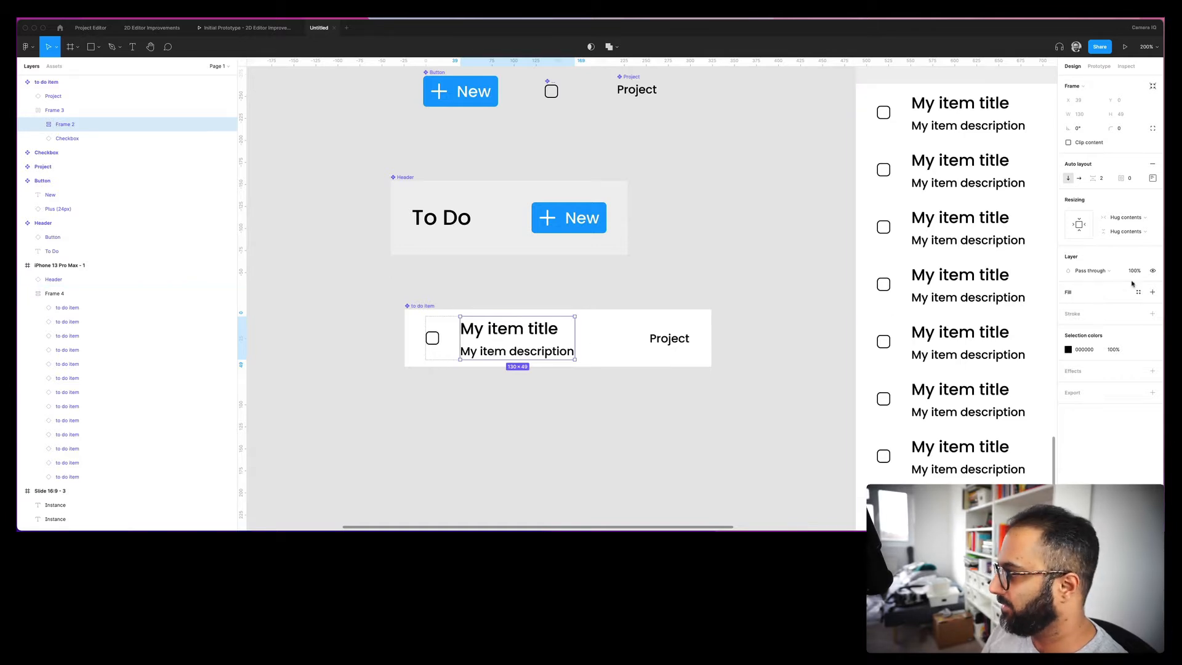
pyautogui.click(1102, 178)
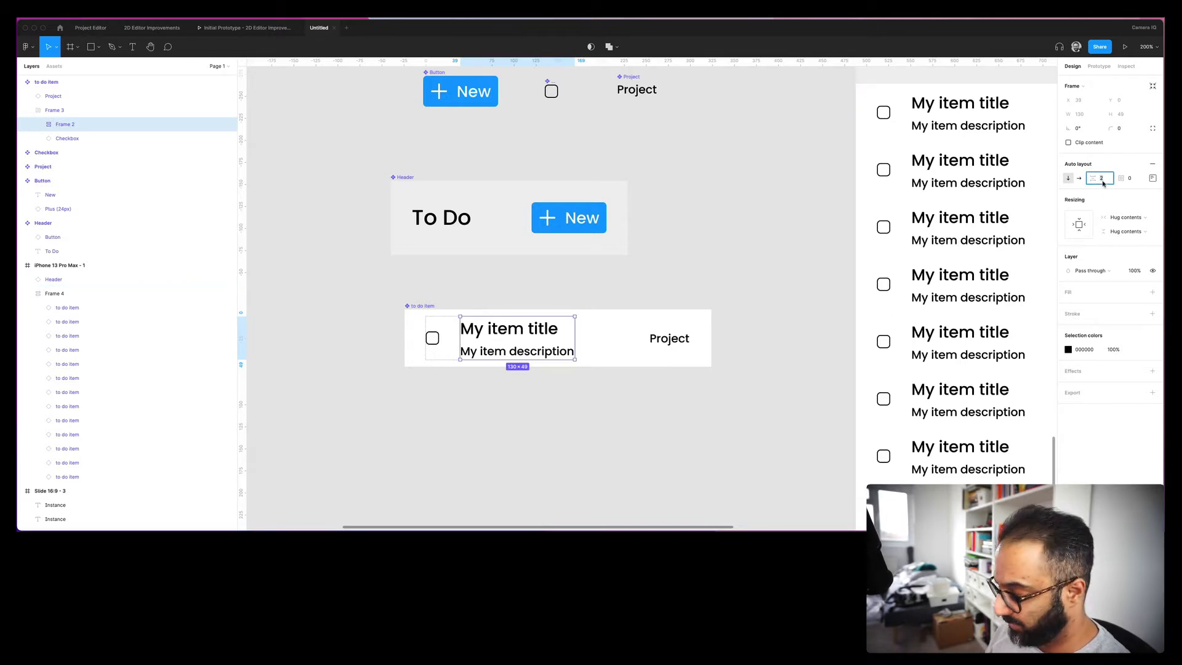
pyautogui.write('4')
pyautogui.press('Return')
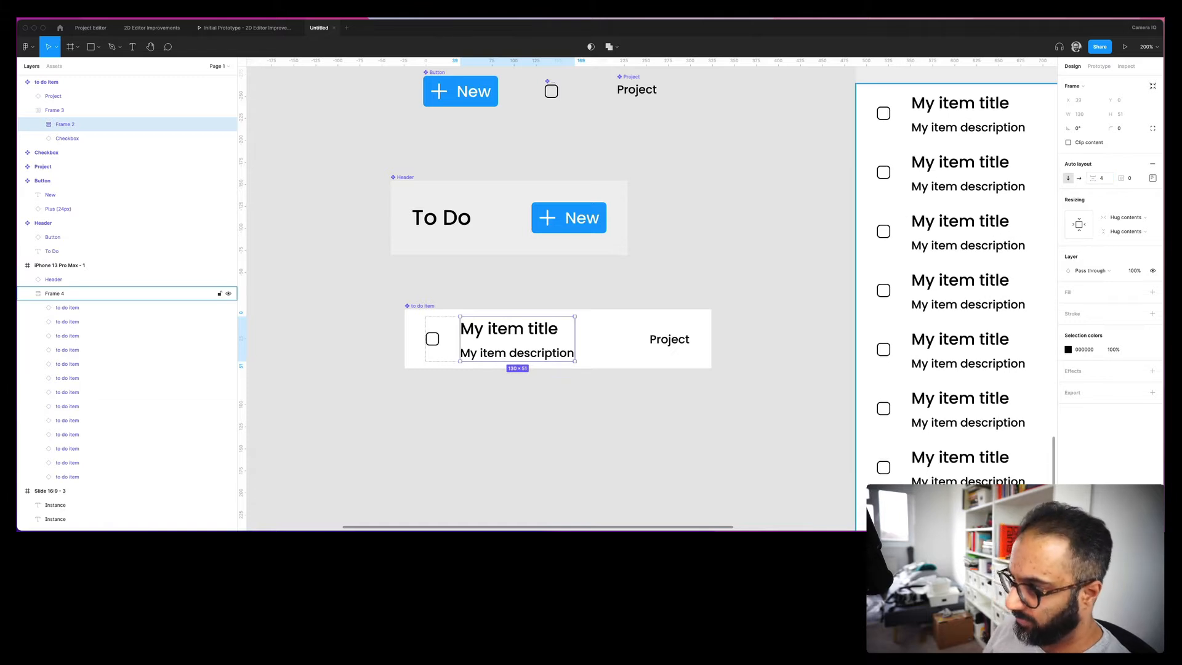
pyautogui.click(517, 301)
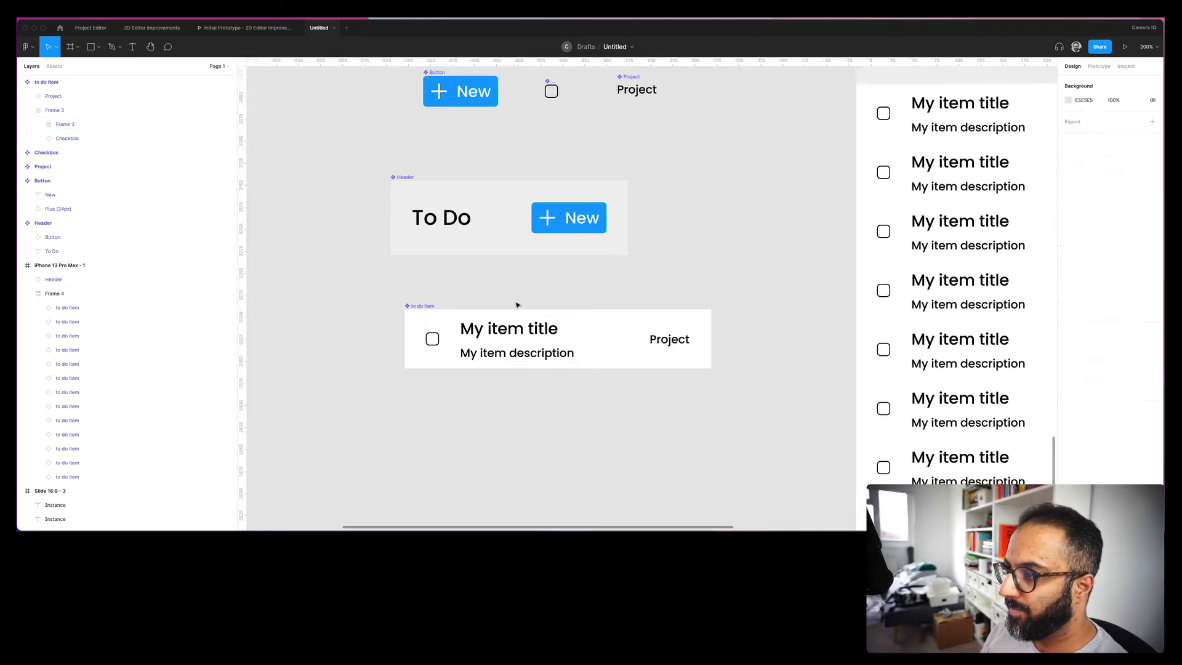
pyautogui.doubleClick(502, 337)
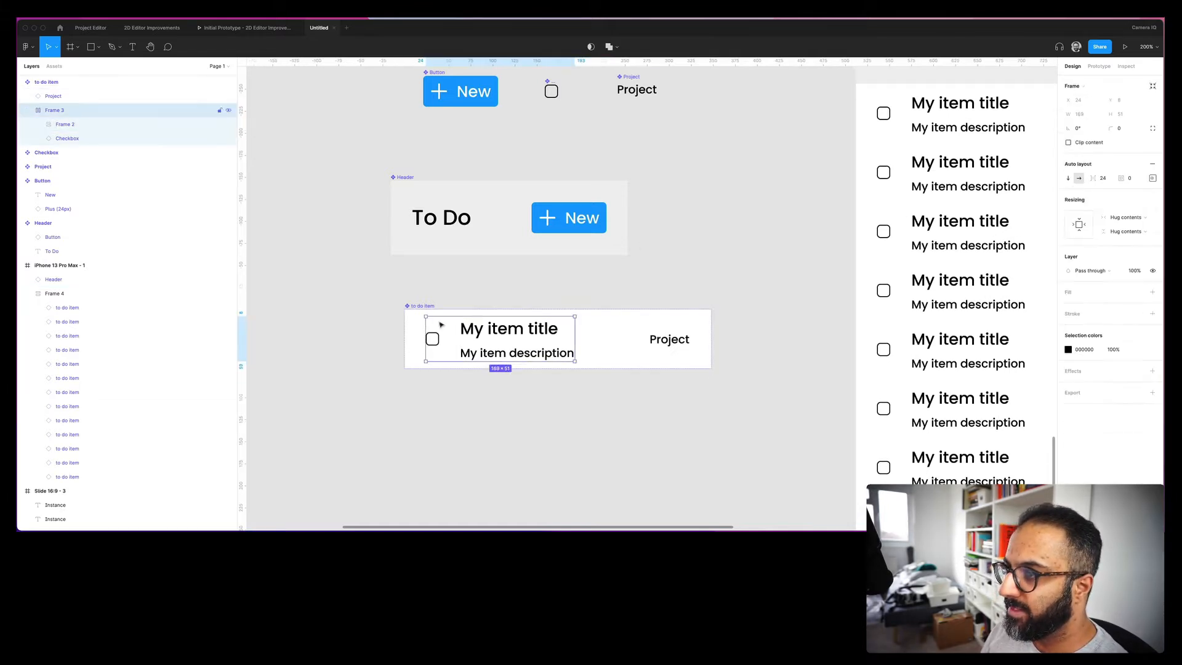
pyautogui.click(61, 126)
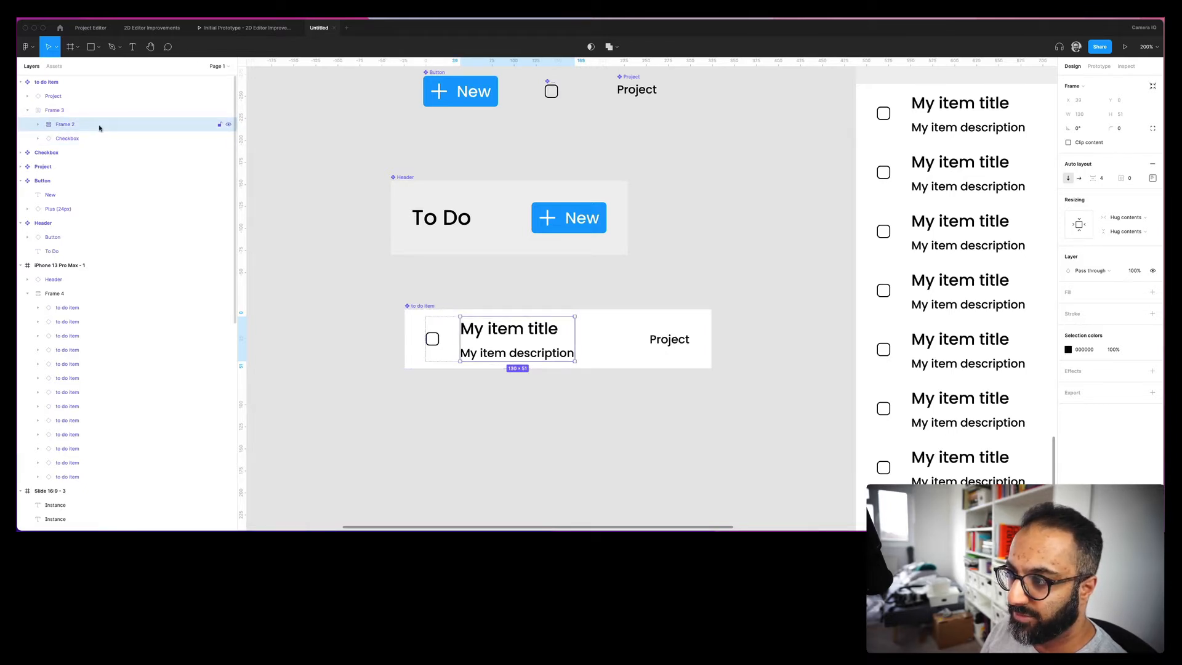
pyautogui.click(72, 114)
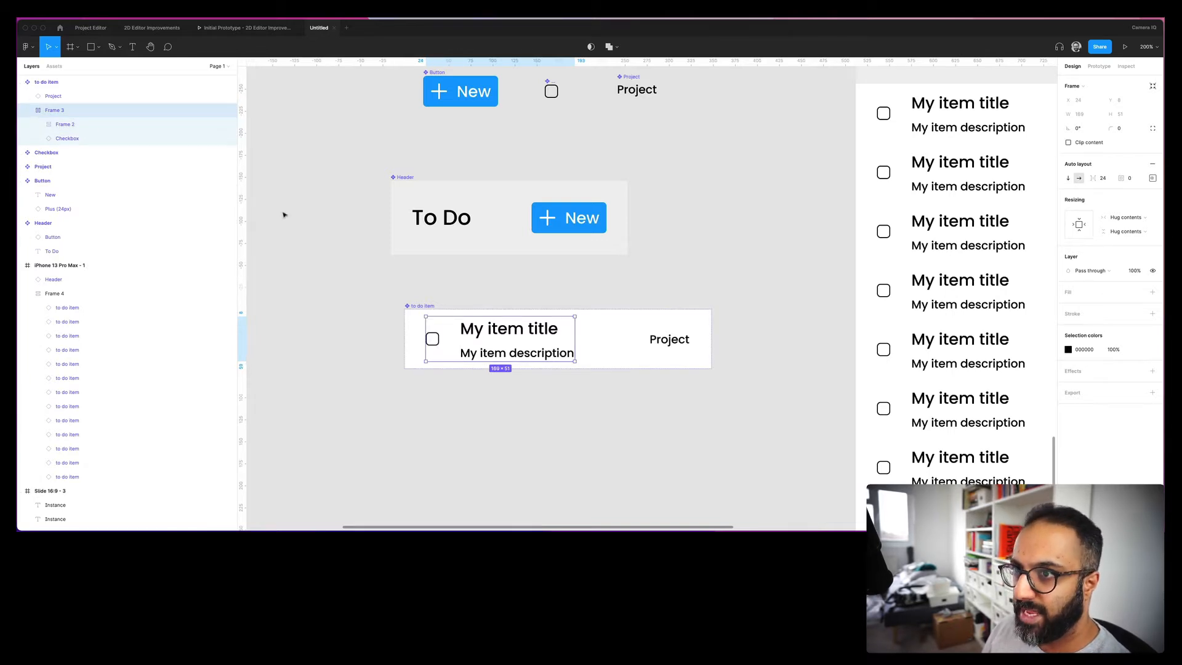
pyautogui.click(1093, 181)
pyautogui.write('36')
pyautogui.press('Return')
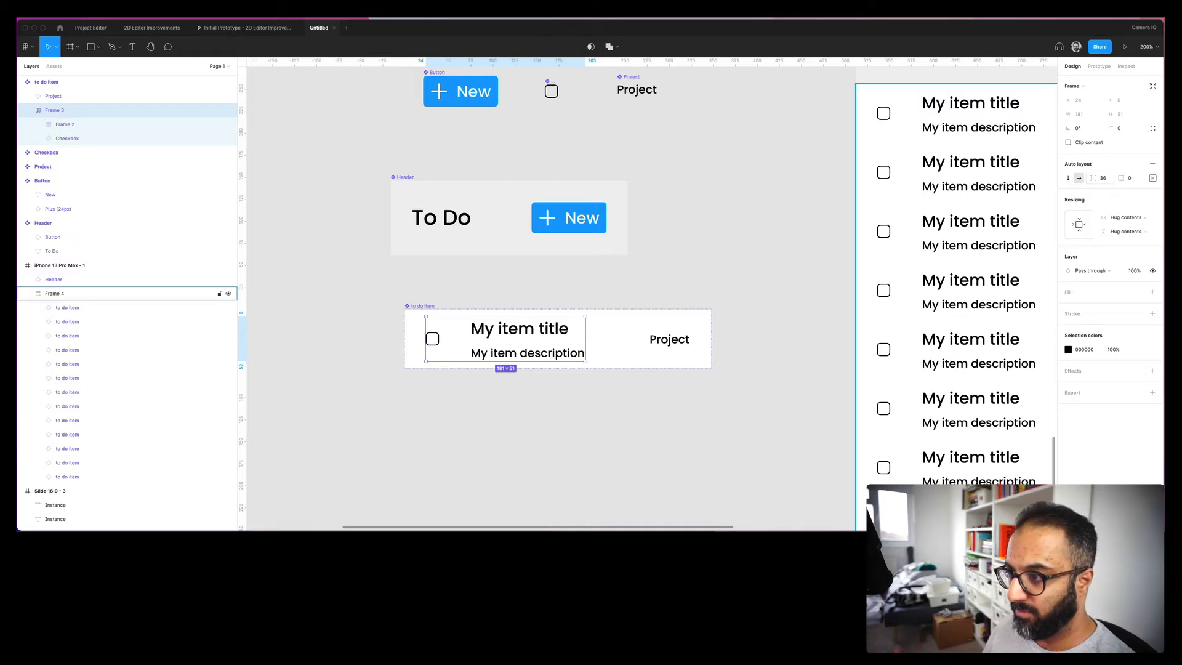
pyautogui.press('super+z')
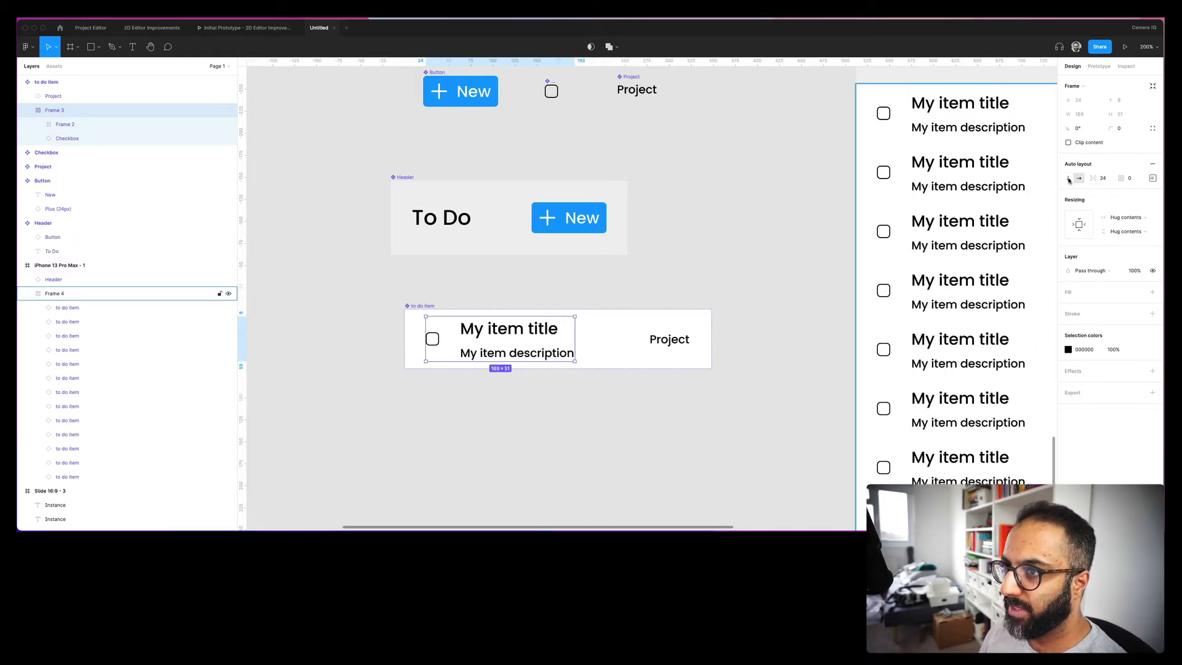
pyautogui.click(447, 309)
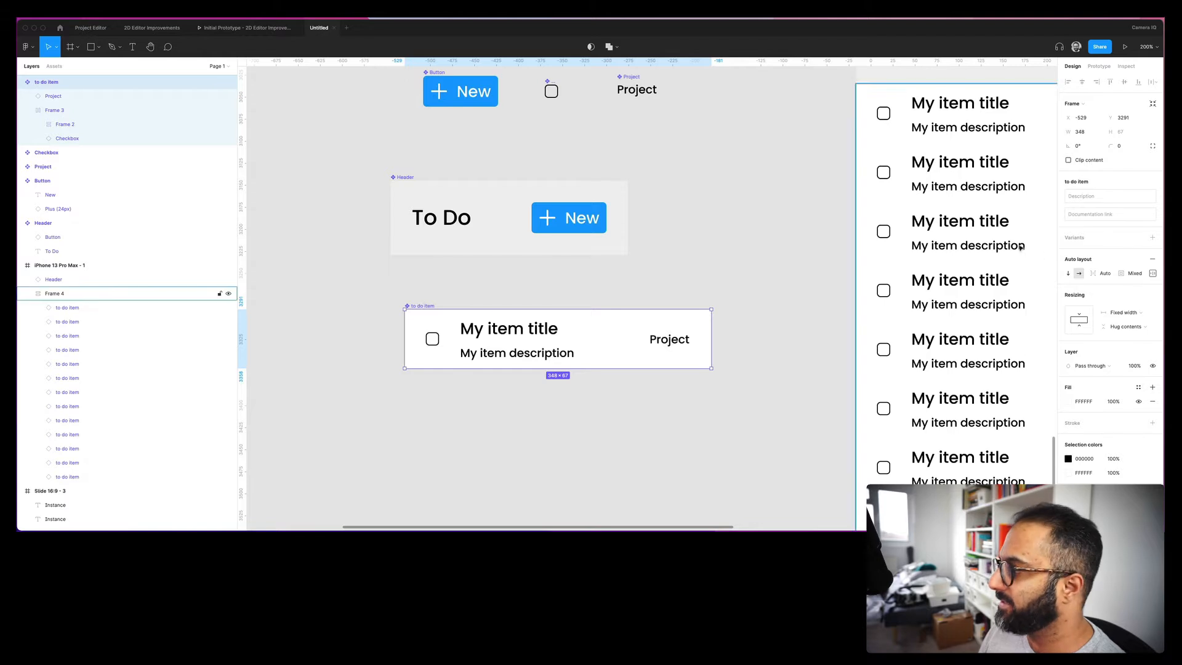
# - Set the to-do item's auto layout distribution to Space between
pyautogui.click(1153, 274)
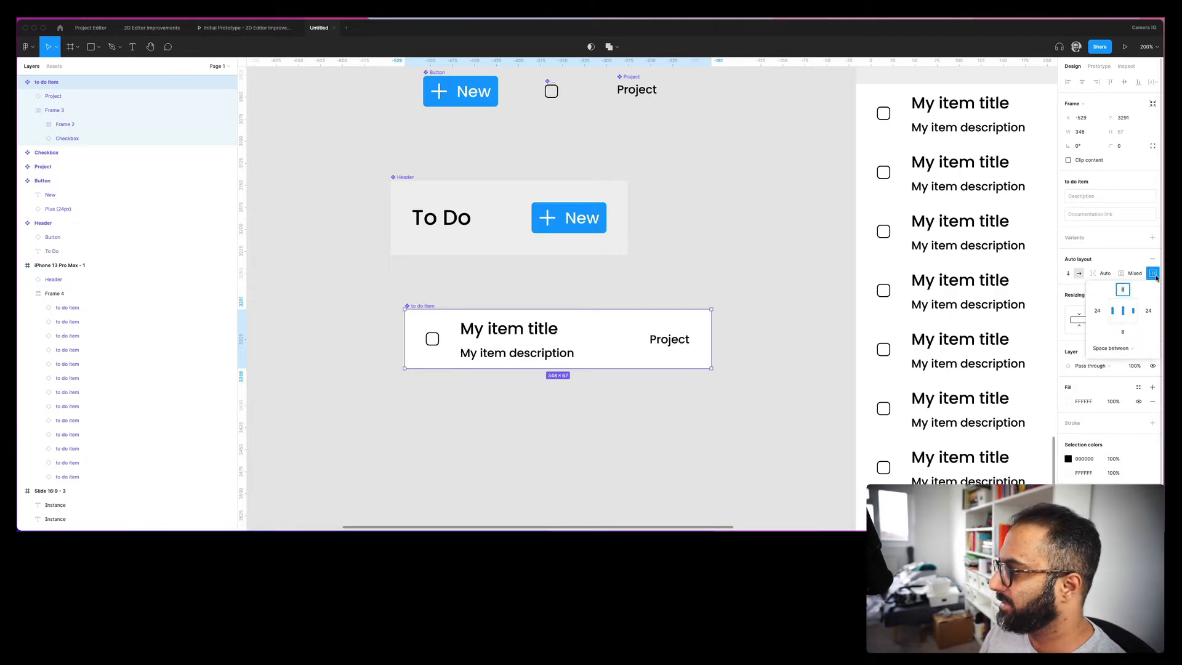
pyautogui.click(1132, 350)
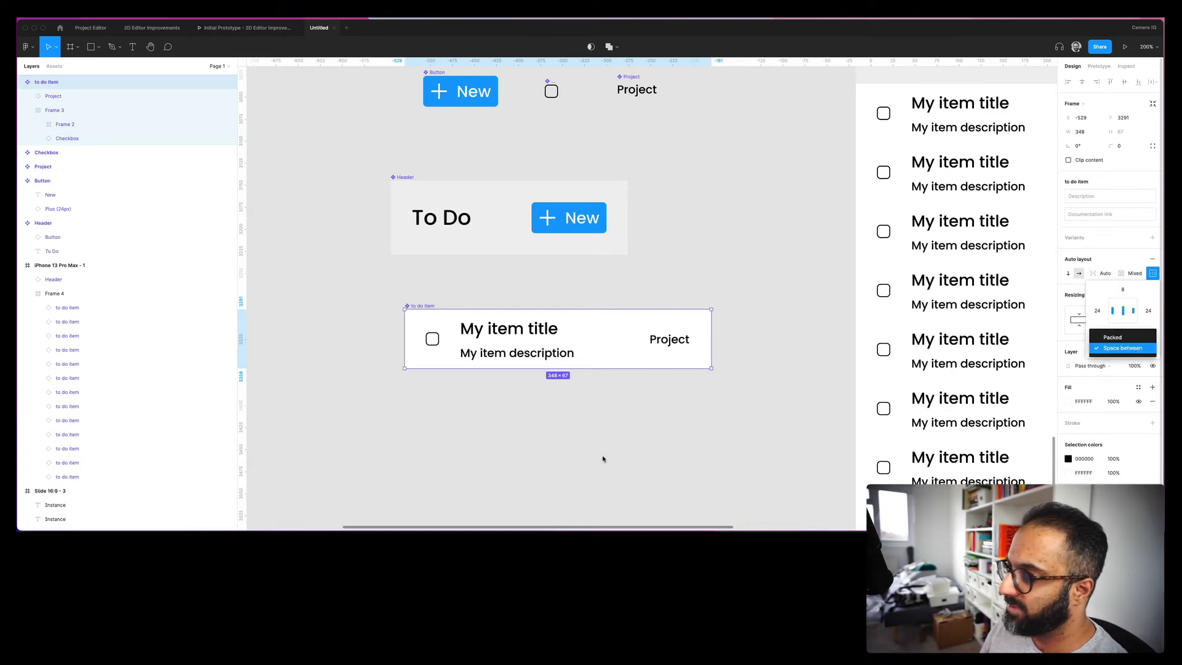
pyautogui.click(614, 471)
# - Widen the iPhone 13 Pro Max screen from 428 to 679 px
pyautogui.moveTo(769, 404); pyautogui.dragTo(439, 407)
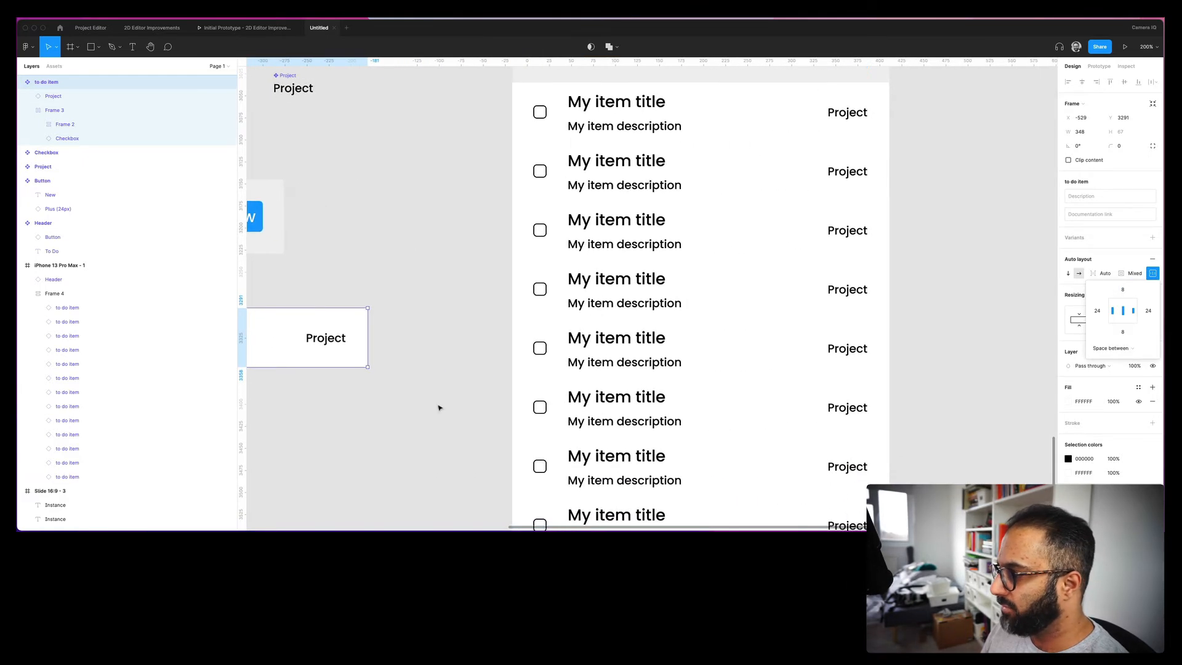
pyautogui.press('super+minus')
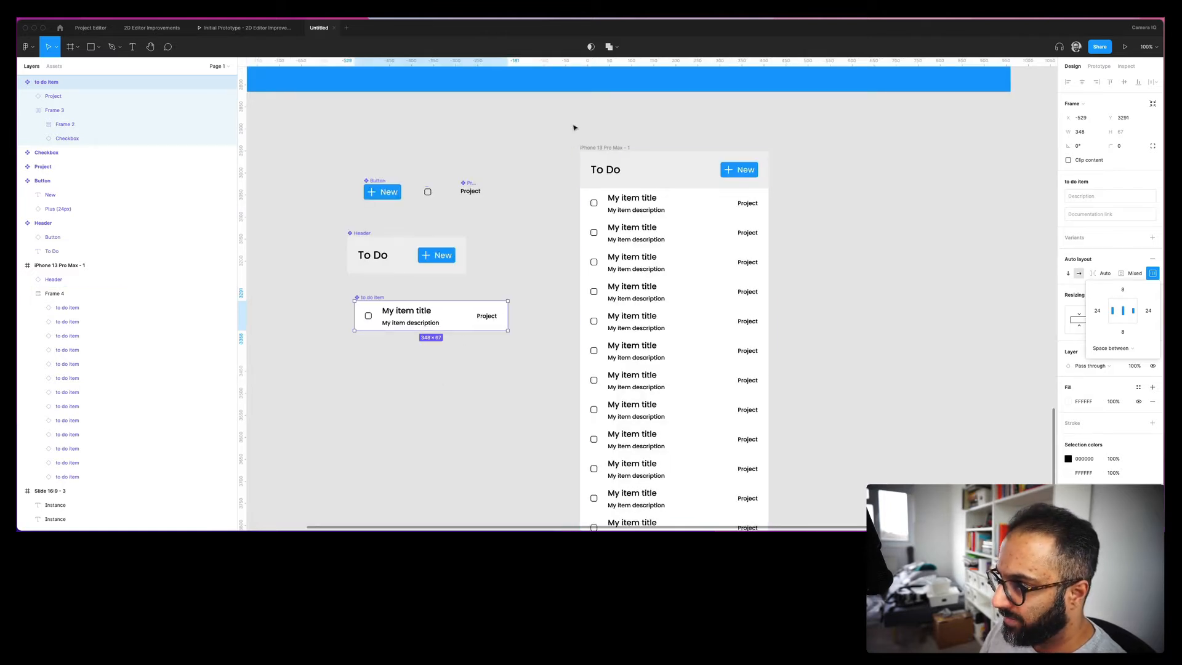
pyautogui.click(595, 148)
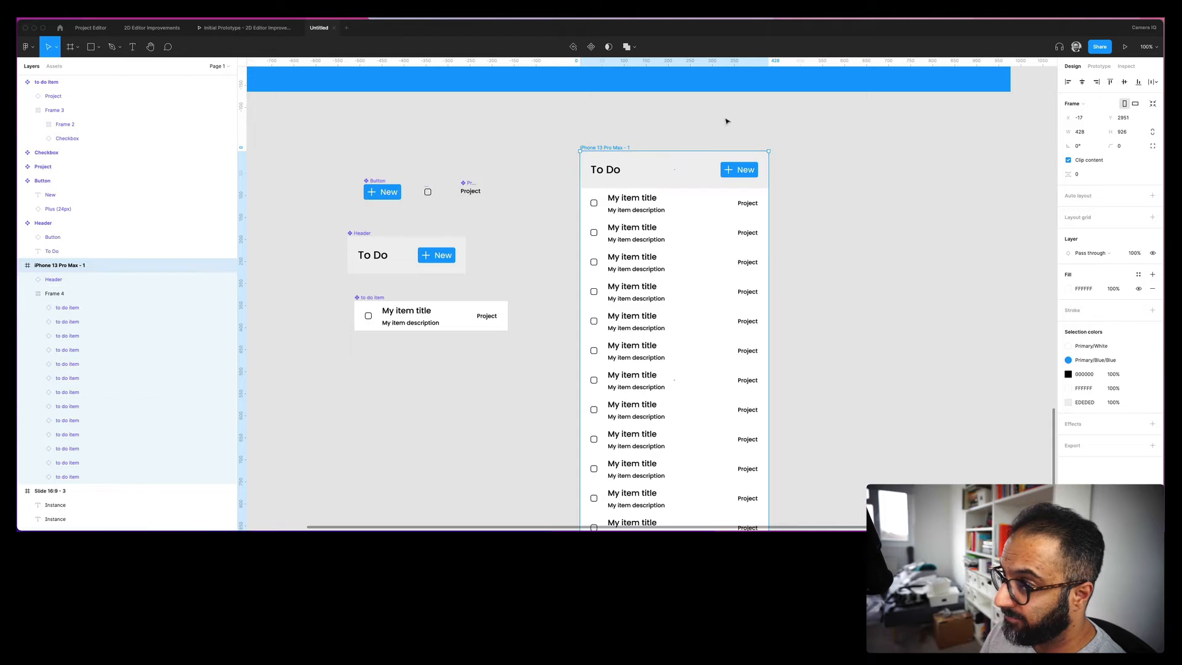
pyautogui.moveTo(778, 346); pyautogui.dragTo(880, 346)
# - Set list container Frame 4 to Space between and stretch it to the full 679 width
pyautogui.click(679, 236)
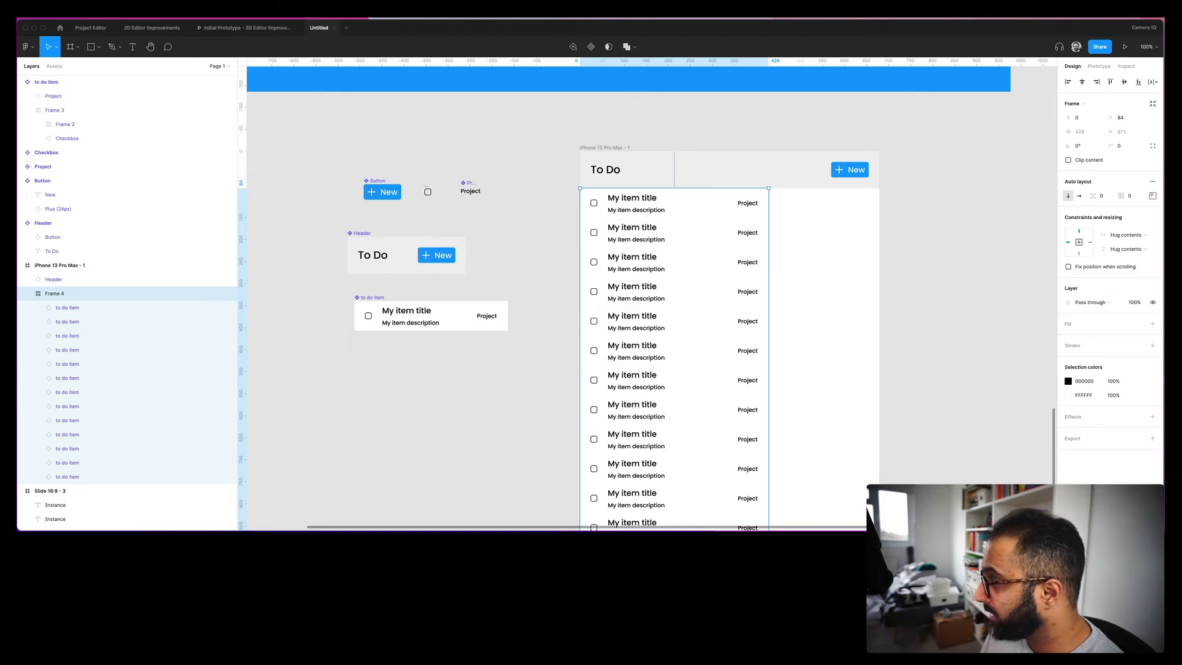
pyautogui.click(1126, 234)
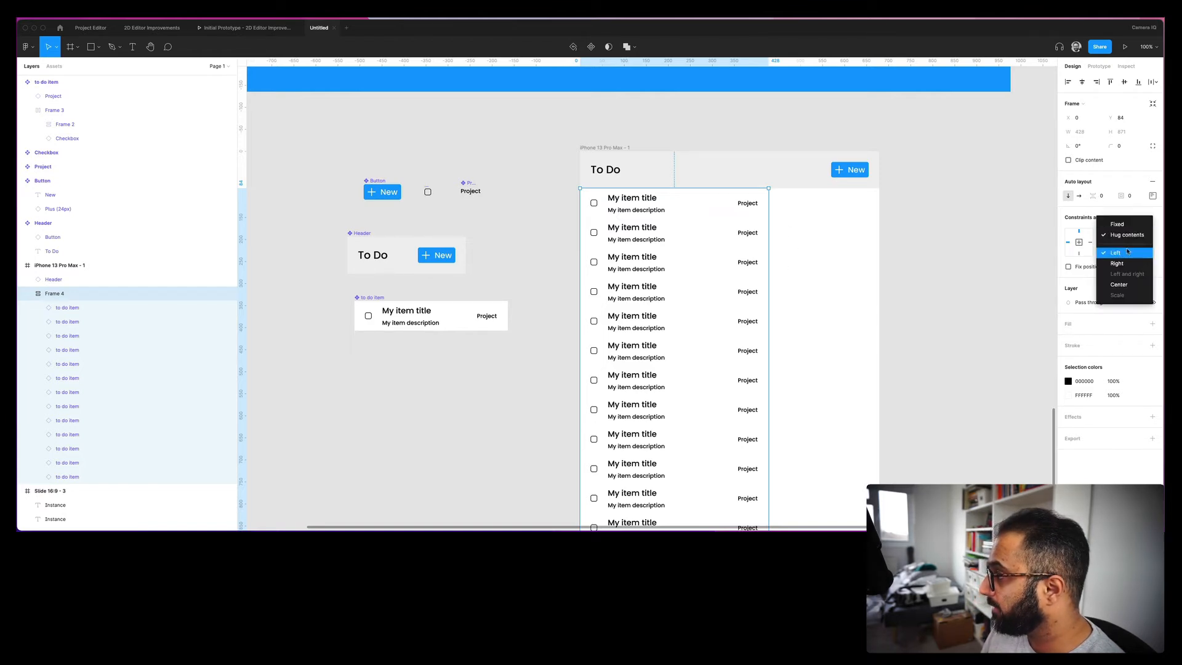
pyautogui.click(1153, 197)
pyautogui.click(1152, 197)
pyautogui.click(1106, 271)
pyautogui.click(1113, 282)
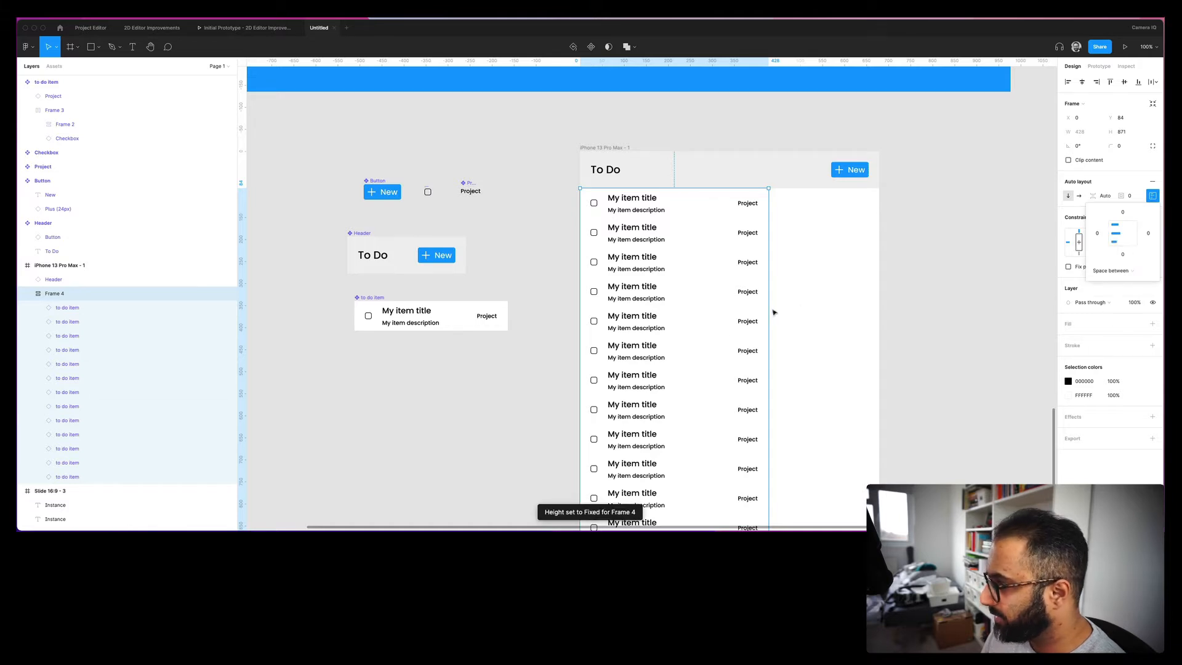
pyautogui.click(1128, 180)
pyautogui.click(1113, 236)
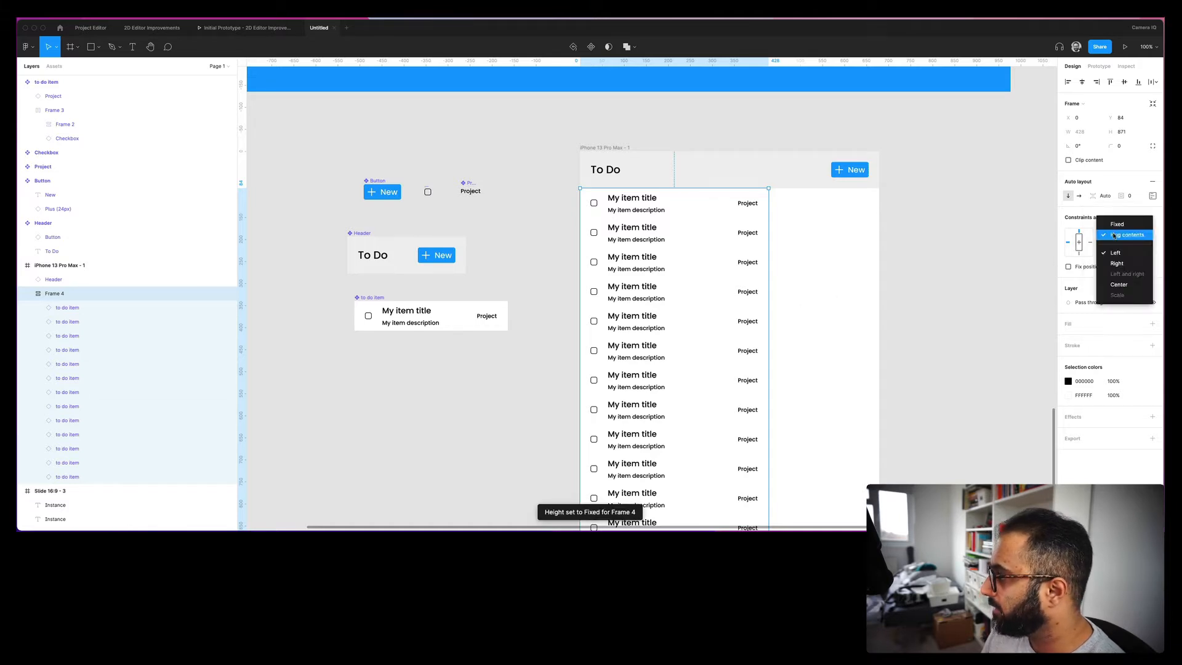
pyautogui.click(987, 296)
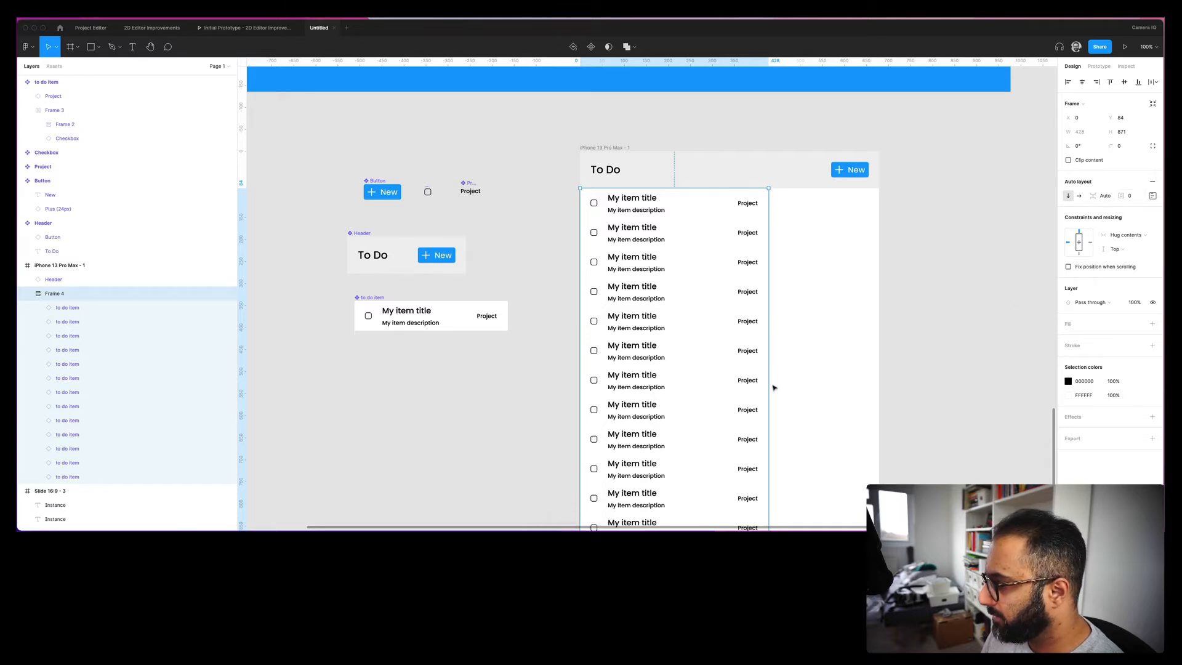
pyautogui.moveTo(771, 387); pyautogui.dragTo(880, 375)
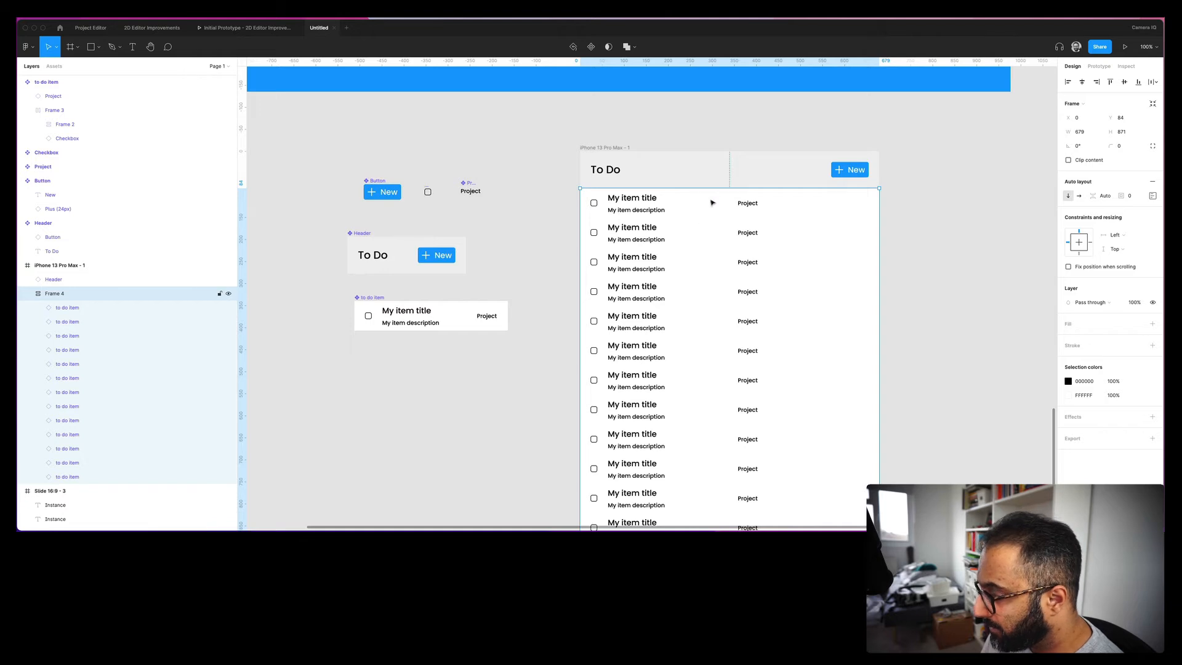
# - Select all thirteen to-do rows and set their horizontal resizing to Fill container
pyautogui.keyDown('shift'); pyautogui.click(659, 229); pyautogui.keyUp('shift')
pyautogui.keyDown('shift'); pyautogui.click(654, 259); pyautogui.keyUp('shift')
pyautogui.keyDown('shift'); pyautogui.click(654, 288); pyautogui.keyUp('shift')
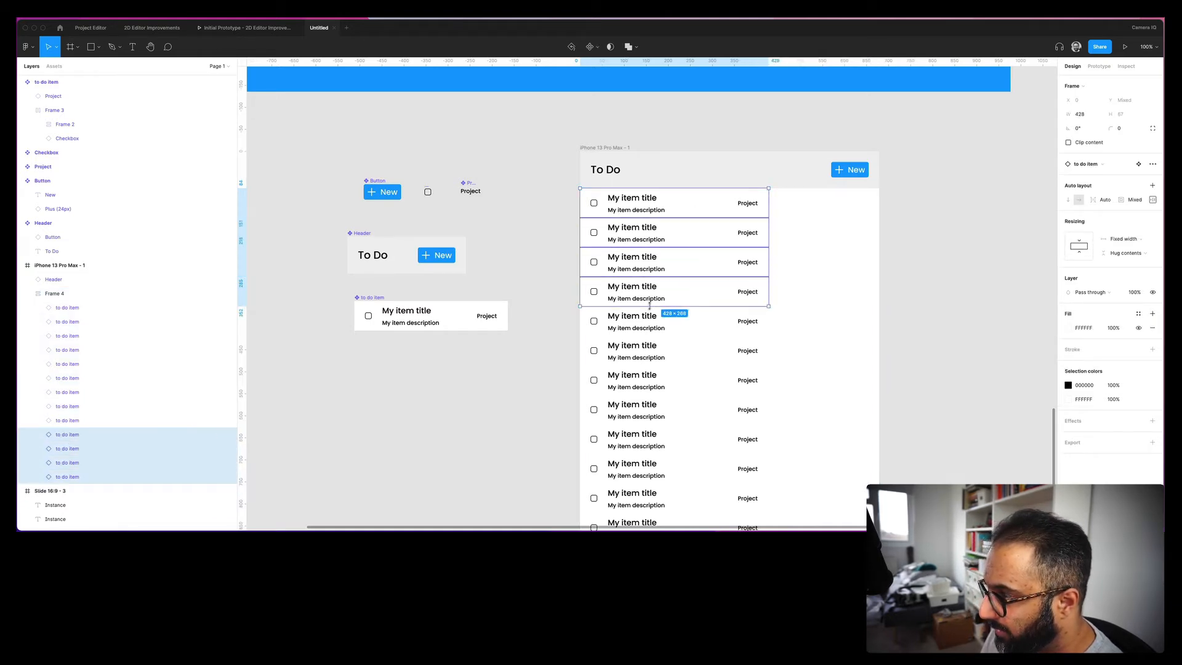
pyautogui.keyDown('shift'); pyautogui.click(647, 318); pyautogui.keyUp('shift')
pyautogui.keyDown('shift'); pyautogui.click(645, 347); pyautogui.keyUp('shift')
pyautogui.keyDown('shift'); pyautogui.click(643, 377); pyautogui.keyUp('shift')
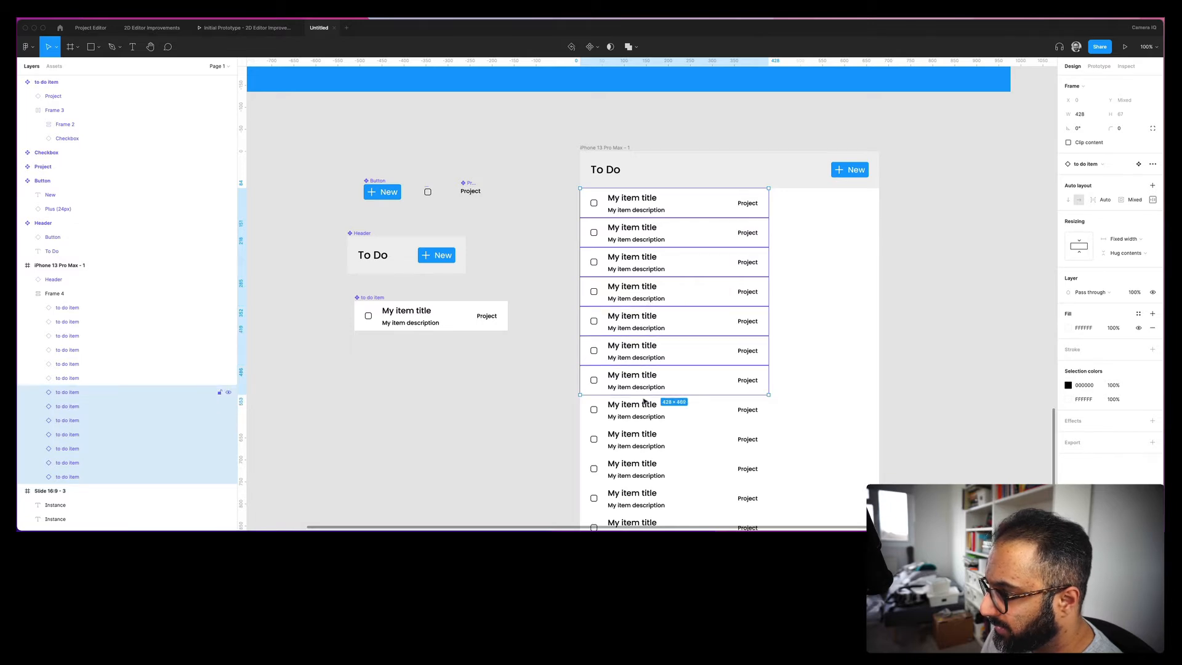
pyautogui.keyDown('shift'); pyautogui.click(641, 407); pyautogui.keyUp('shift')
pyautogui.keyDown('shift'); pyautogui.click(640, 437); pyautogui.keyUp('shift')
pyautogui.keyDown('shift'); pyautogui.click(639, 470); pyautogui.keyUp('shift')
pyautogui.keyDown('shift'); pyautogui.click(636, 489); pyautogui.keyUp('shift')
pyautogui.scroll(-3, 647, 465)
pyautogui.keyDown('shift'); pyautogui.click(647, 459); pyautogui.keyUp('shift')
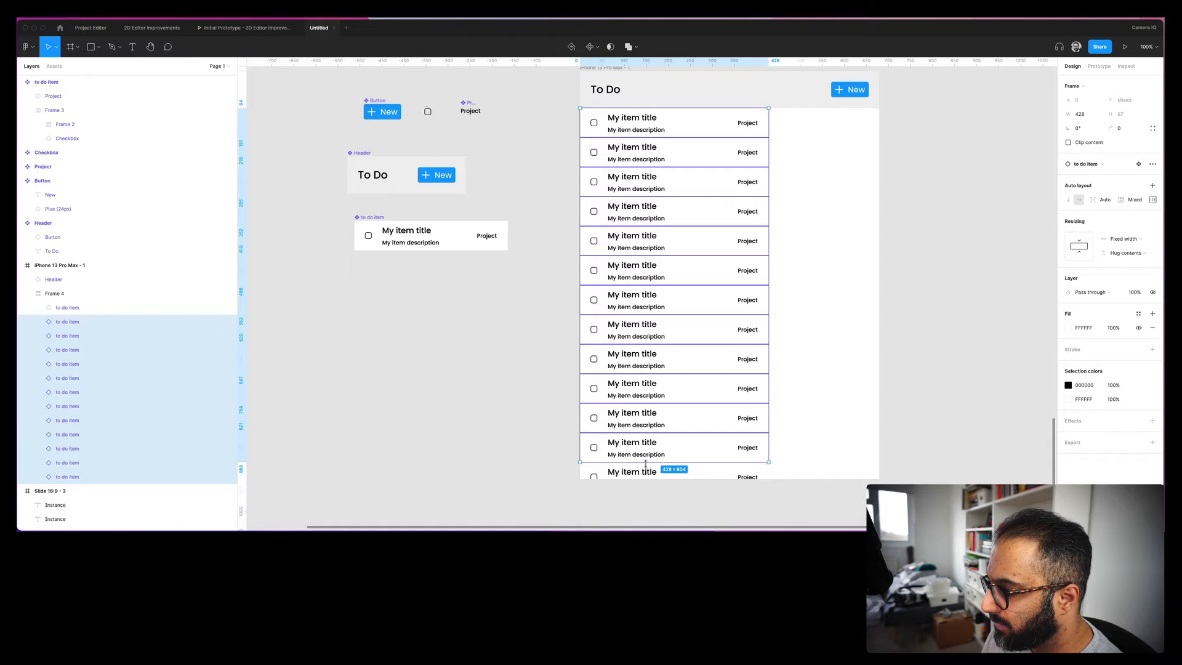
pyautogui.keyDown('shift'); pyautogui.click(645, 471); pyautogui.keyUp('shift')
pyautogui.click(1121, 245)
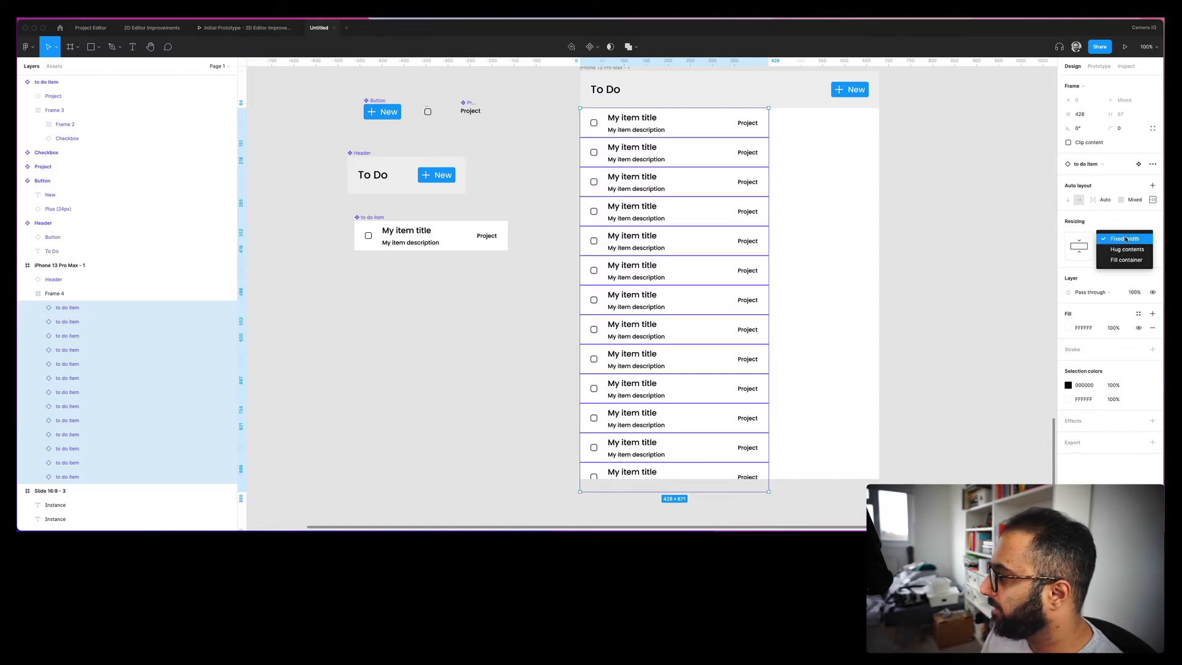
pyautogui.click(1118, 263)
pyautogui.click(911, 153)
# - On the to-do item master, try Packed distribution, then restore Space between so Project tags sit right
pyautogui.moveTo(911, 153); pyautogui.dragTo(839, 171)
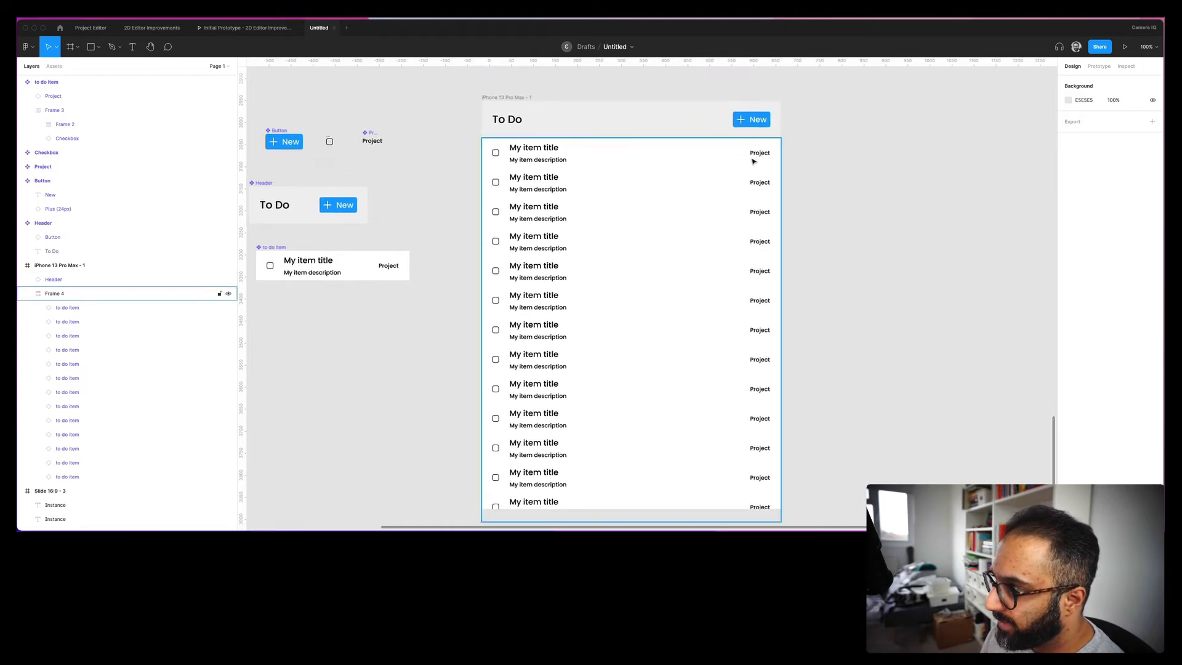
pyautogui.click(386, 268)
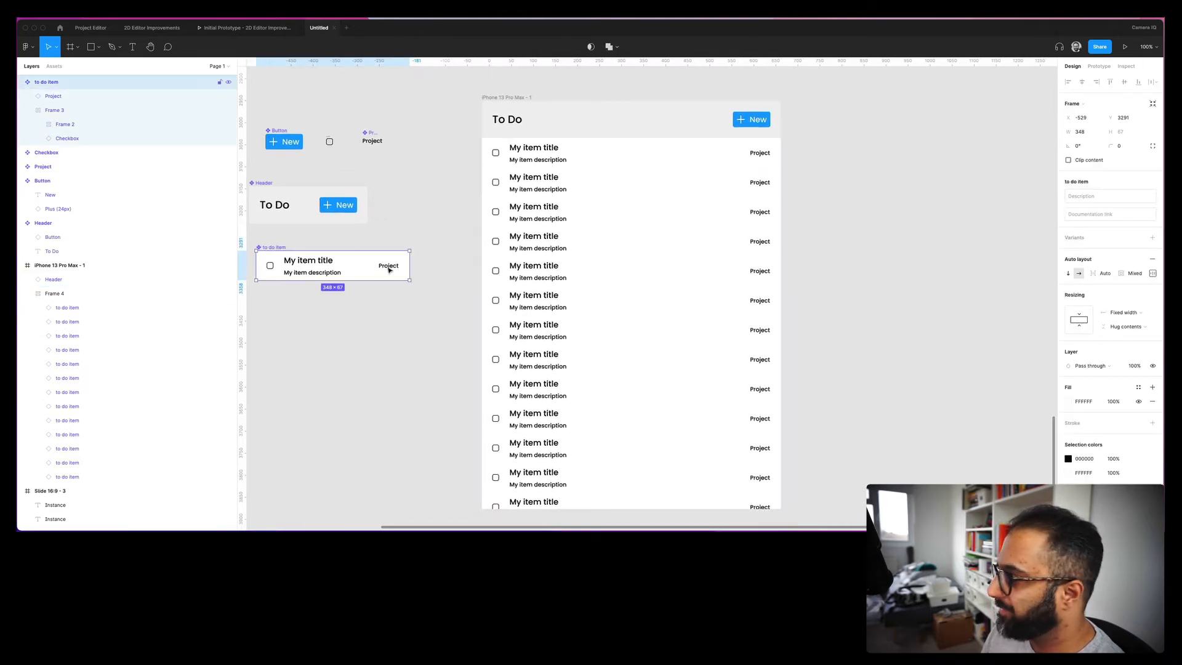
pyautogui.click(1152, 273)
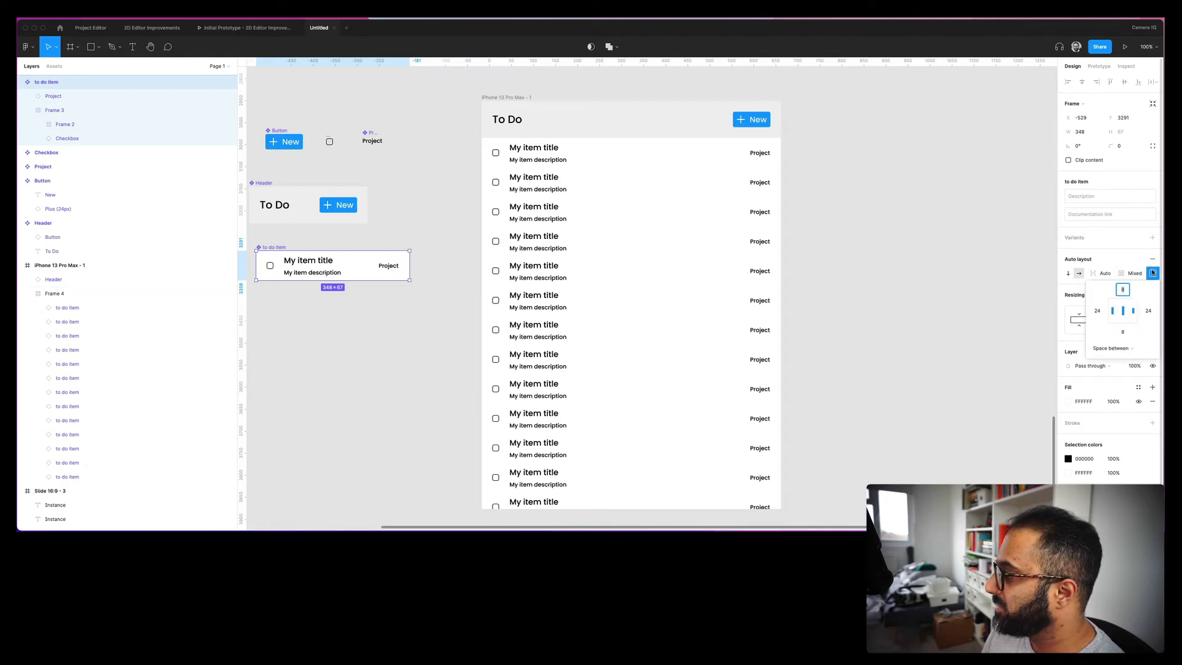
pyautogui.click(1112, 348)
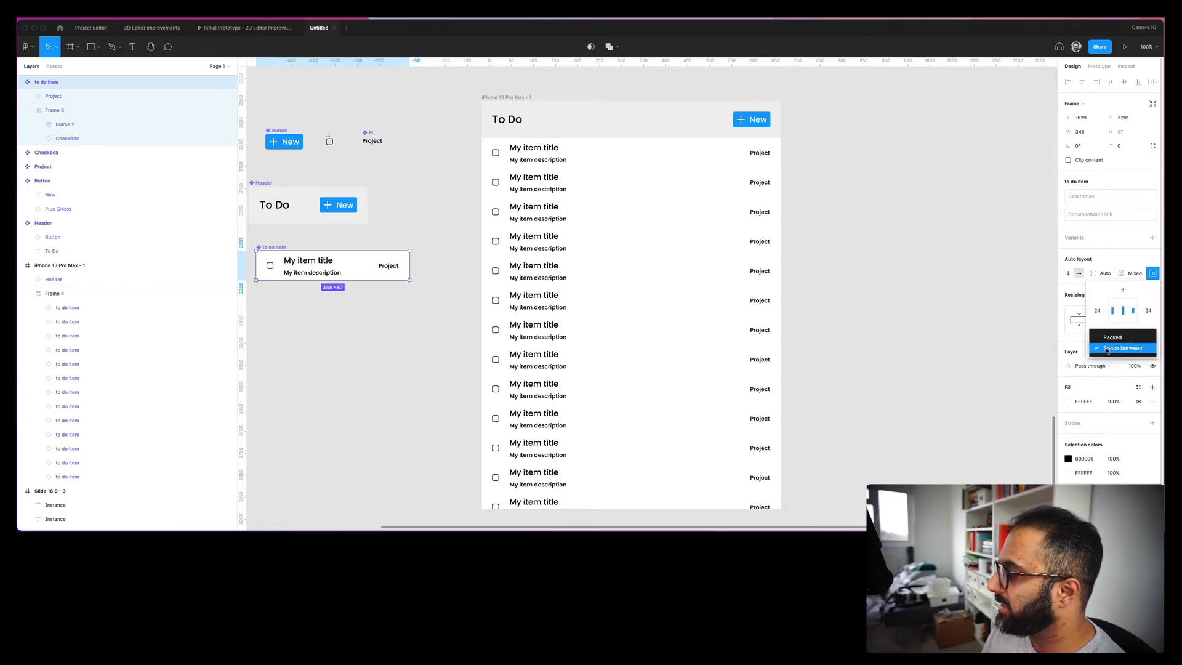
pyautogui.click(1116, 340)
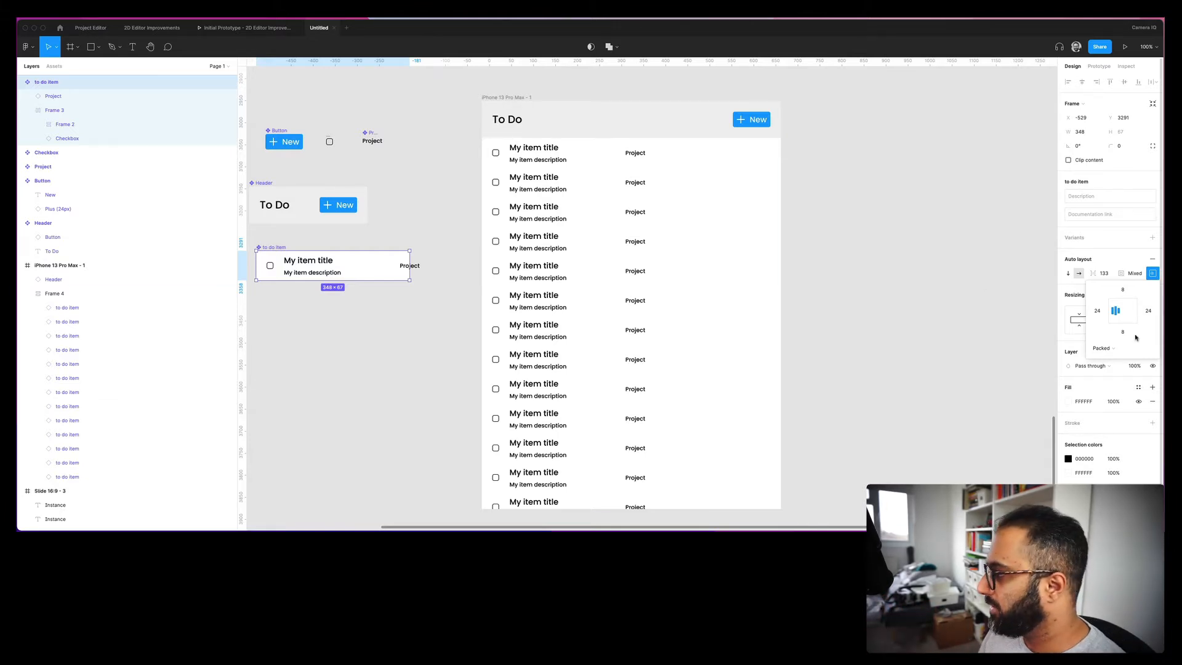
pyautogui.click(1116, 347)
pyautogui.click(1111, 358)
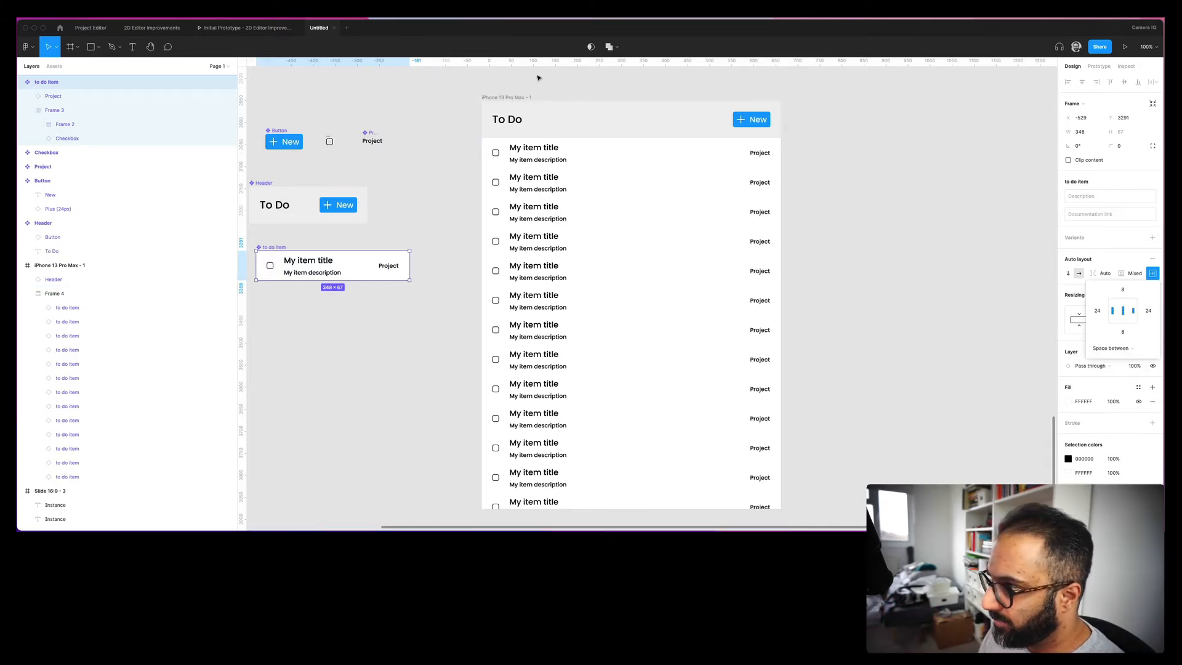
pyautogui.click(492, 98)
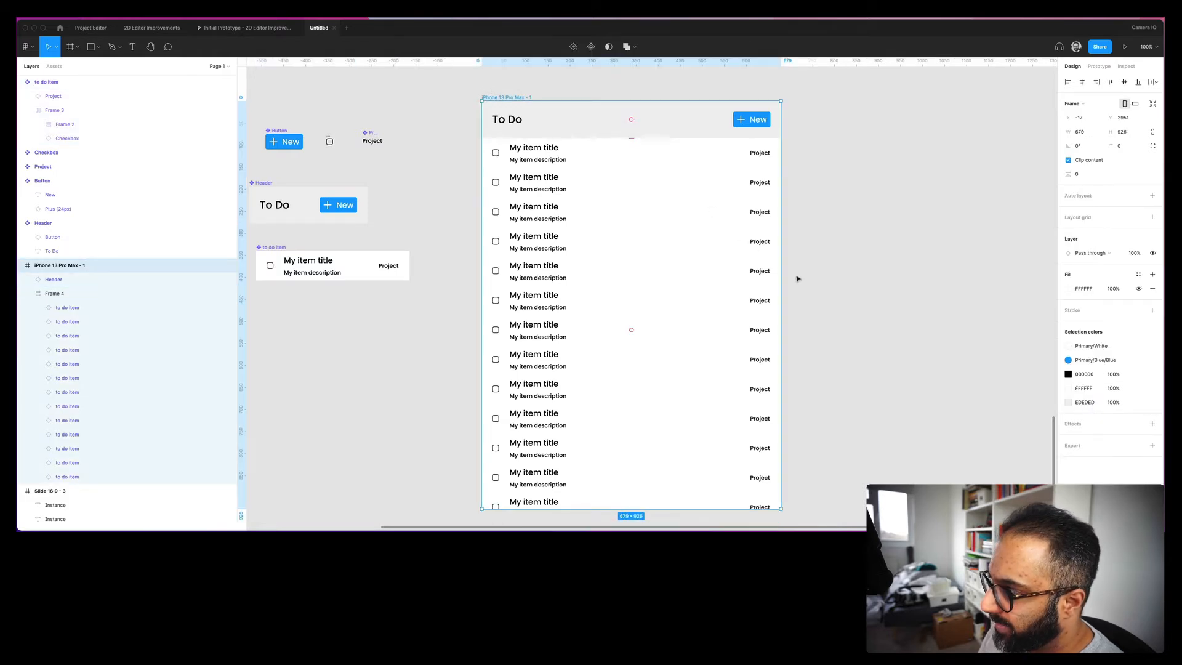
# - Set Frame 4's auto layout spacing to Packed
pyautogui.moveTo(782, 285); pyautogui.dragTo(664, 285)
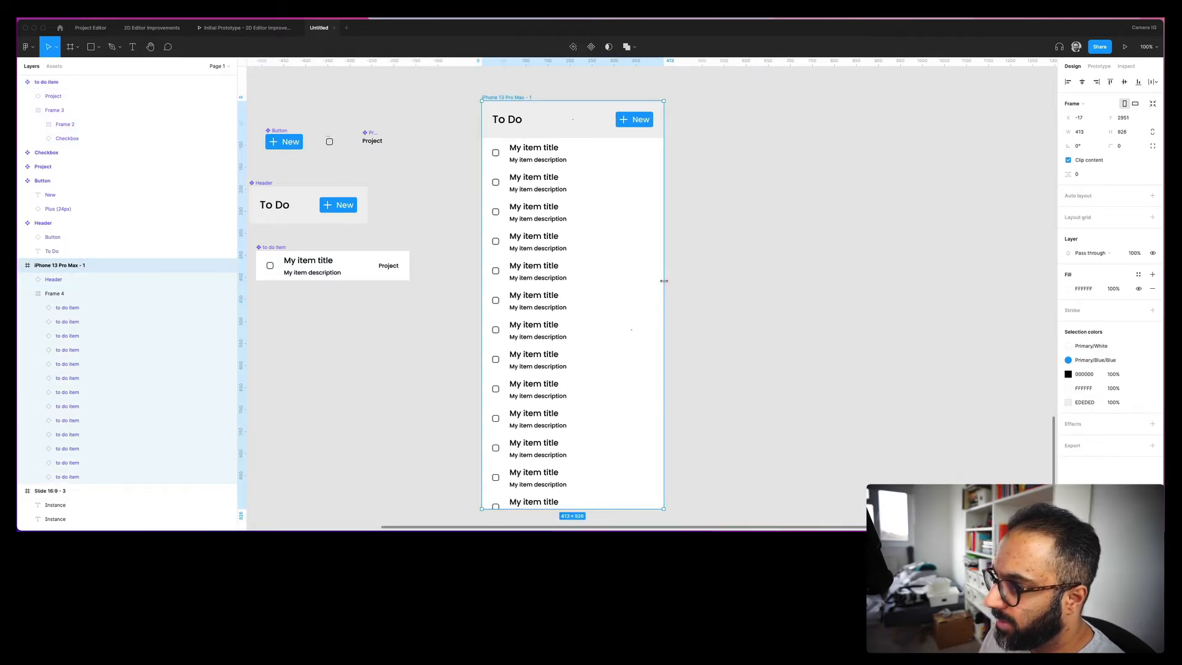
pyautogui.click(641, 179)
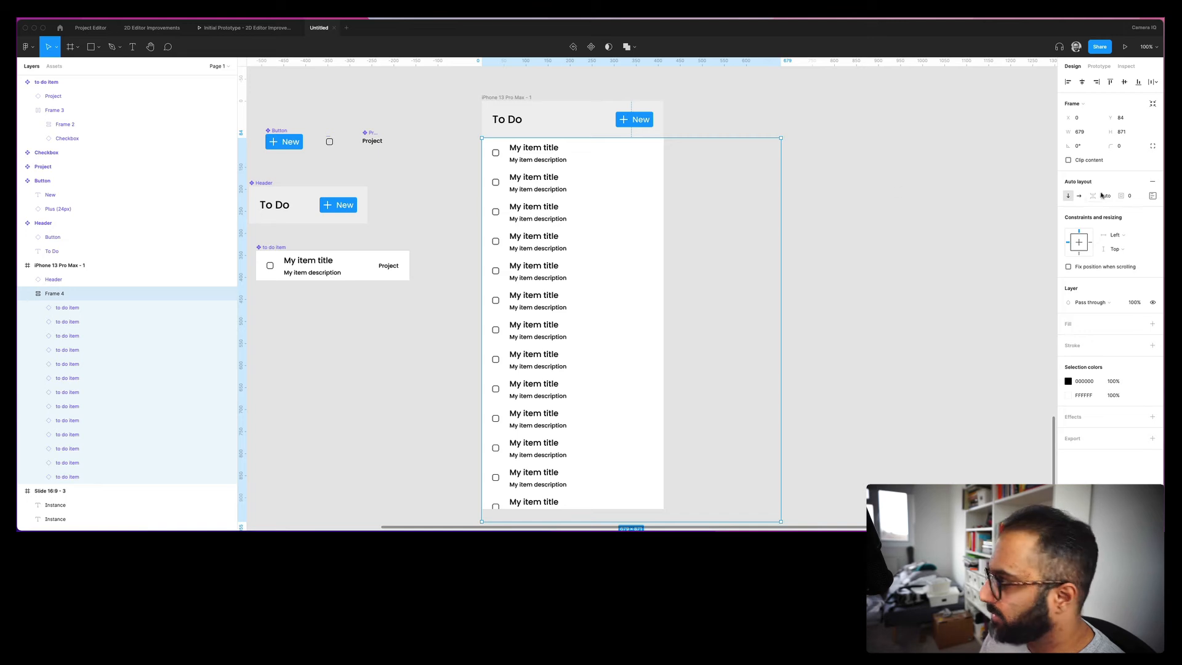
pyautogui.click(1152, 195)
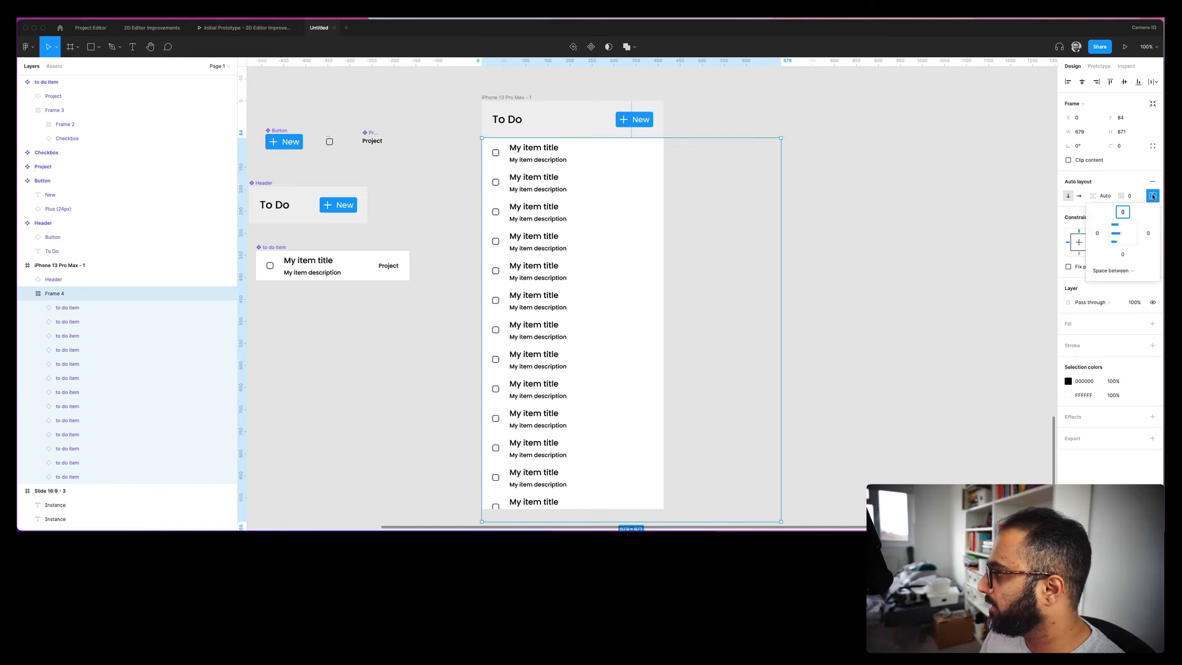
pyautogui.click(1106, 271)
pyautogui.click(1108, 259)
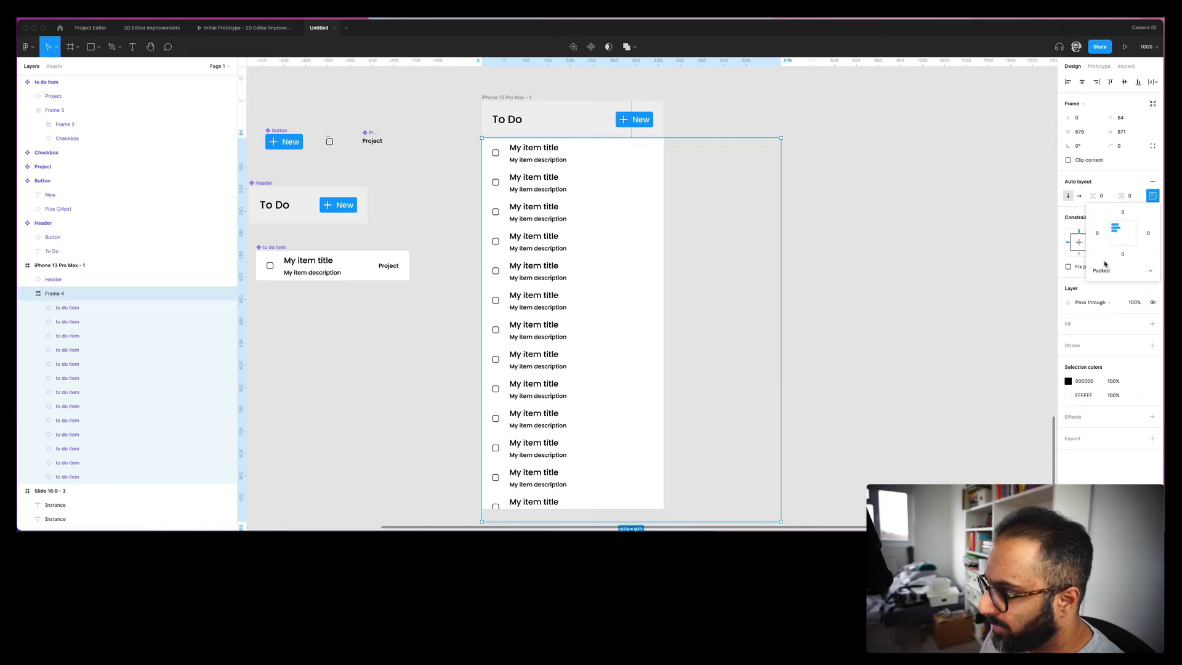
pyautogui.press('Escape')
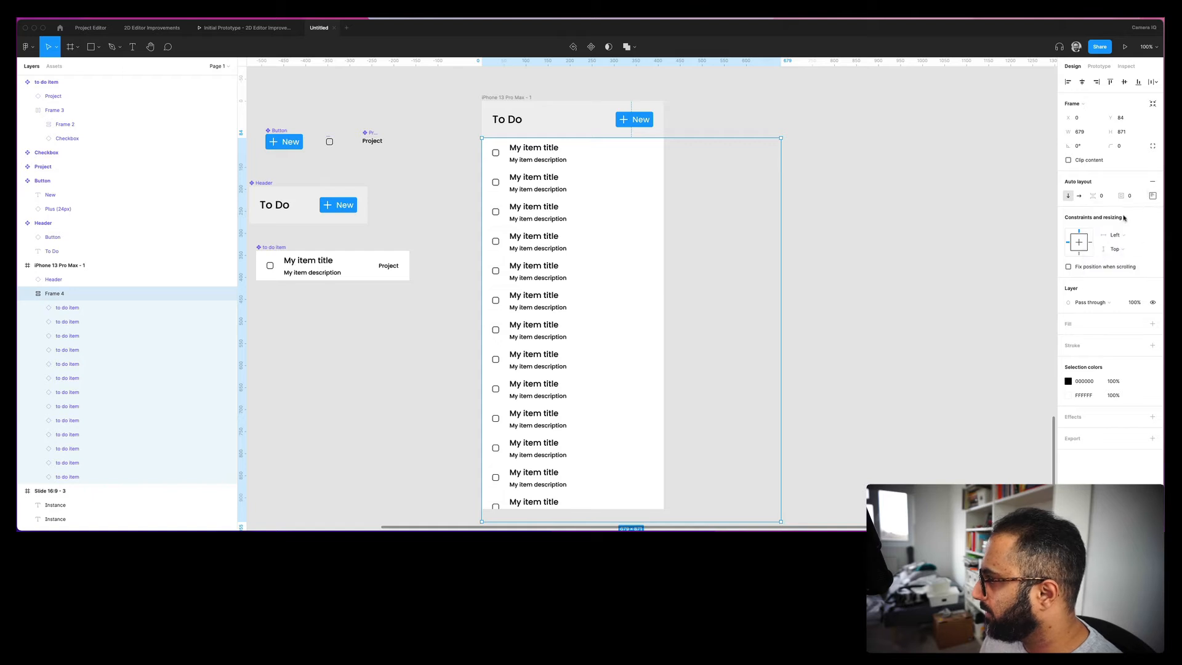
# - Give Frame 4 a Left and right horizontal constraint
pyautogui.click(1108, 236)
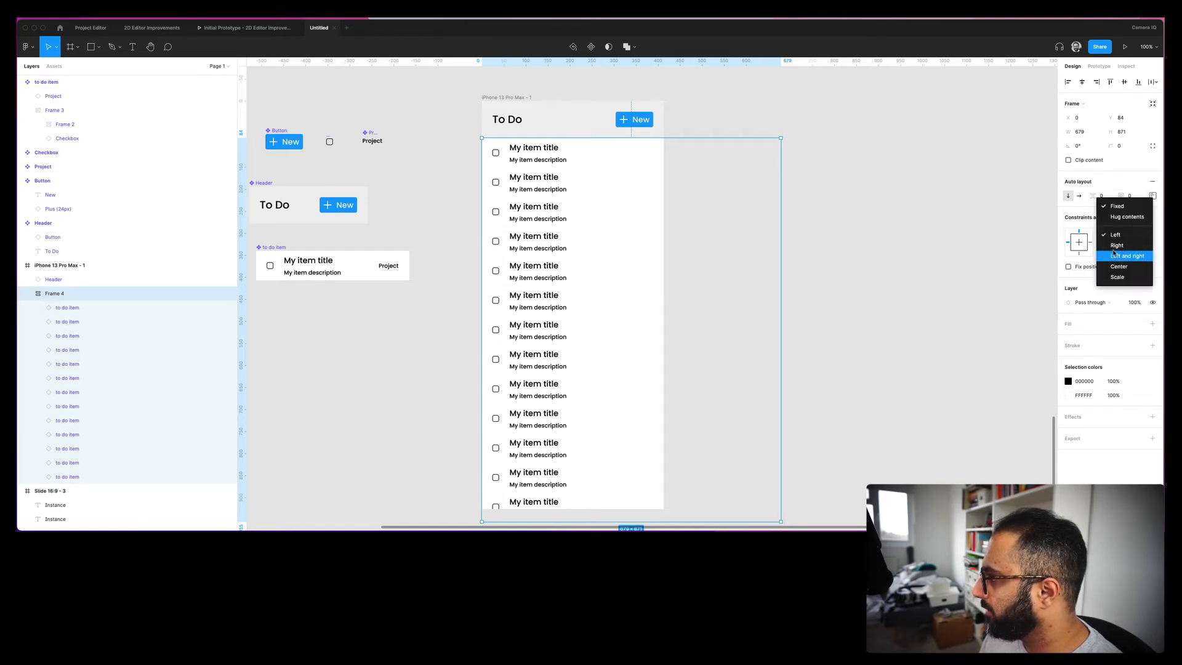
pyautogui.click(1113, 255)
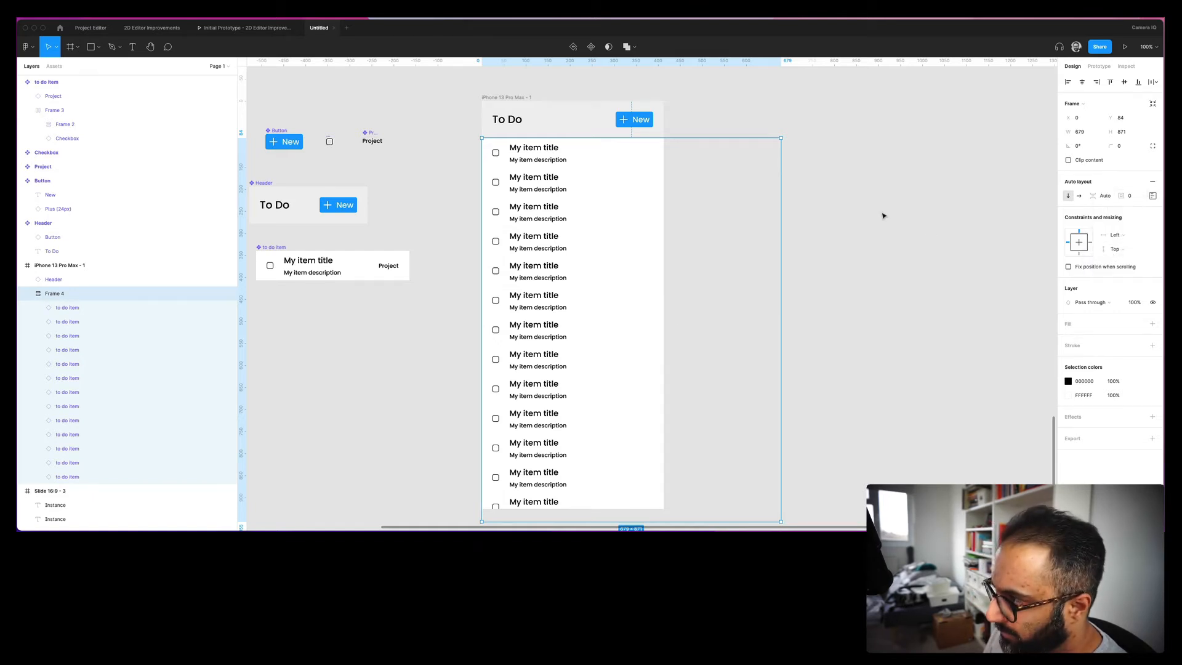
pyautogui.press('Escape')
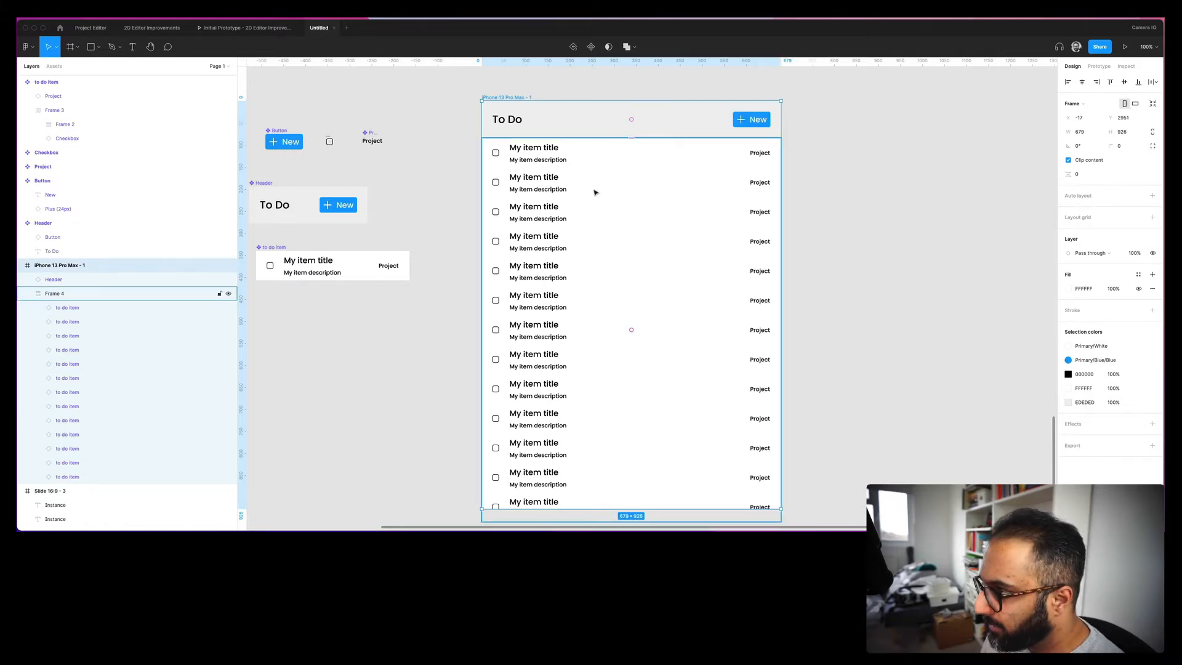
pyautogui.click(756, 169)
pyautogui.click(1131, 234)
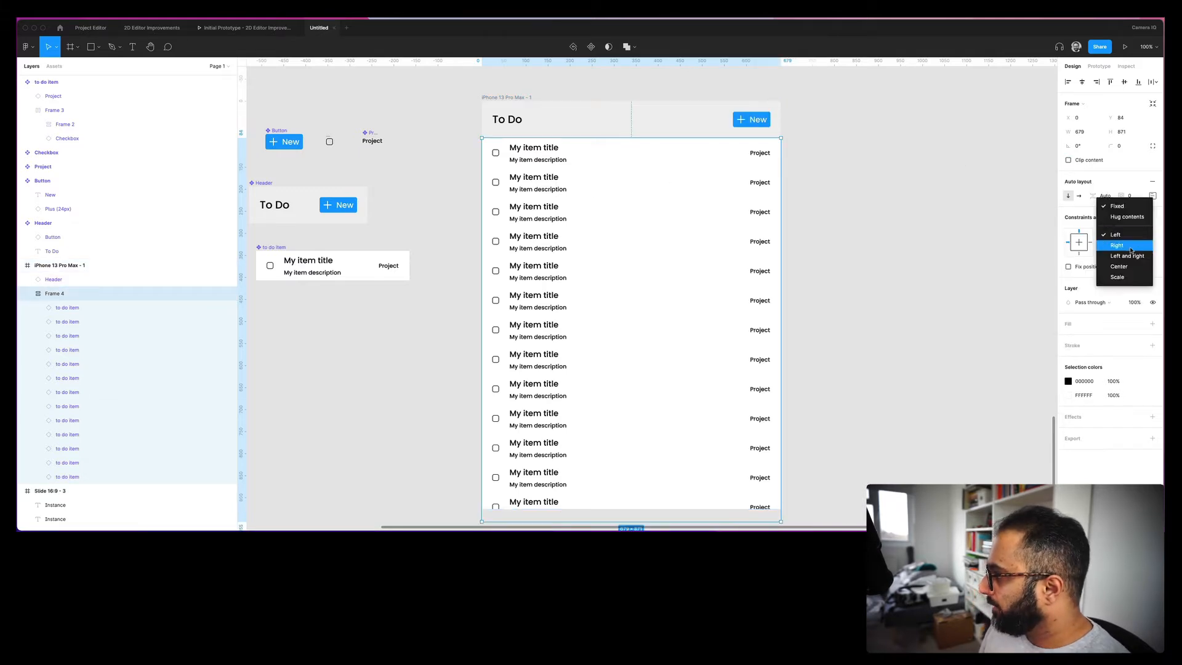
pyautogui.click(1129, 256)
pyautogui.click(1151, 195)
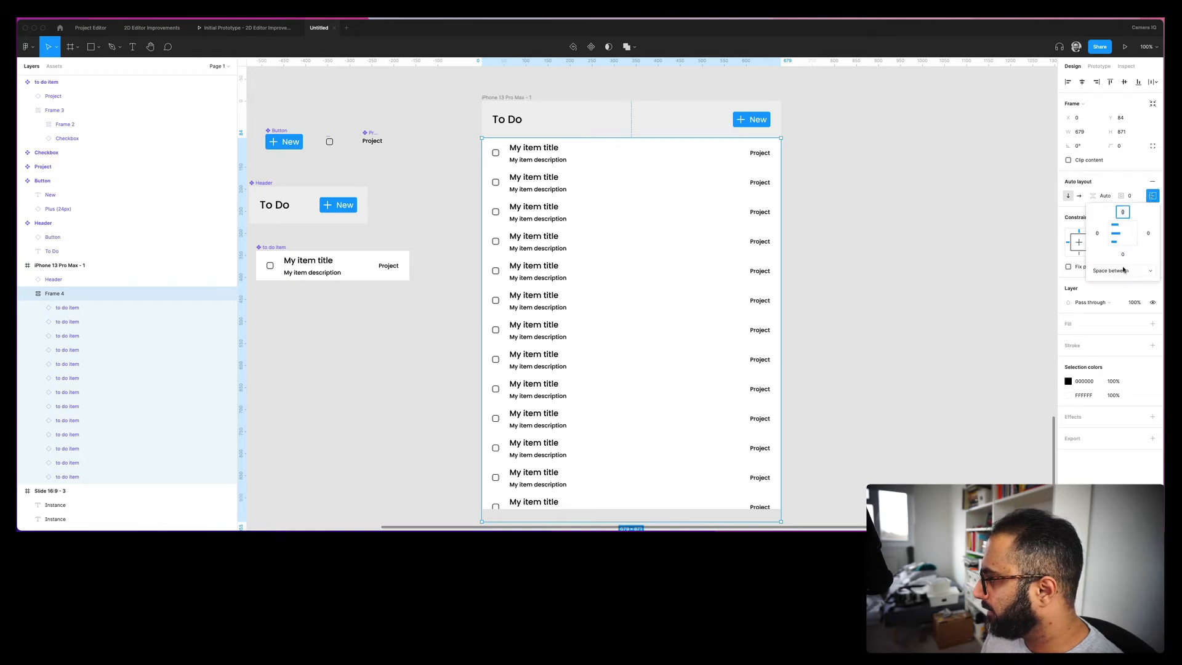
pyautogui.click(802, 153)
# - Narrow the iPhone frame to about 463 wide to check the list reflows
pyautogui.click(503, 98)
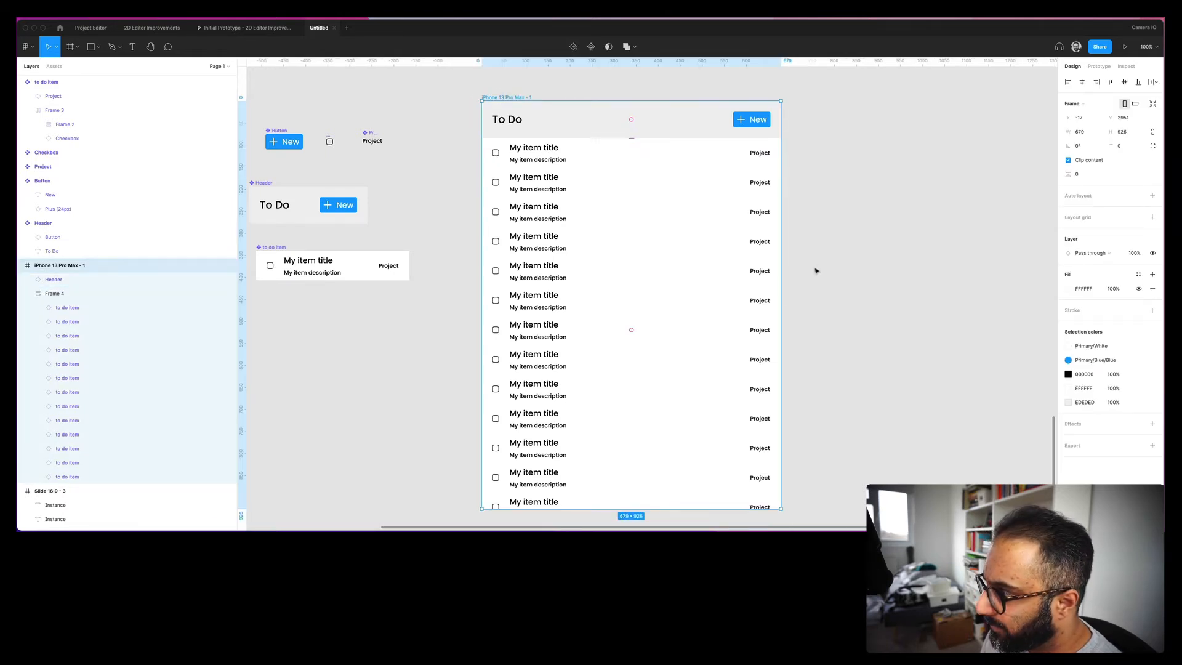
pyautogui.moveTo(780, 289); pyautogui.dragTo(676, 294)
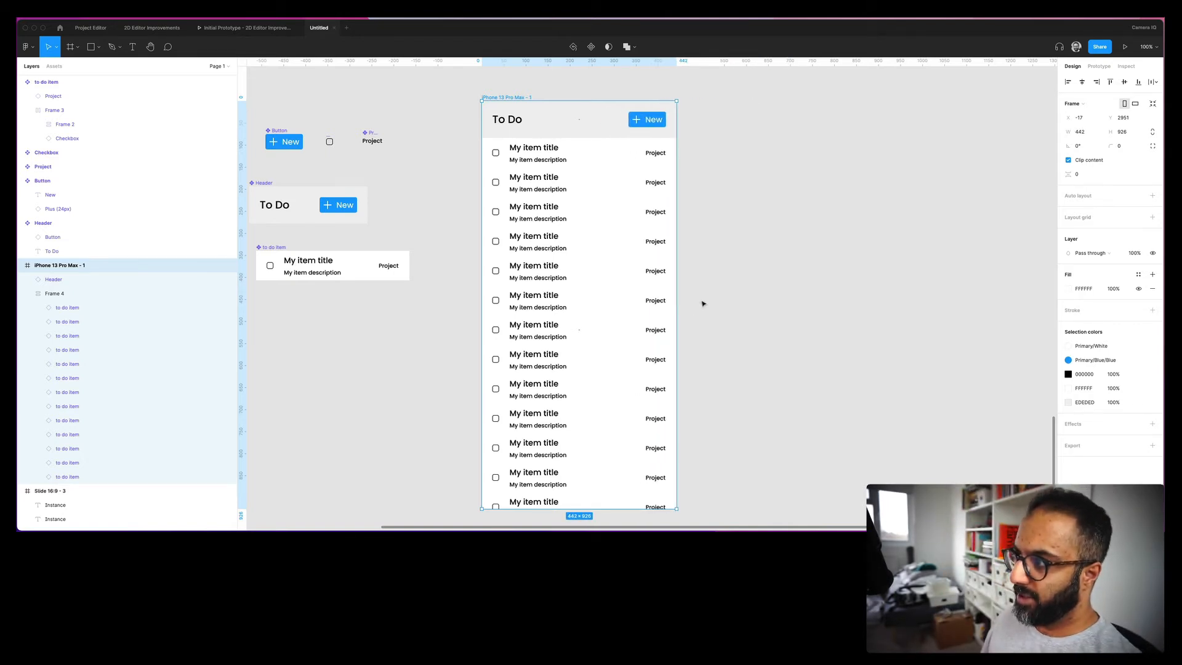
pyautogui.moveTo(675, 314); pyautogui.dragTo(647, 314)
pyautogui.click(455, 204)
pyautogui.moveTo(453, 197); pyautogui.dragTo(532, 193)
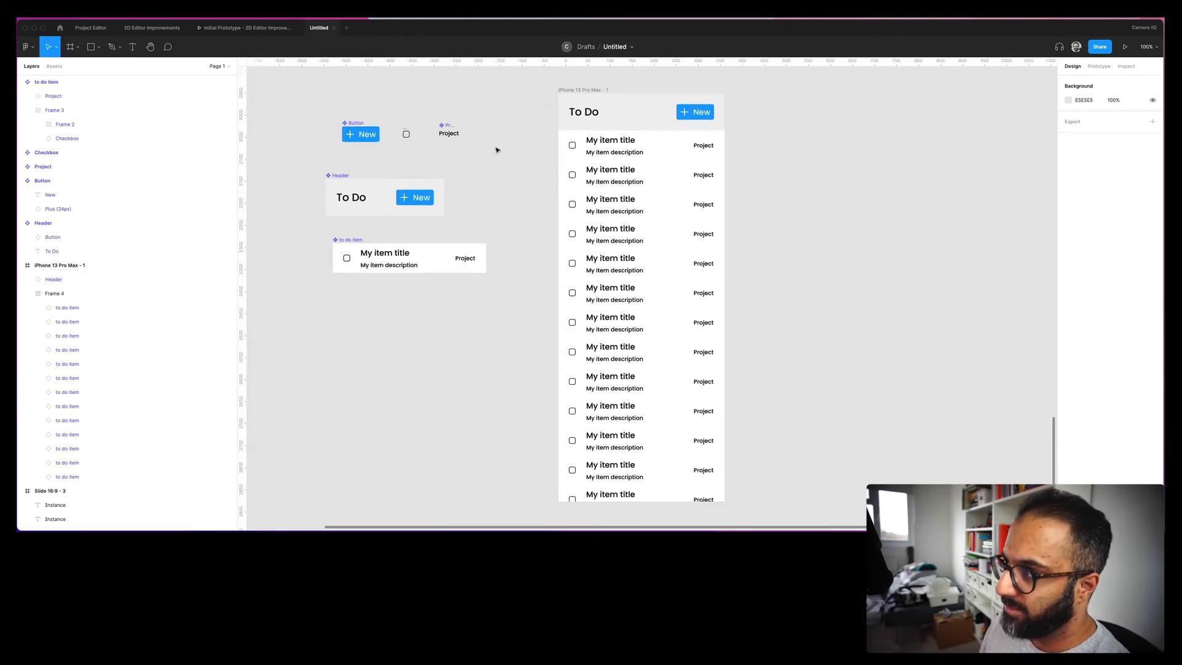
# - Select the Header and Frame 4 together, undoing an accidental header move
pyautogui.click(634, 163)
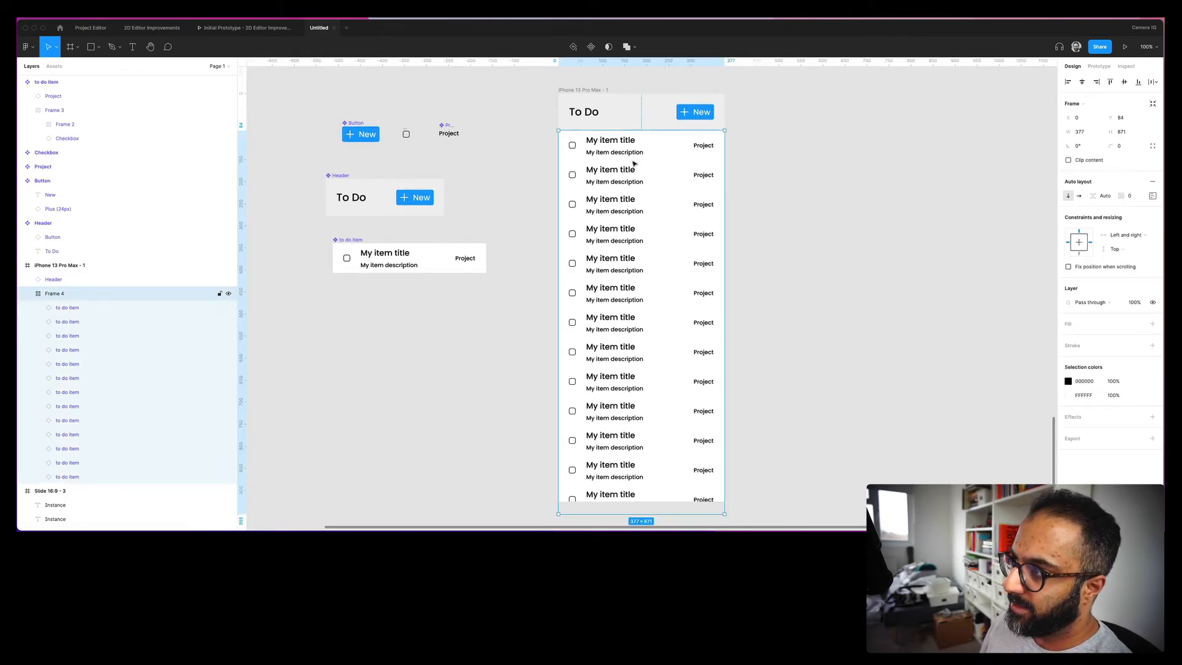
pyautogui.click(639, 120)
pyautogui.keyDown('shift'); pyautogui.click(628, 177); pyautogui.keyUp('shift')
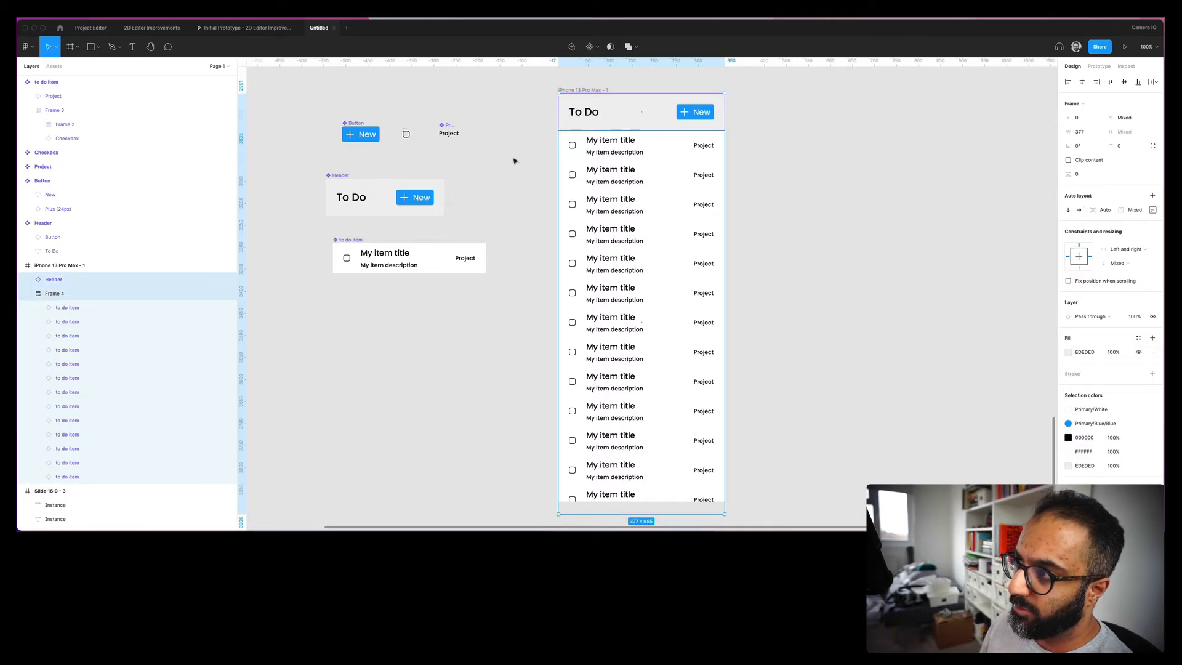
pyautogui.moveTo(594, 111); pyautogui.dragTo(636, 241)
pyautogui.press('super+z')
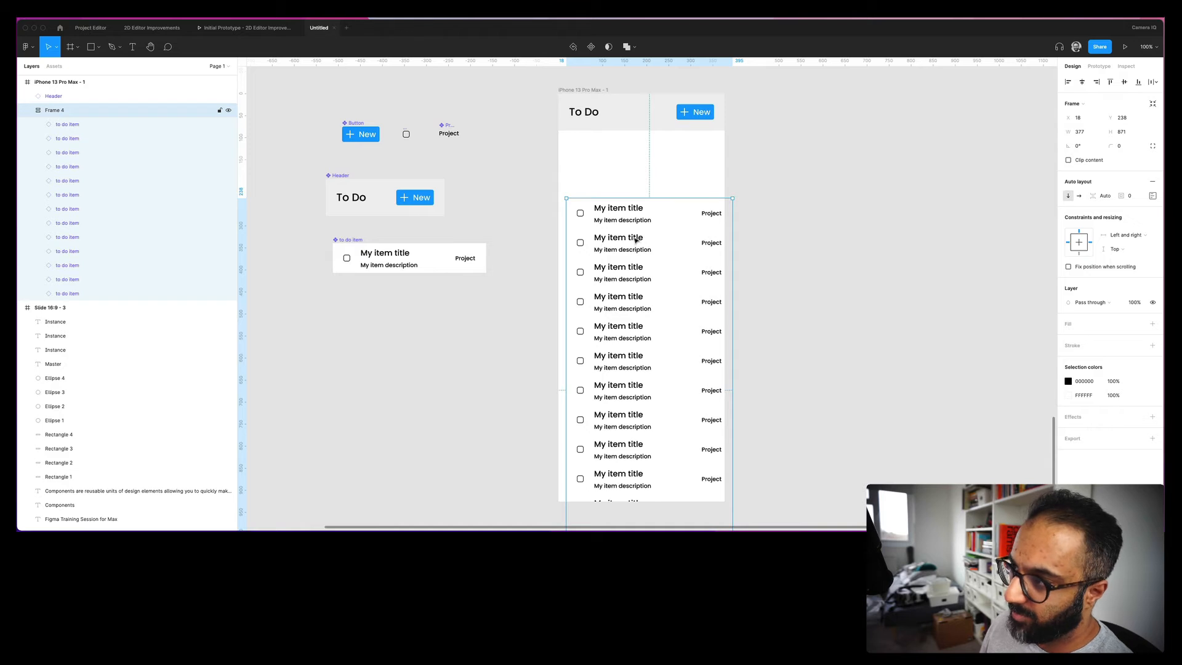
pyautogui.press('super+z')
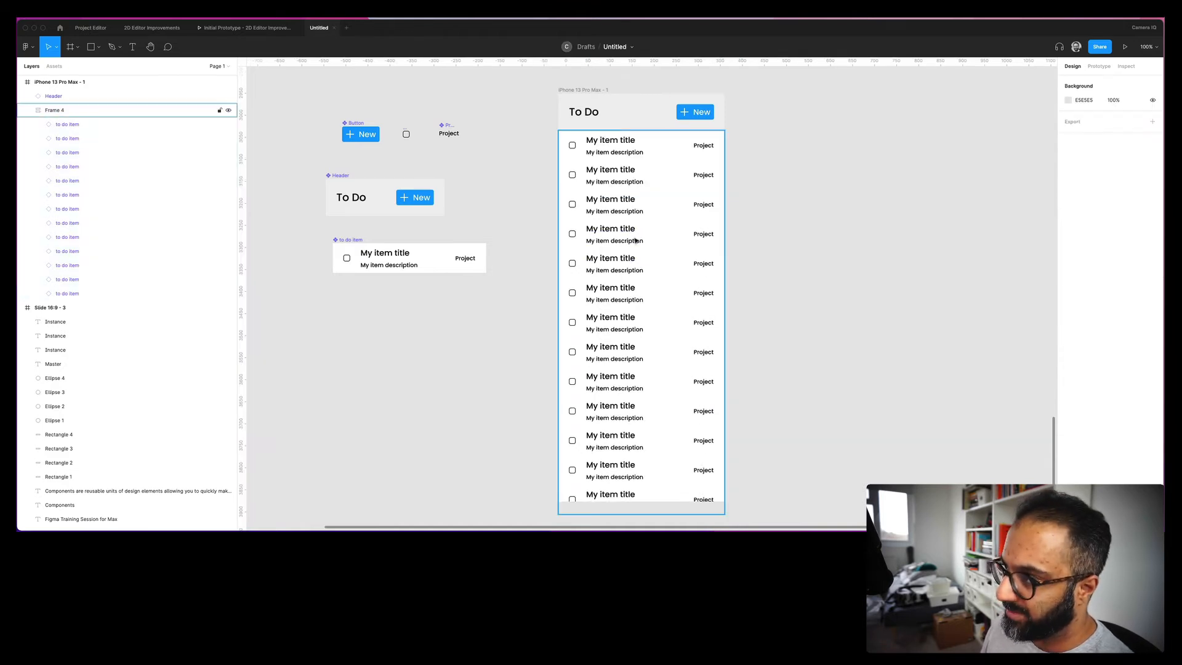
# - Wrap the header and list in an auto-layout frame, trying a 24 gap then reverting to 0
pyautogui.click(615, 138)
pyautogui.press('super+a')
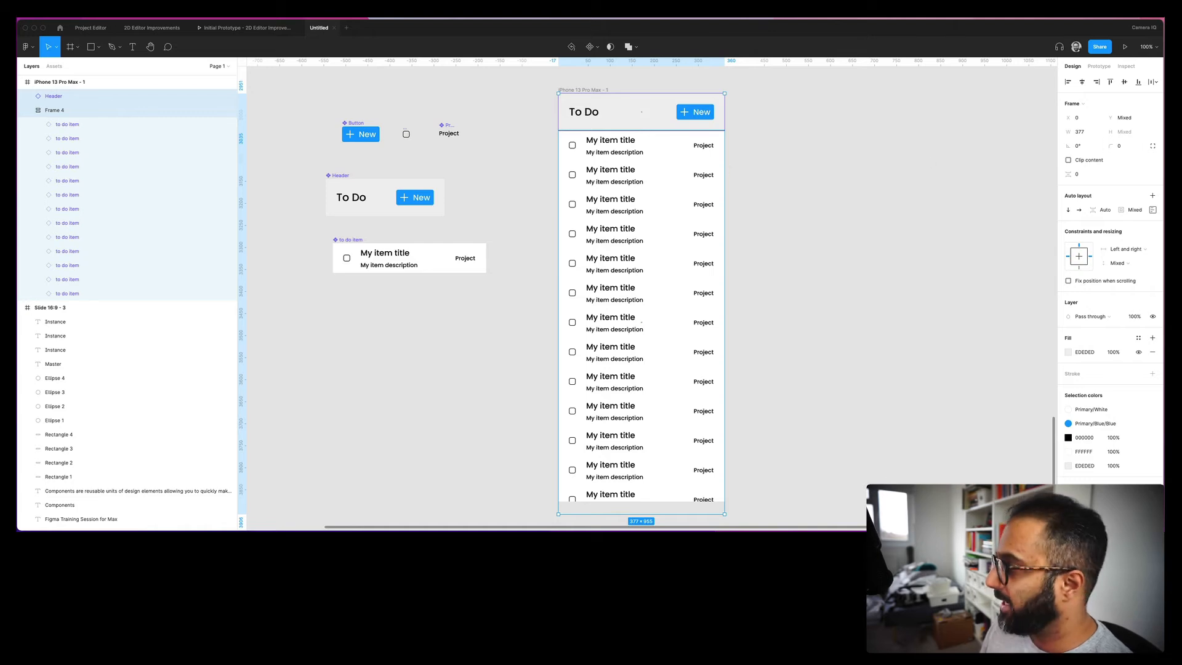
pyautogui.click(1153, 195)
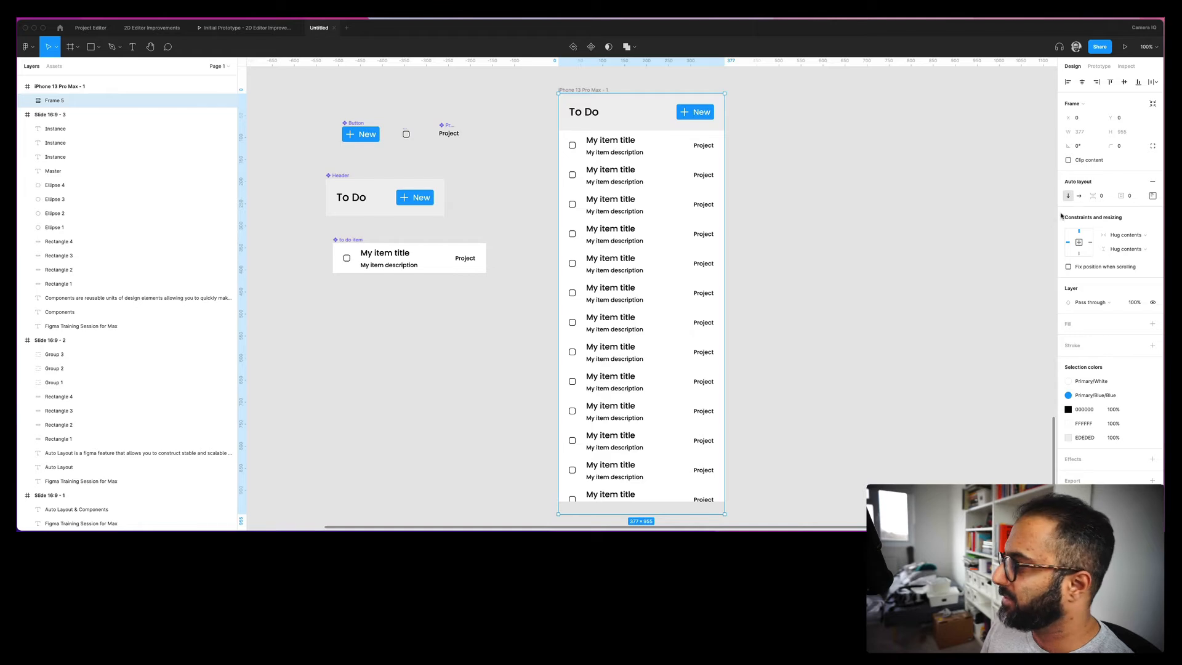
pyautogui.write('24')
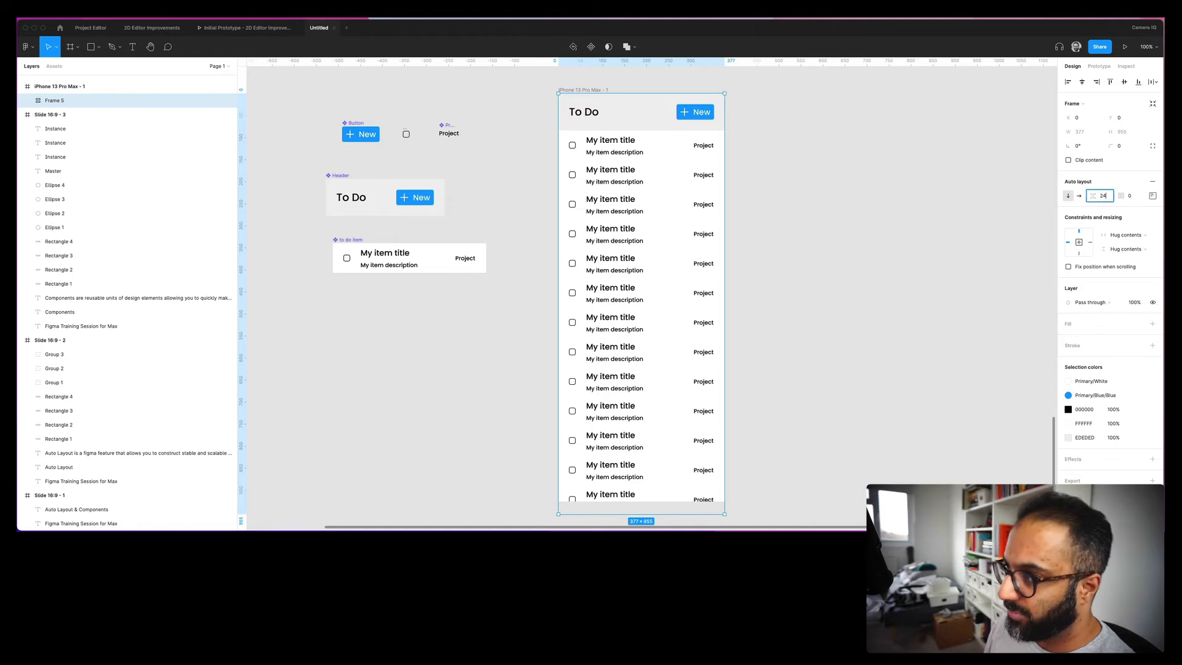
pyautogui.press('Return')
pyautogui.press('super+z')
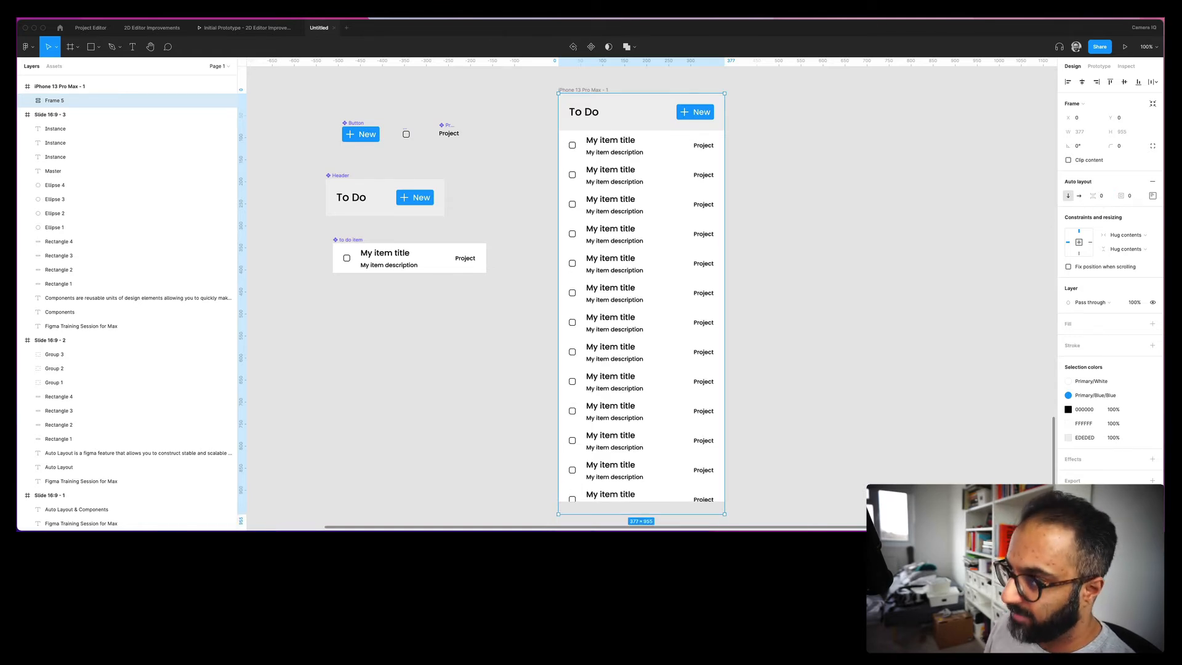
# - Zoom in closely on the Checkbox component
pyautogui.click(793, 224)
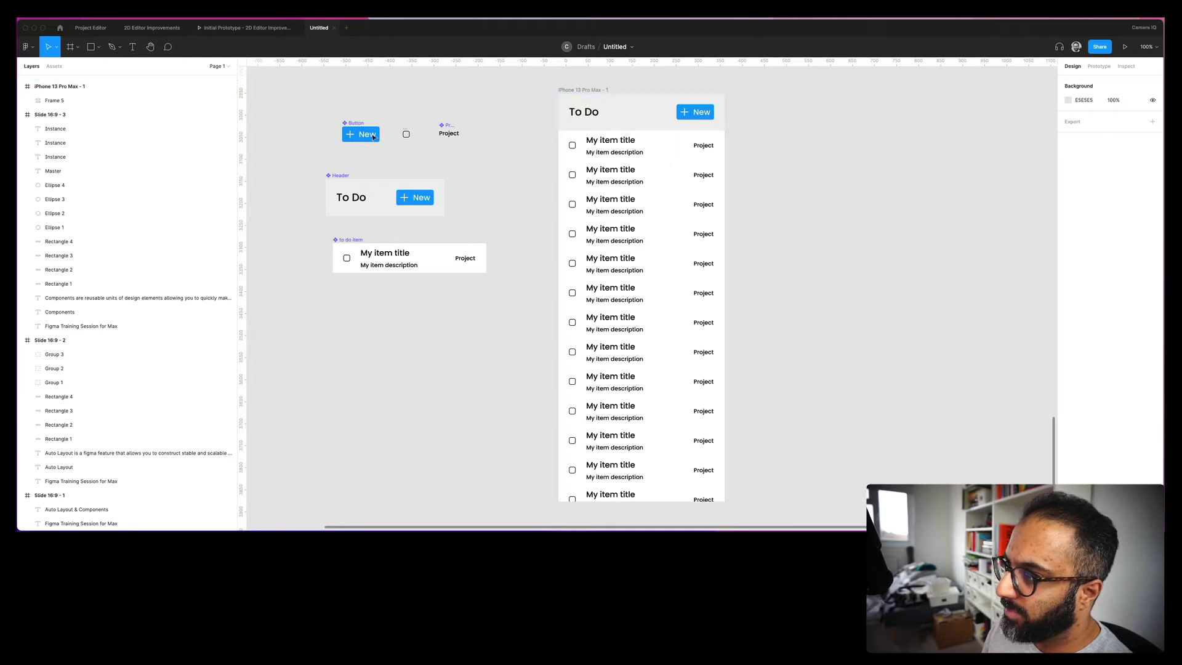
pyautogui.moveTo(389, 112); pyautogui.dragTo(437, 146)
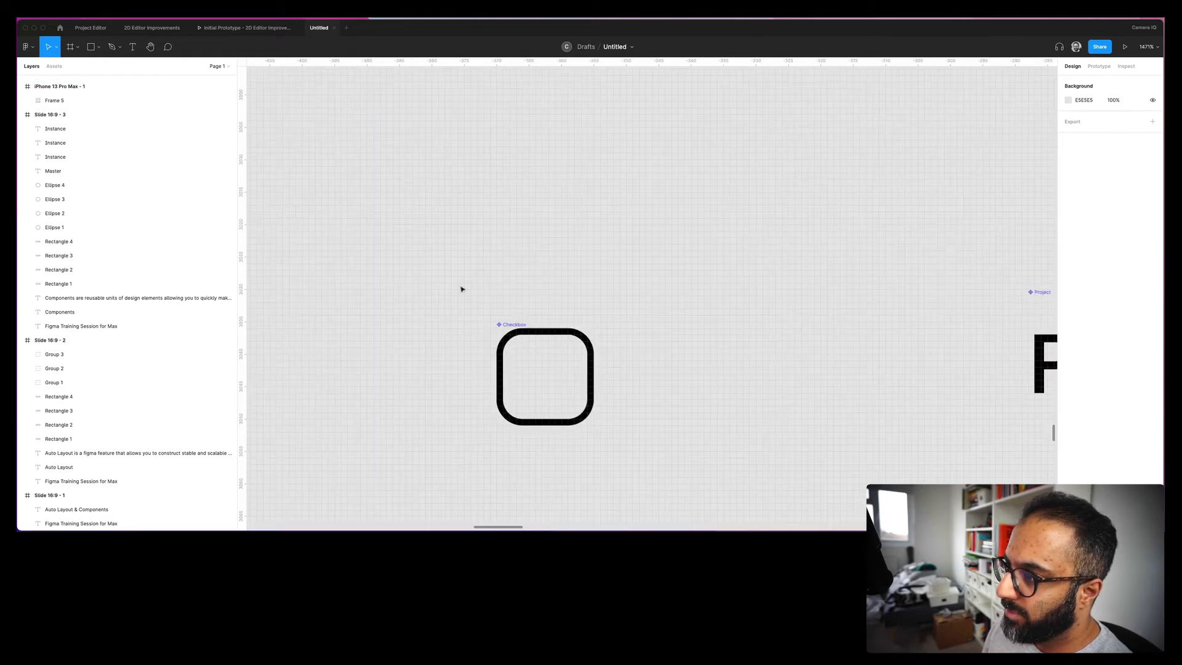
pyautogui.moveTo(512, 326); pyautogui.dragTo(554, 205)
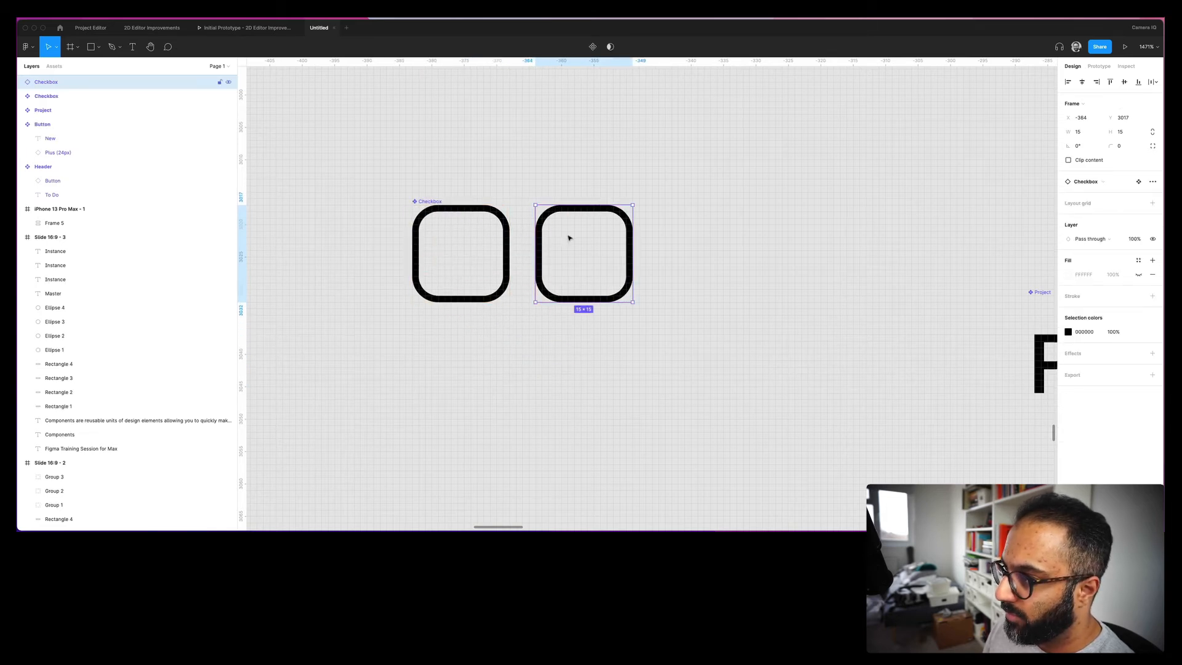
# - Detach the duplicated checkbox from its component
pyautogui.rightClick(568, 233)
pyautogui.click(604, 401)
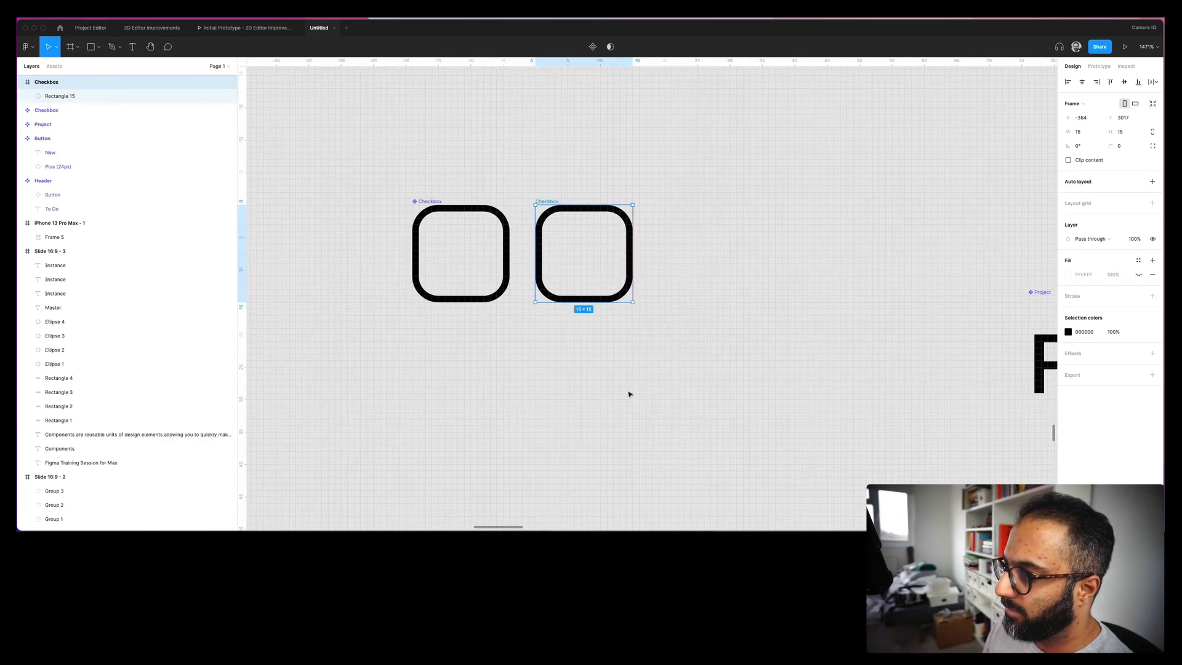
pyautogui.click(685, 311)
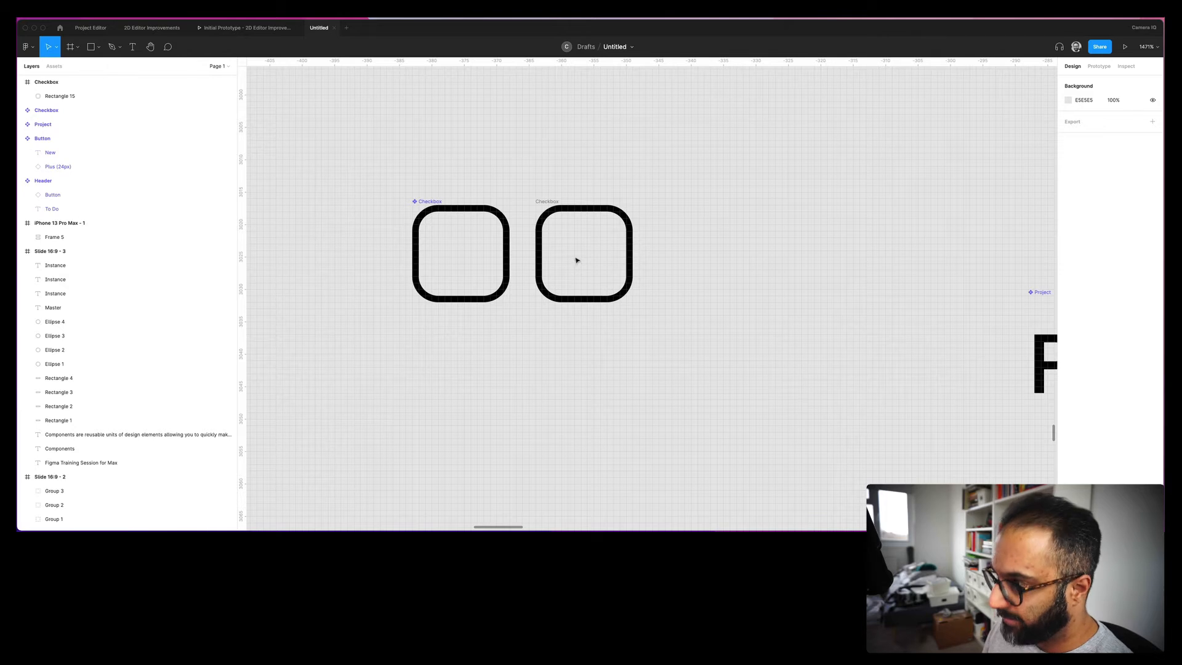
# - Duplicate the checkbox's rounded square, shrink it and centre it as an inner square
pyautogui.click(560, 209)
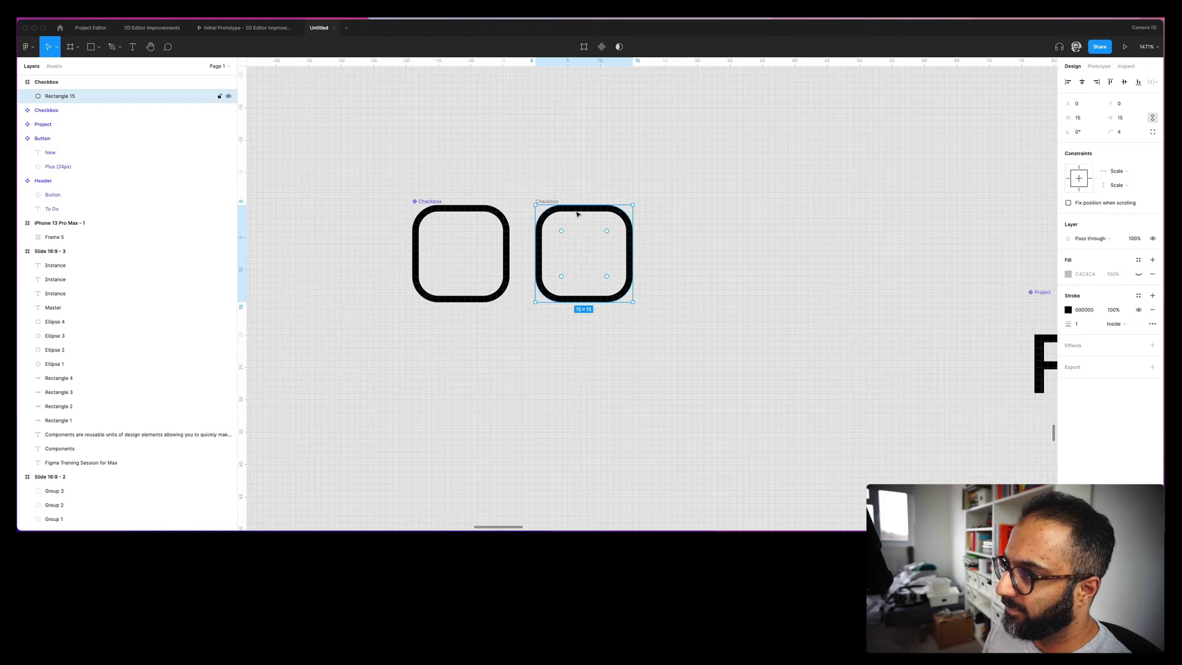
pyautogui.hotkey('ctrl', 'd')
pyautogui.press('Down')
pyautogui.moveTo(631, 308); pyautogui.dragTo(613, 288)
pyautogui.press('Right')
pyautogui.press('Left')
pyautogui.press('Right')
pyautogui.press('Down')
pyautogui.press('Right')
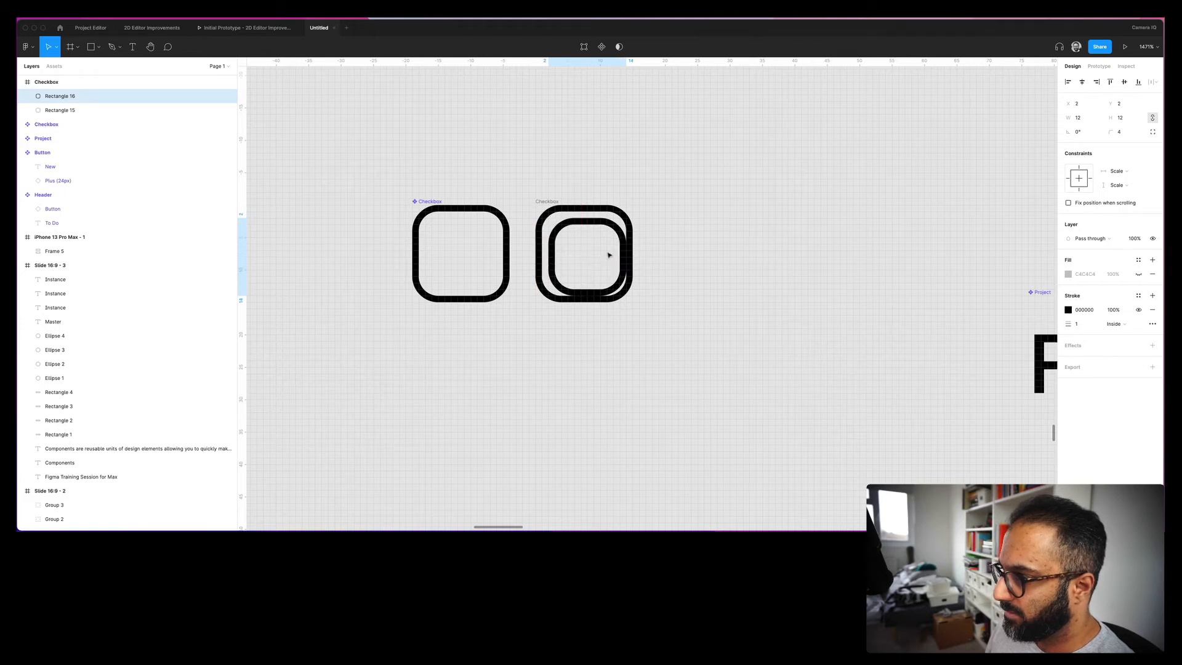
pyautogui.moveTo(624, 295); pyautogui.dragTo(620, 290)
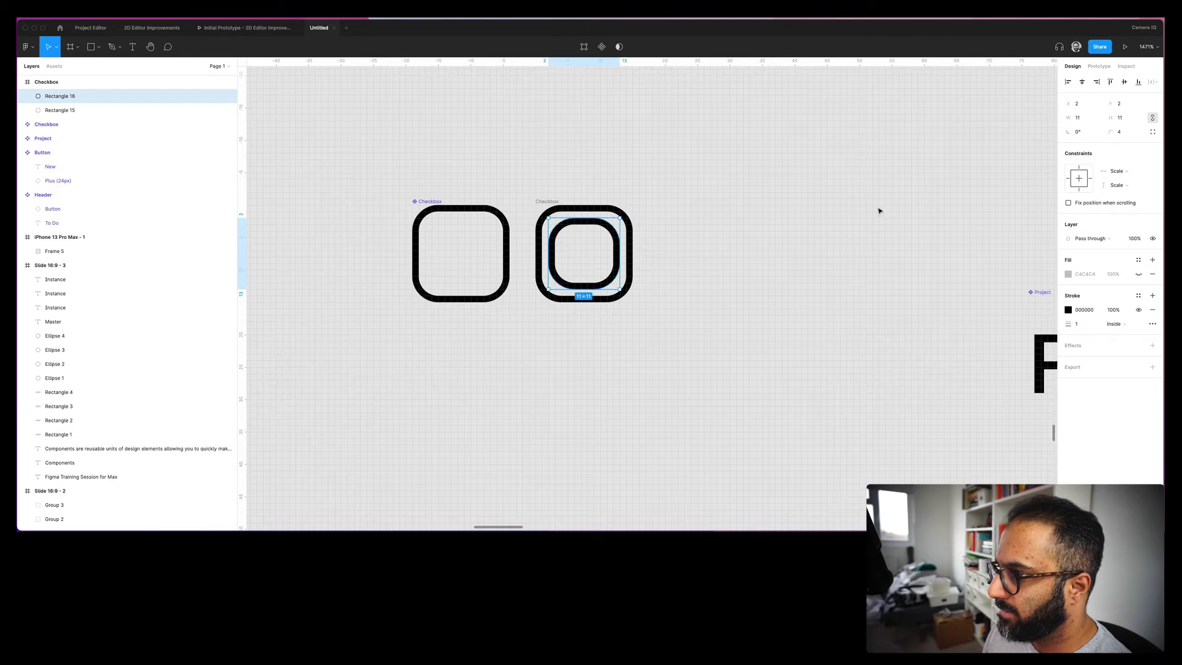
# - Give the inner square corner radius 2, no stroke and a Primary/Blue/Blue fill
pyautogui.click(1128, 134)
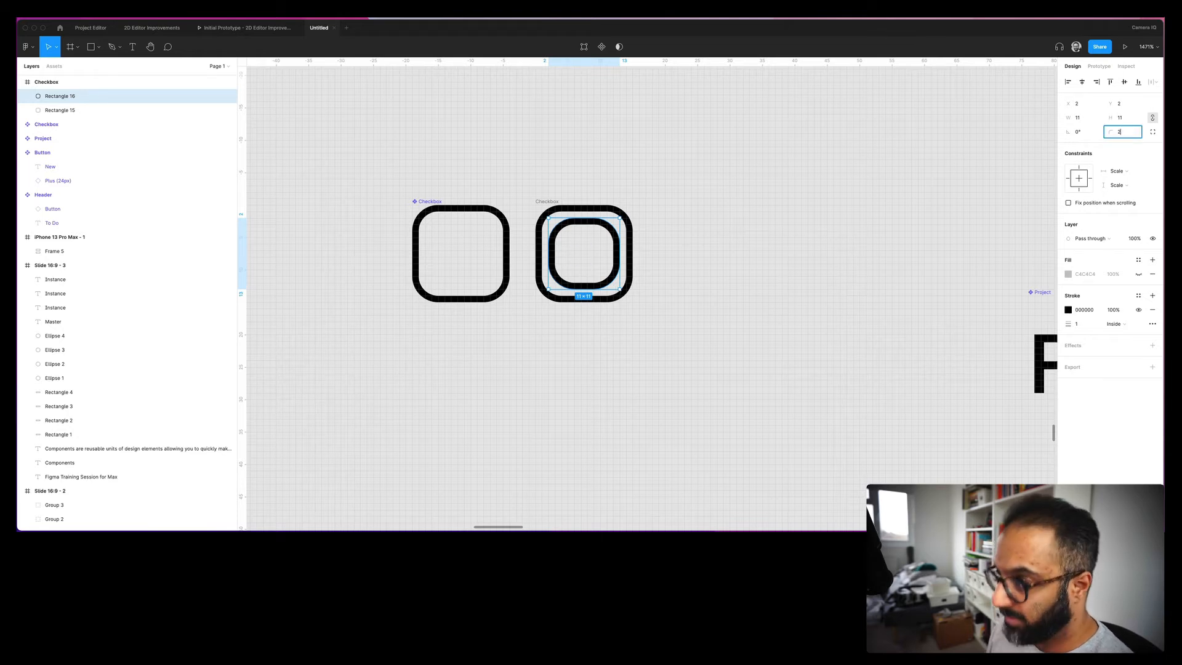
pyautogui.press('Return')
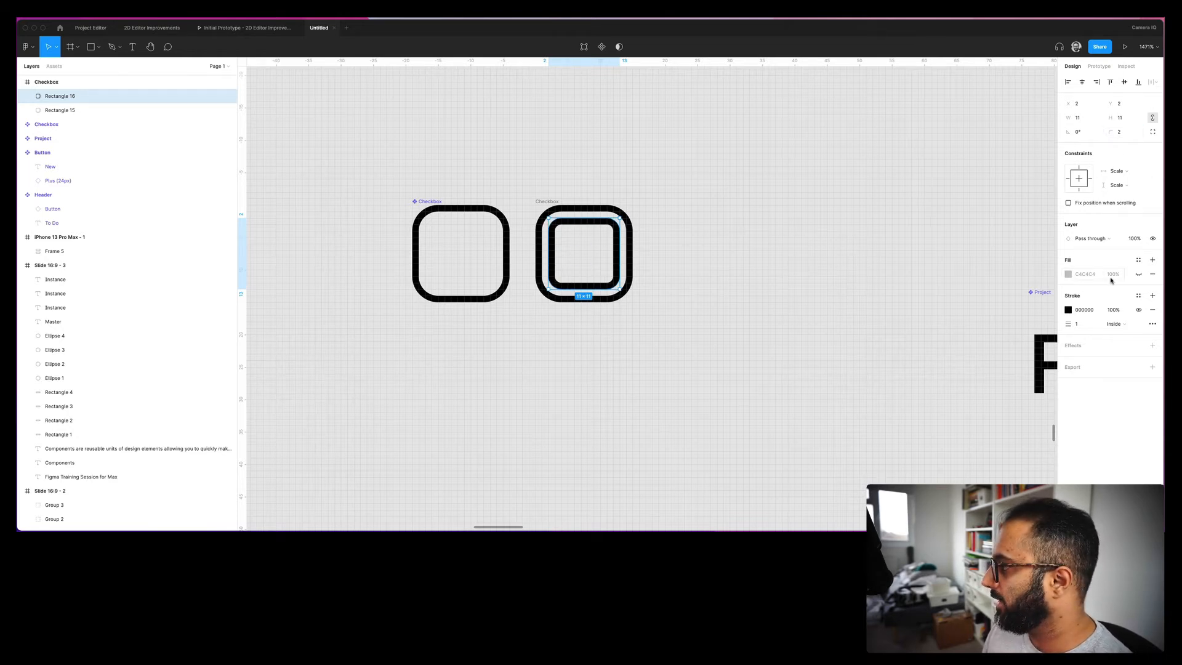
pyautogui.click(1139, 274)
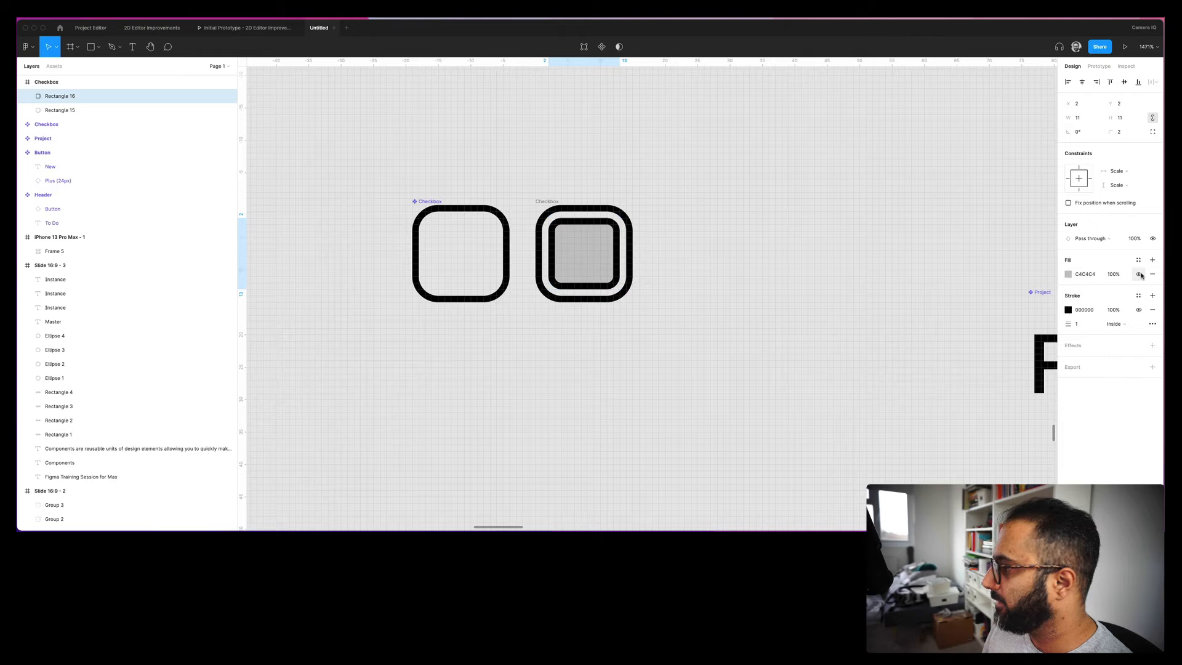
pyautogui.click(1139, 311)
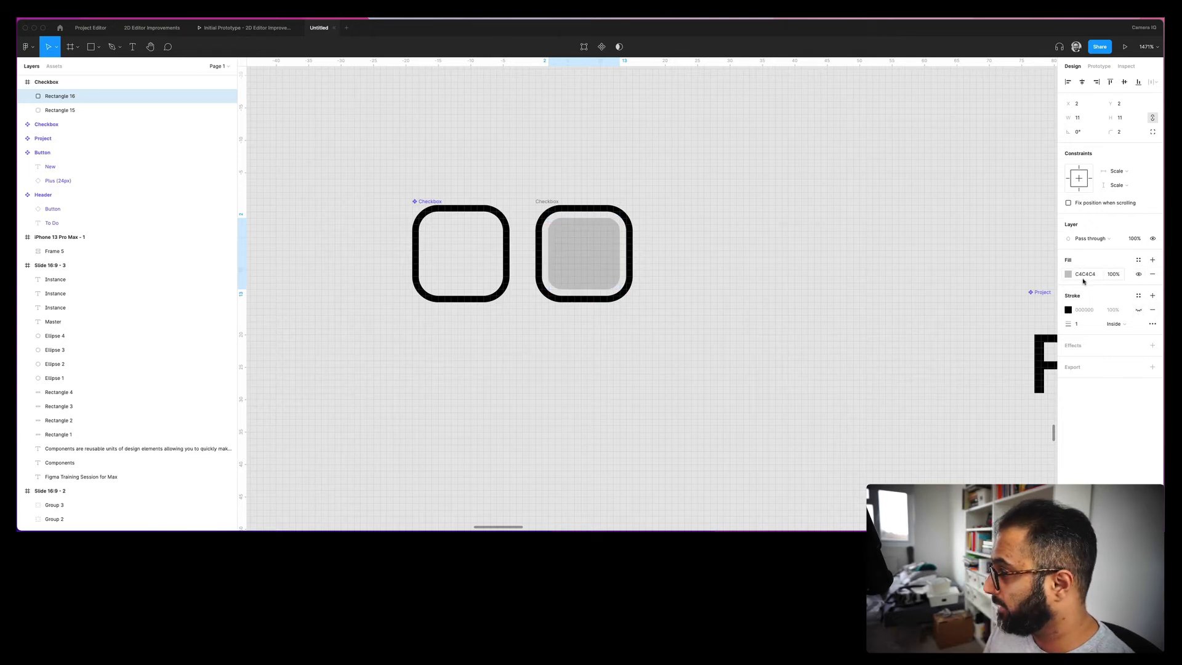
pyautogui.click(1138, 259)
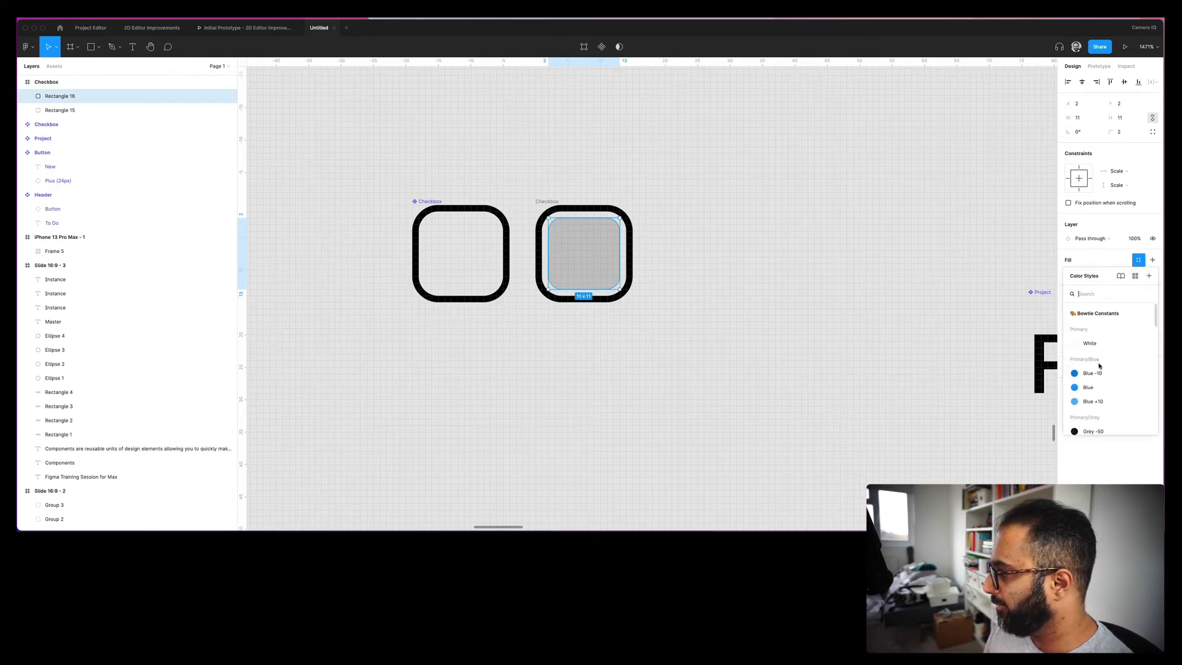
pyautogui.click(1086, 382)
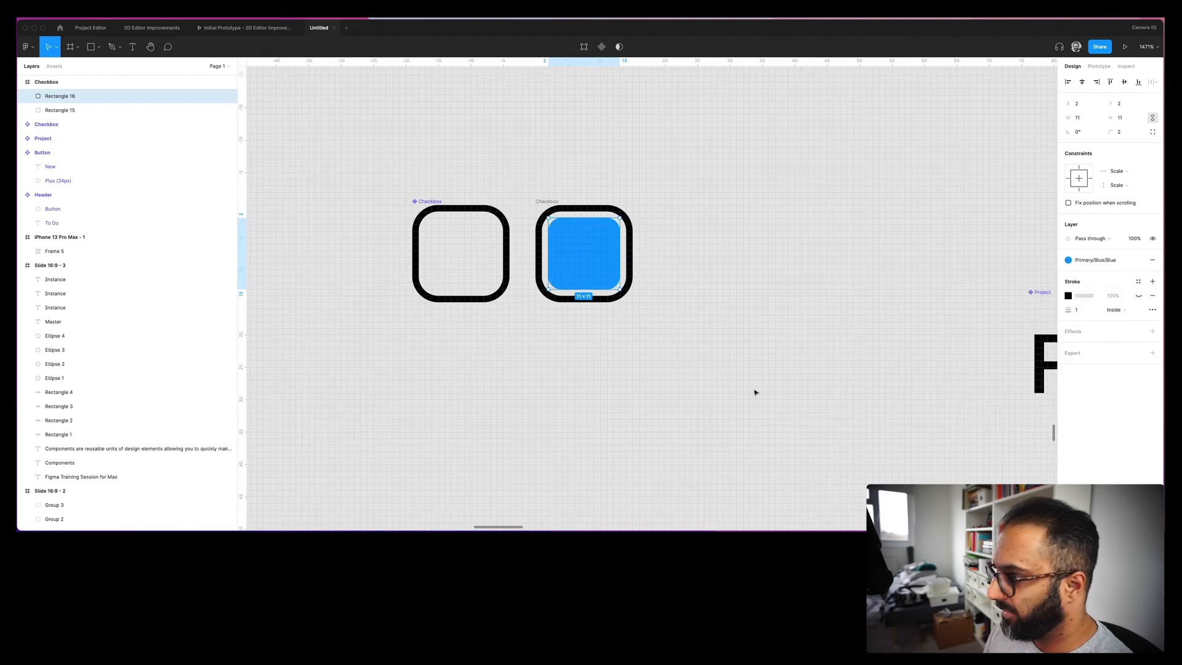
# - Make the second checkbox a component and combine both checkboxes as variants
pyautogui.click(547, 202)
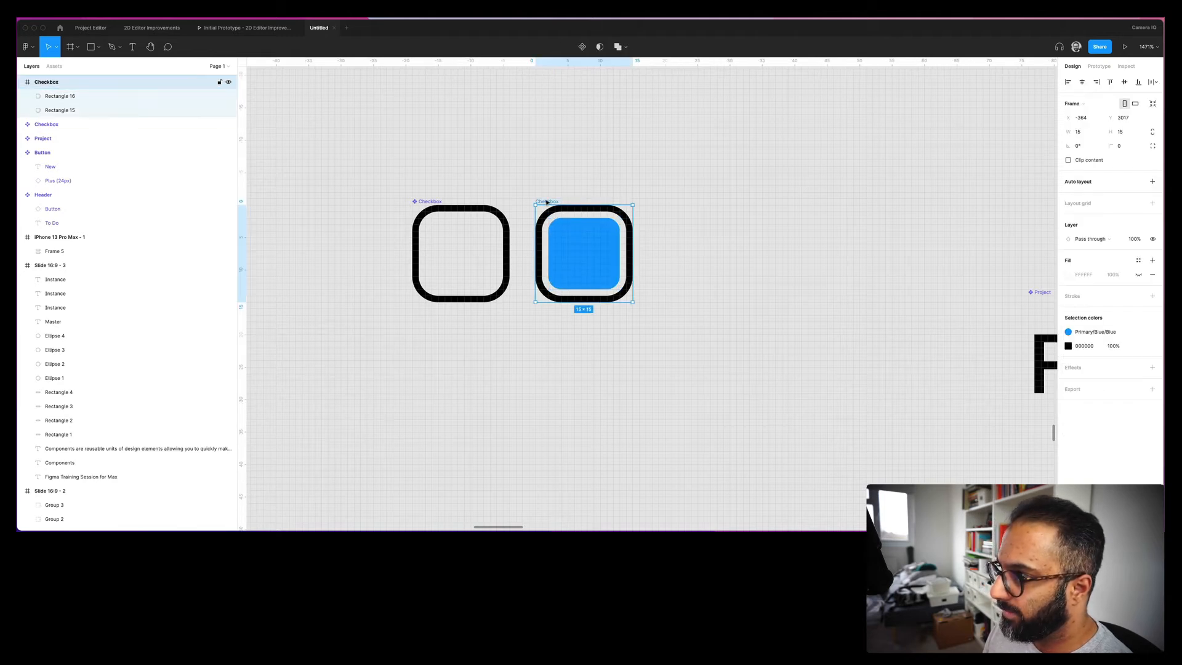
pyautogui.click(582, 47)
pyautogui.moveTo(354, 177); pyautogui.dragTo(751, 393)
pyautogui.click(644, 147)
pyautogui.click(557, 203)
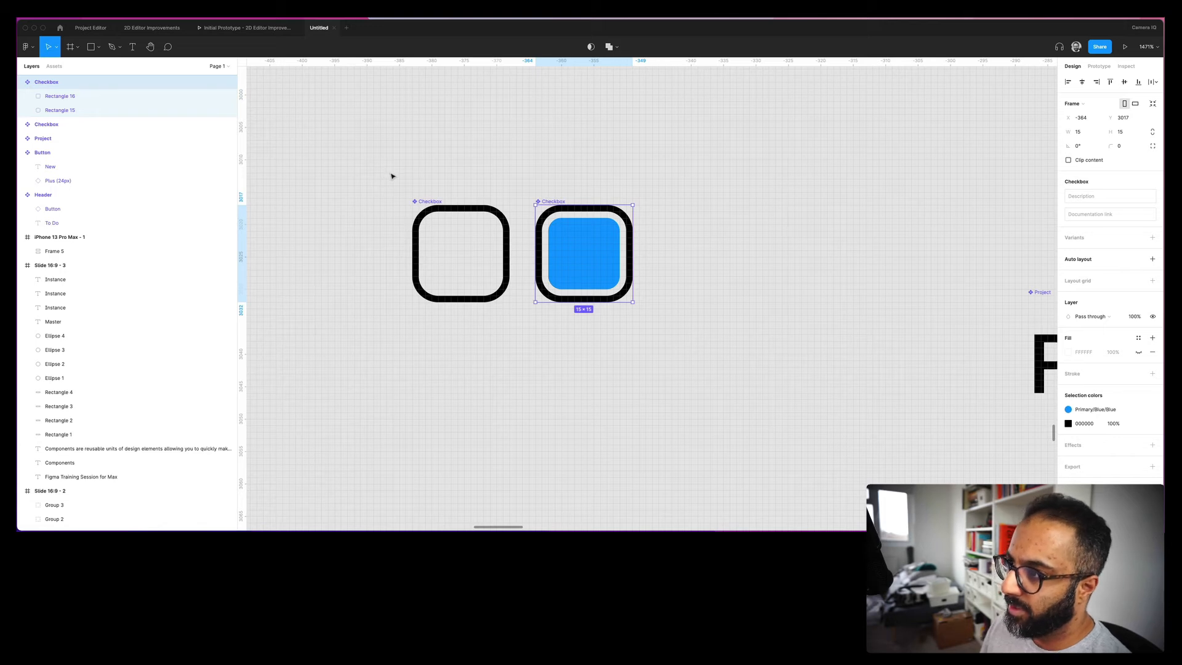
pyautogui.moveTo(378, 177); pyautogui.dragTo(750, 367)
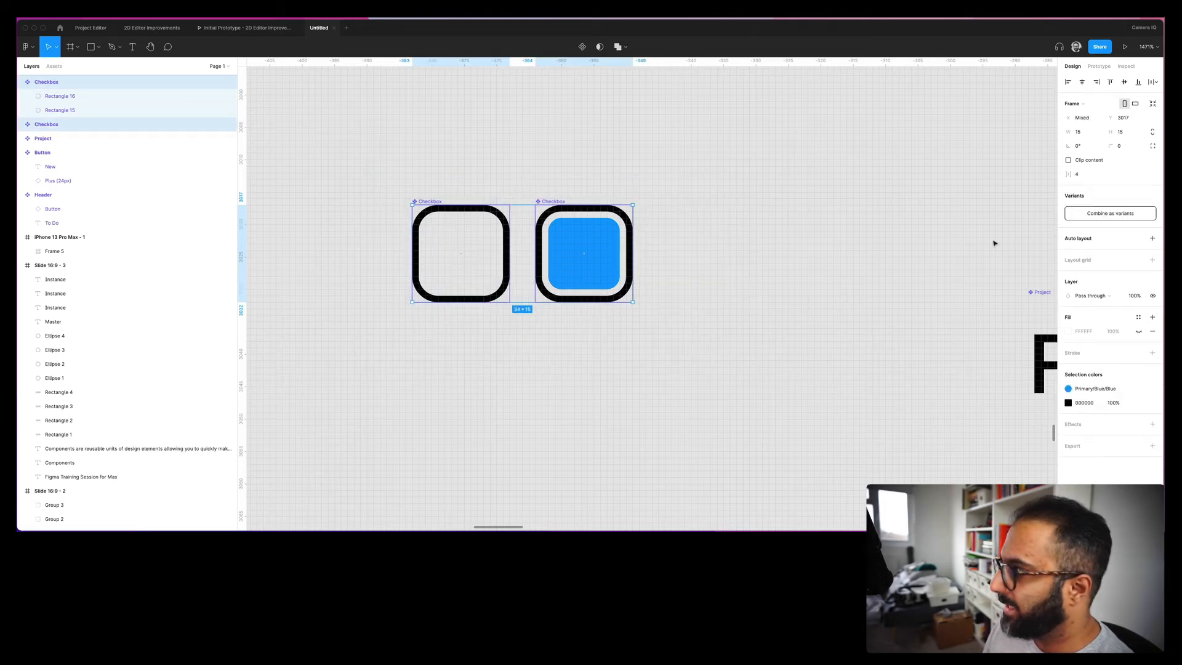
pyautogui.click(1106, 215)
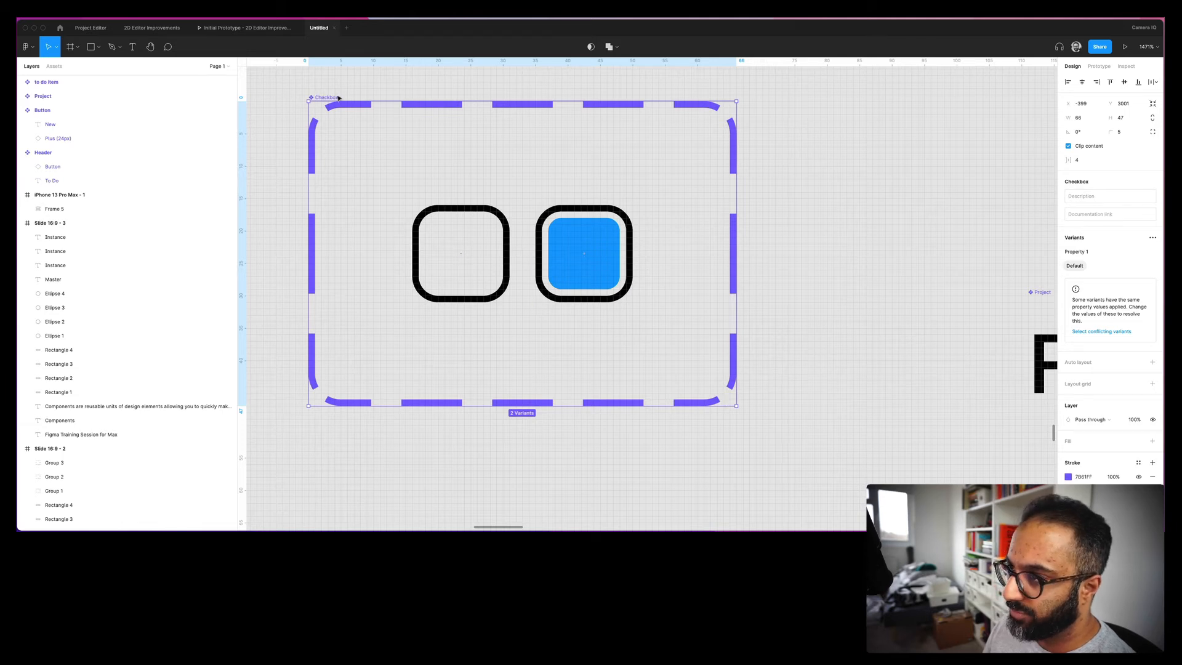
# - Name the empty variant's value Unchecked and the blue variant's value Checked
pyautogui.click(506, 150)
pyautogui.click(462, 219)
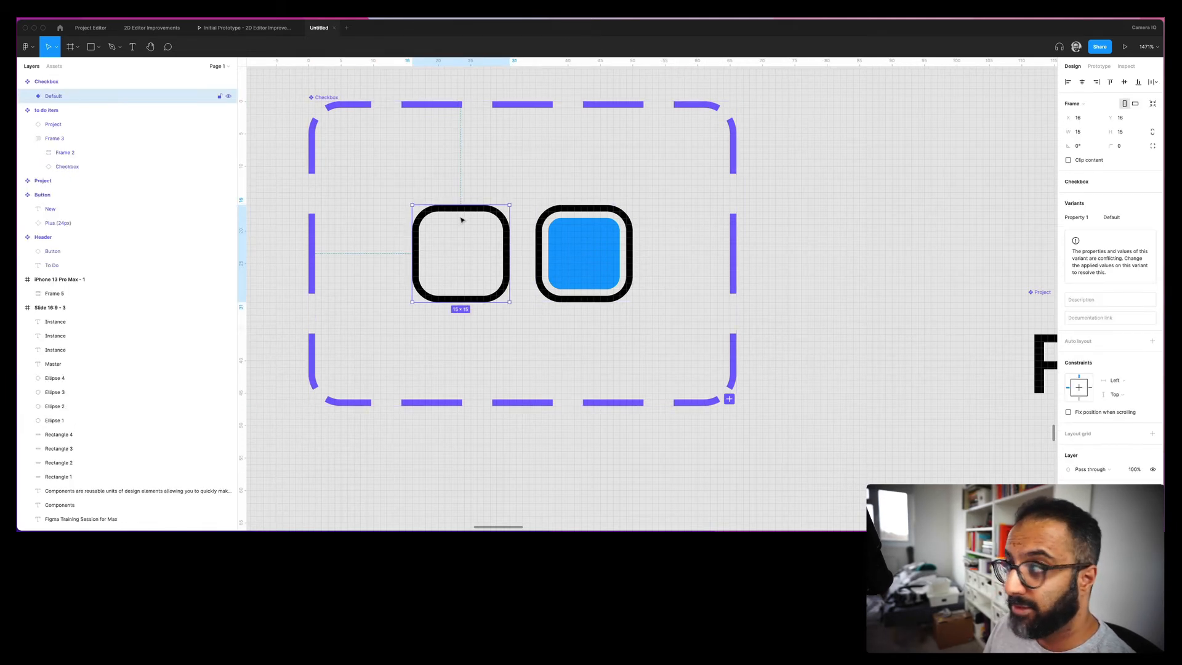
pyautogui.click(1117, 218)
pyautogui.write('Unc')
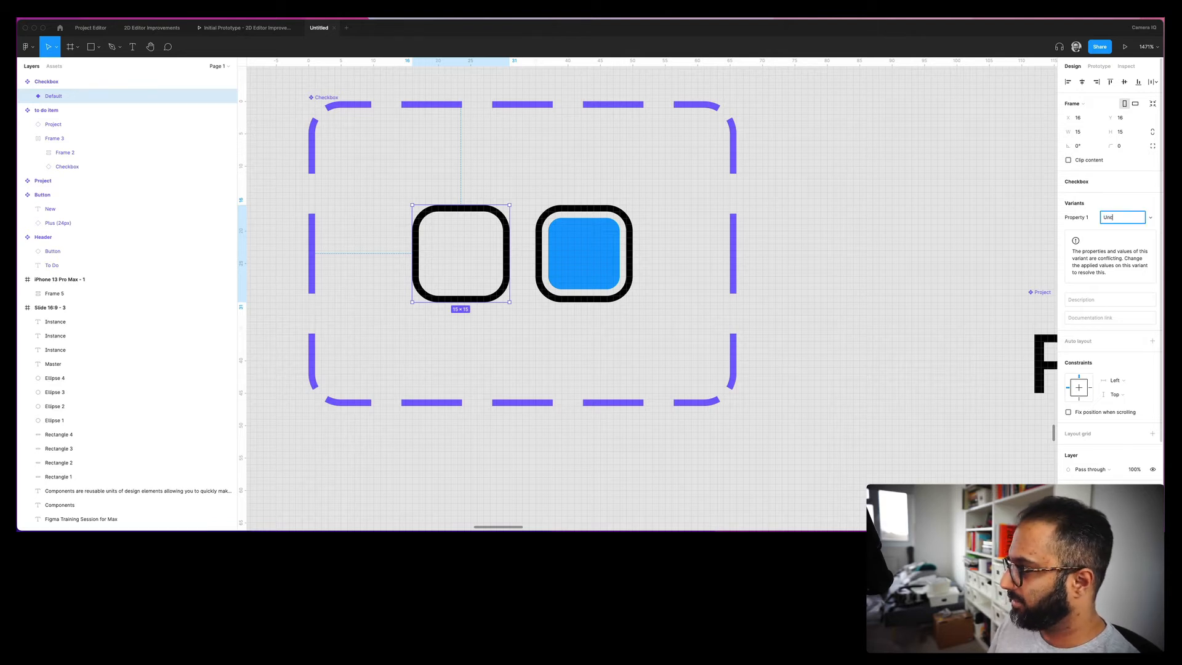
pyautogui.write('hecked')
pyautogui.press('Return')
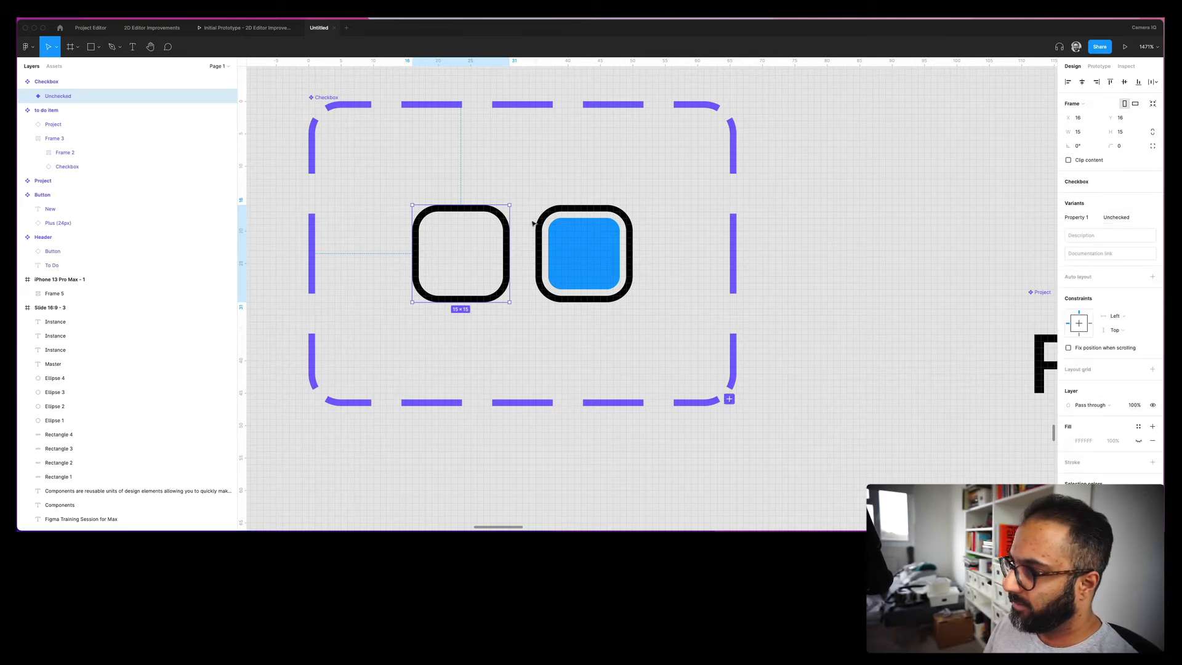
pyautogui.click(574, 256)
pyautogui.click(1134, 220)
pyautogui.write('Checked')
pyautogui.press('Return')
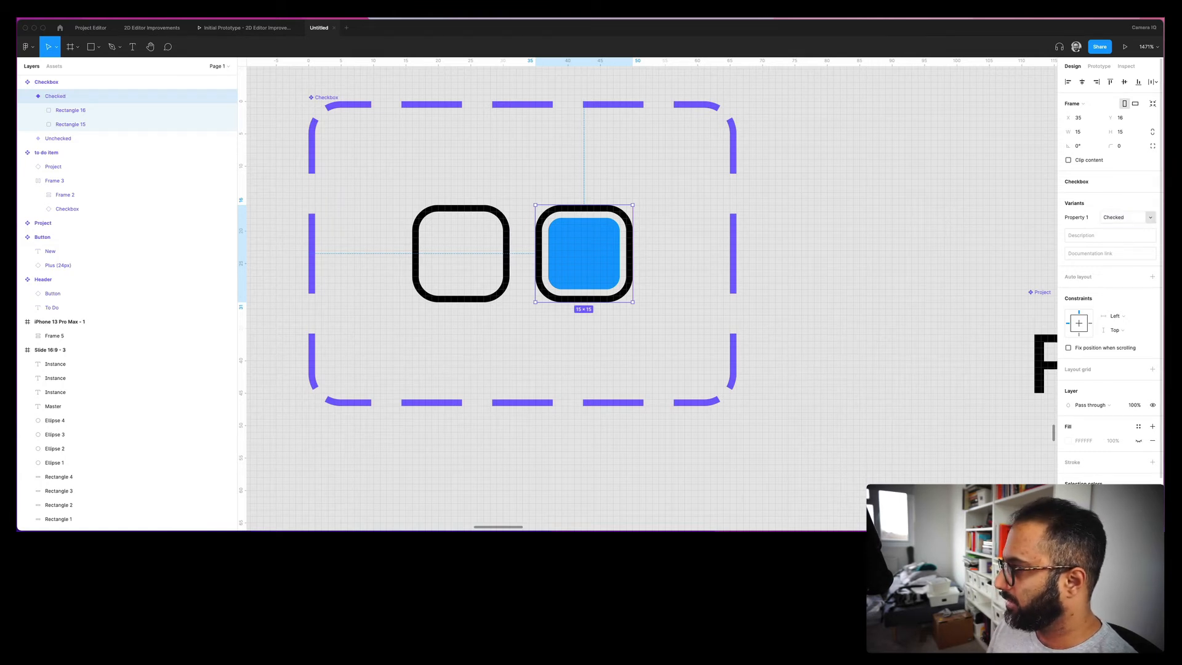
# - Rename the variant set's Property 1 to State
pyautogui.click(283, 74)
pyautogui.click(325, 97)
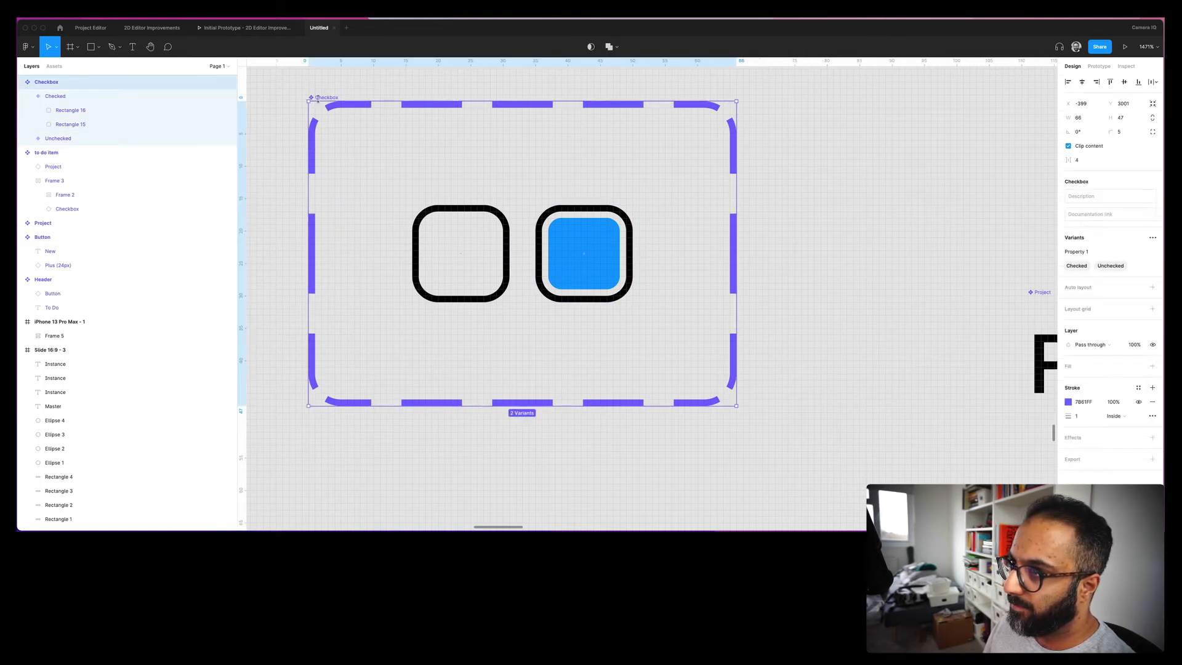
pyautogui.doubleClick(1073, 252)
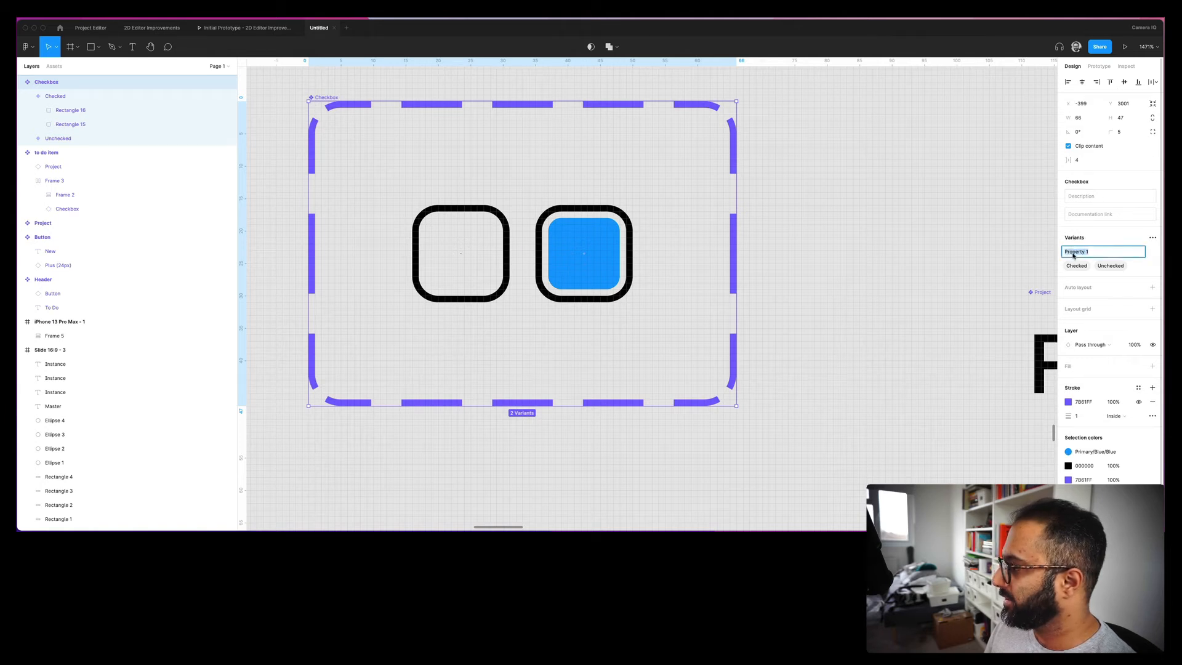
pyautogui.write('State')
pyautogui.press('Return')
# - At 100% zoom, set the second to-do item's checkbox State to Checked
pyautogui.hotkey('shift', '0')
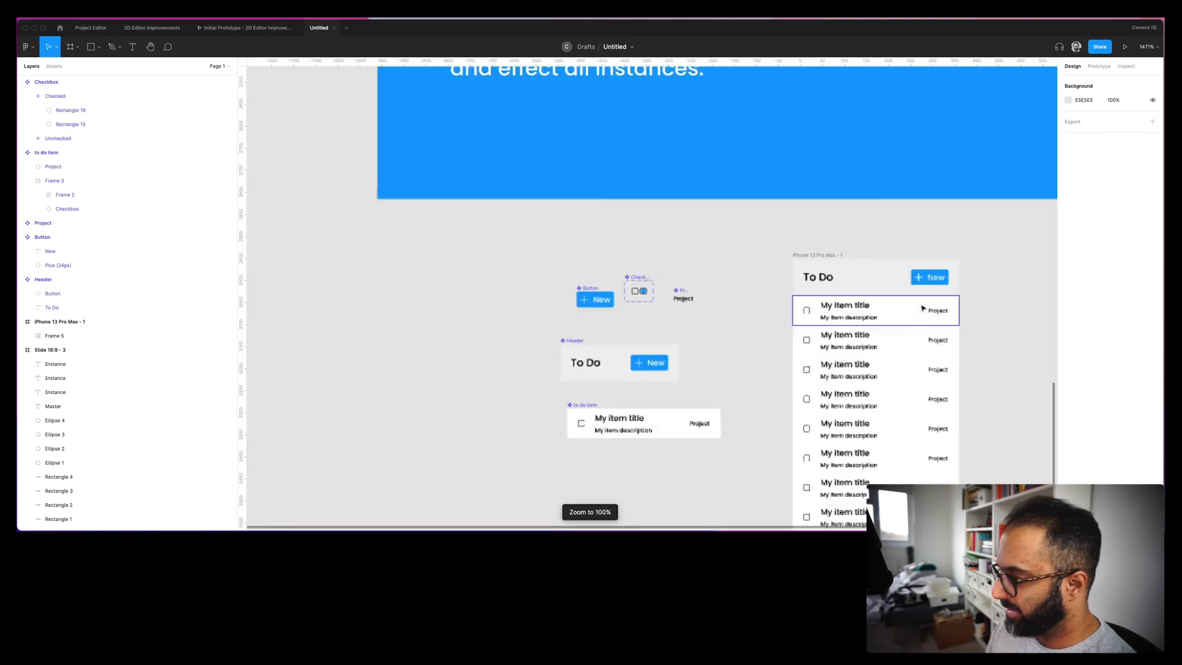
pyautogui.hscroll(3, 635, 287)
pyautogui.scroll(-2, 635, 287)
pyautogui.click(671, 271)
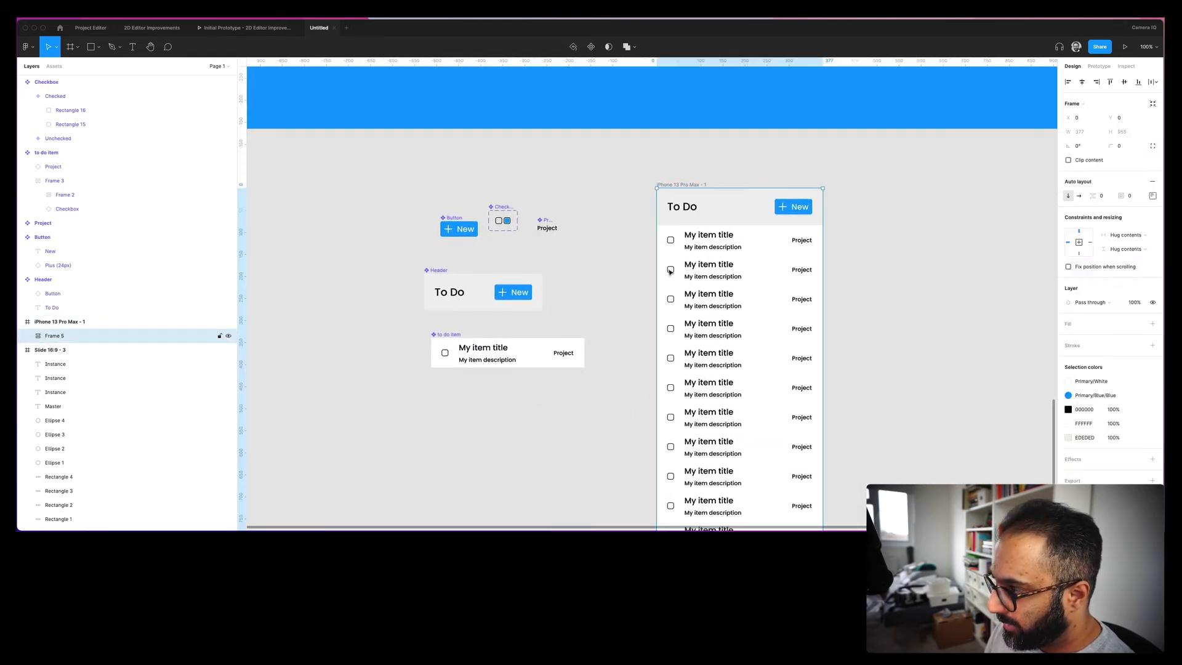
pyautogui.click(670, 270)
pyautogui.click(670, 271)
pyautogui.click(671, 269)
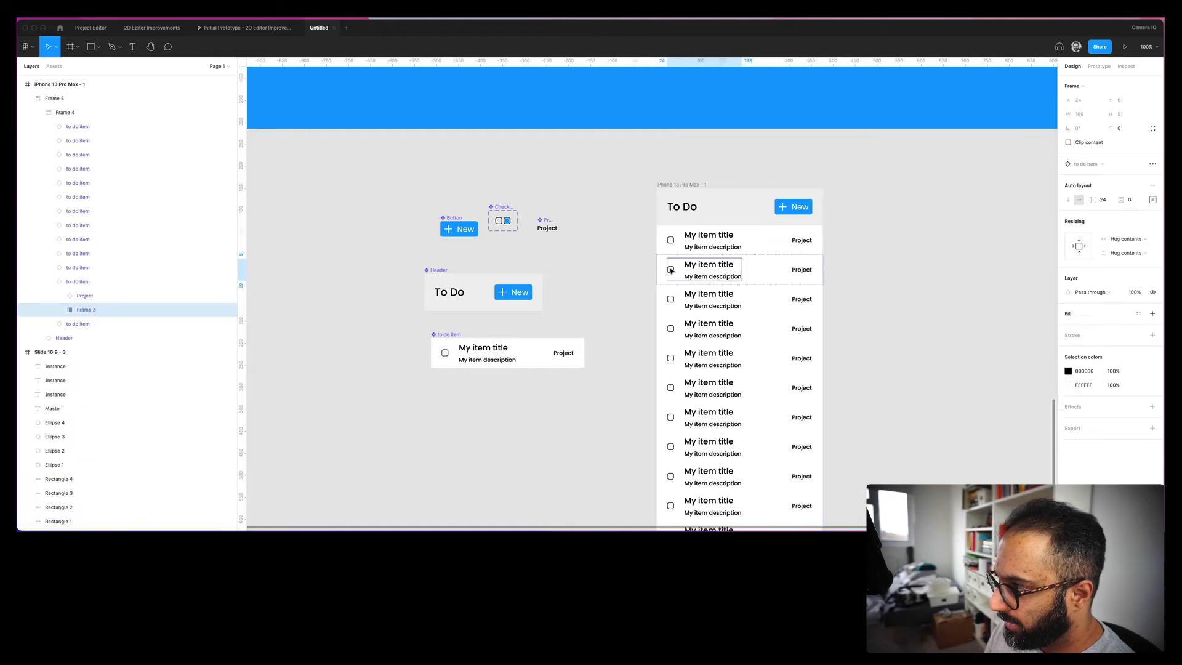
pyautogui.click(671, 270)
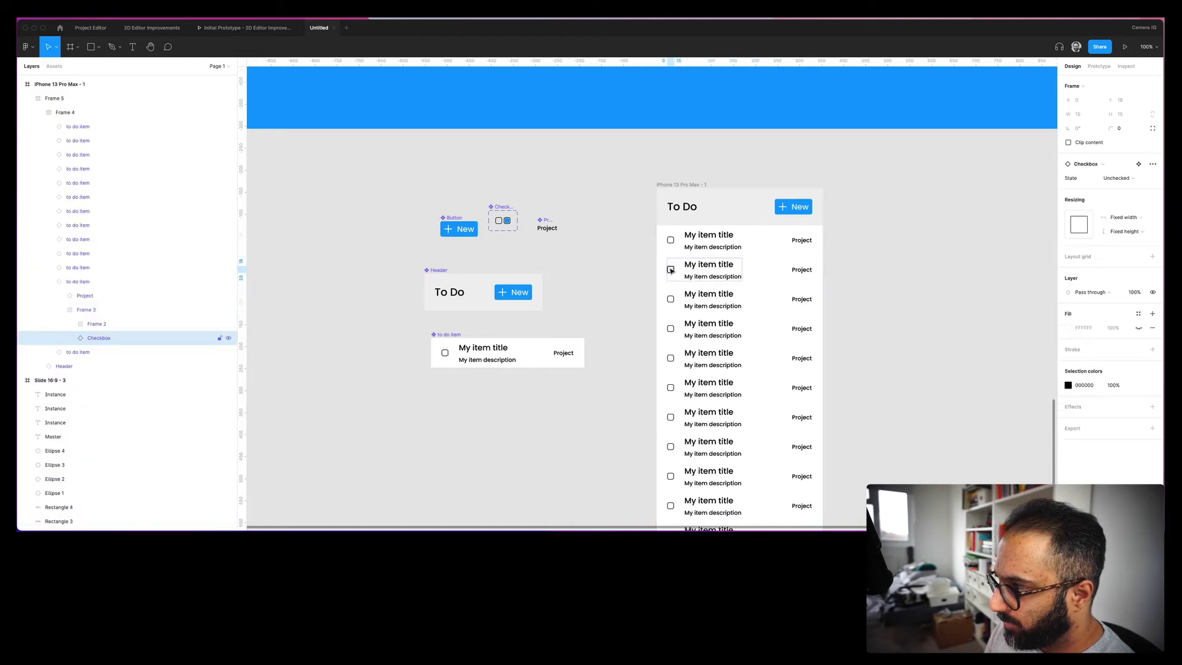
pyautogui.click(1124, 178)
pyautogui.click(1120, 168)
pyautogui.click(965, 255)
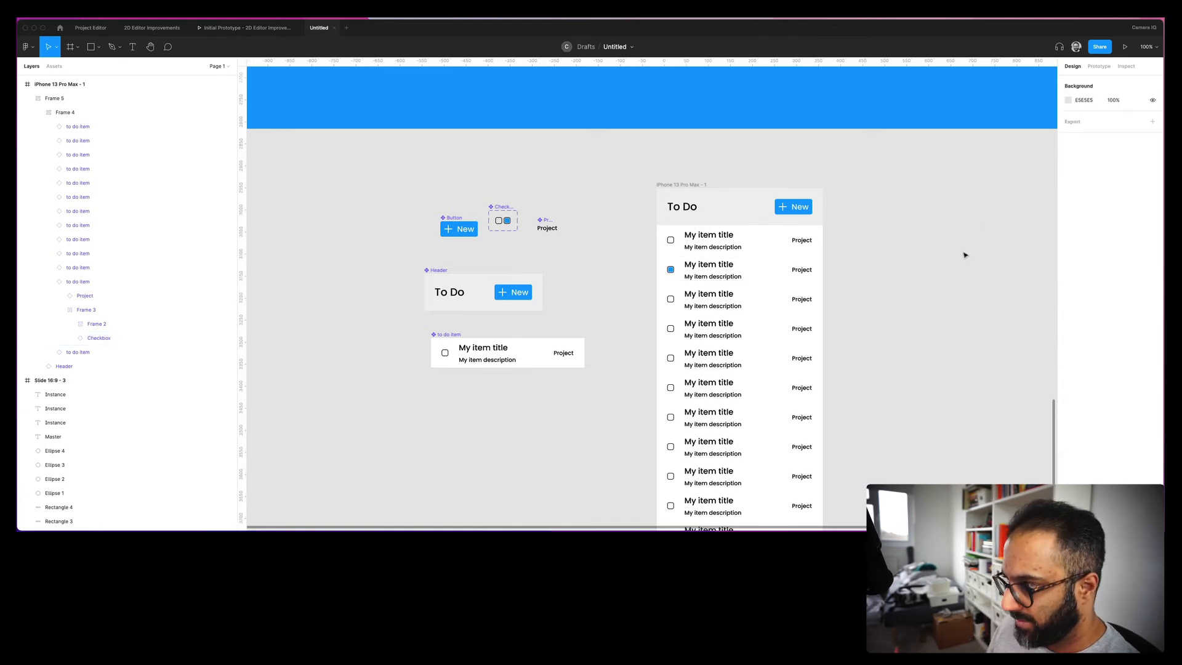
# - Retitle the second item 'Record Training' with the description 'Do some stuff'
pyautogui.moveTo(857, 253); pyautogui.dragTo(766, 181)
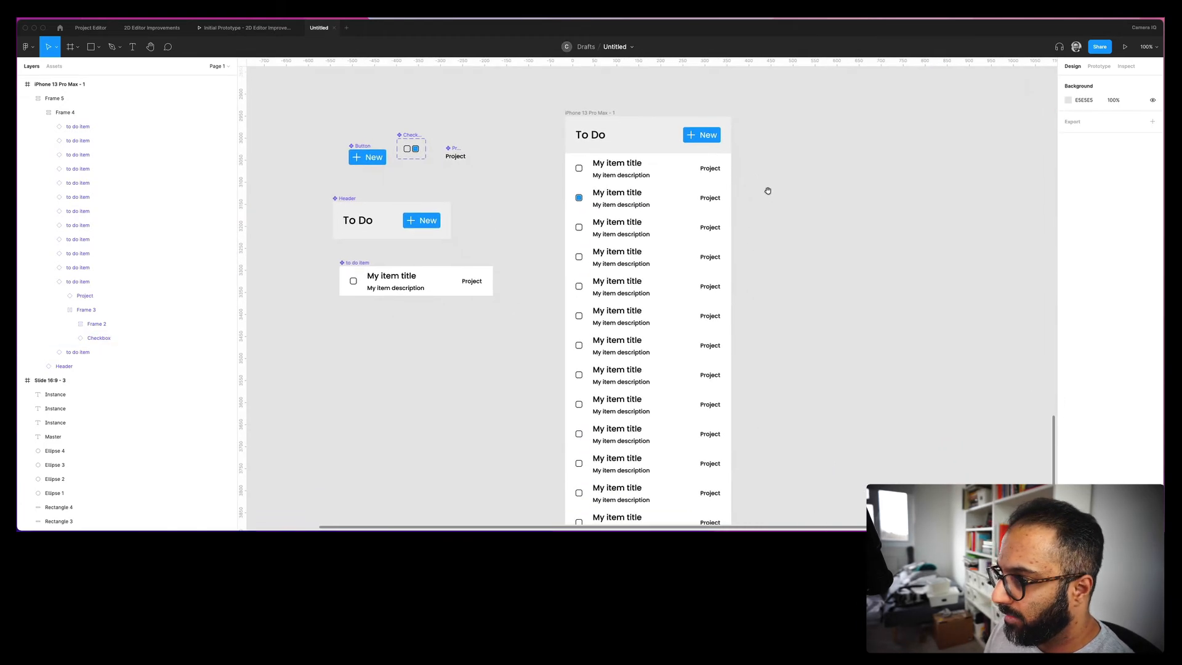
pyautogui.keyDown('super'); pyautogui.click(620, 195); pyautogui.keyUp('super')
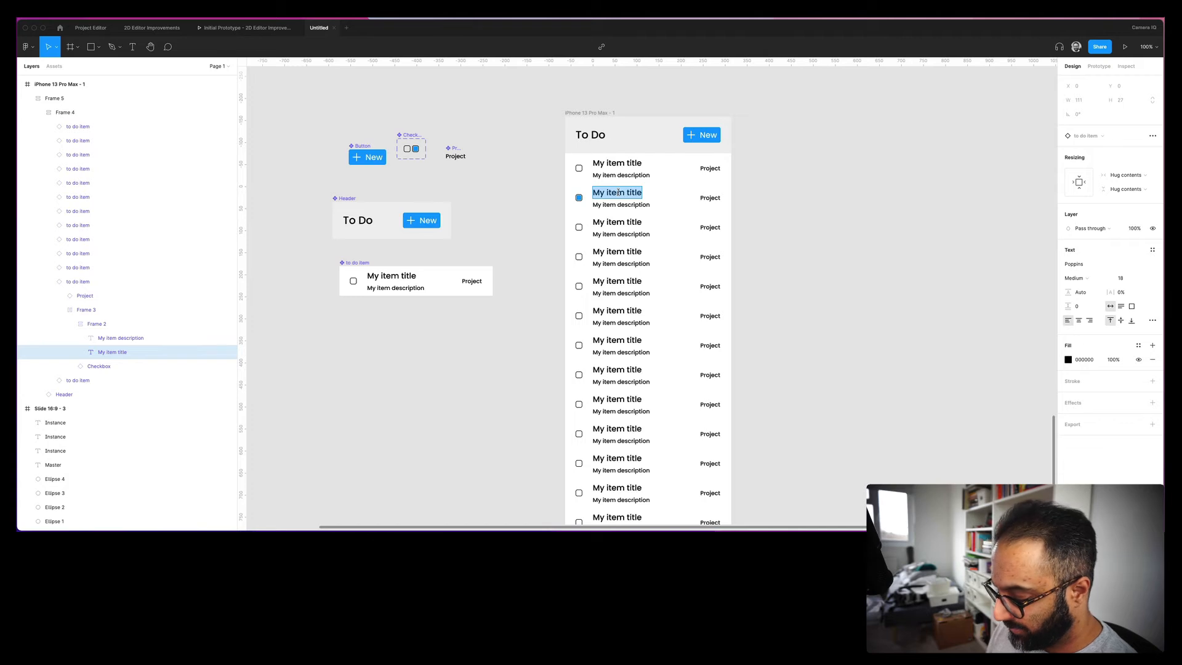
pyautogui.write('Record')
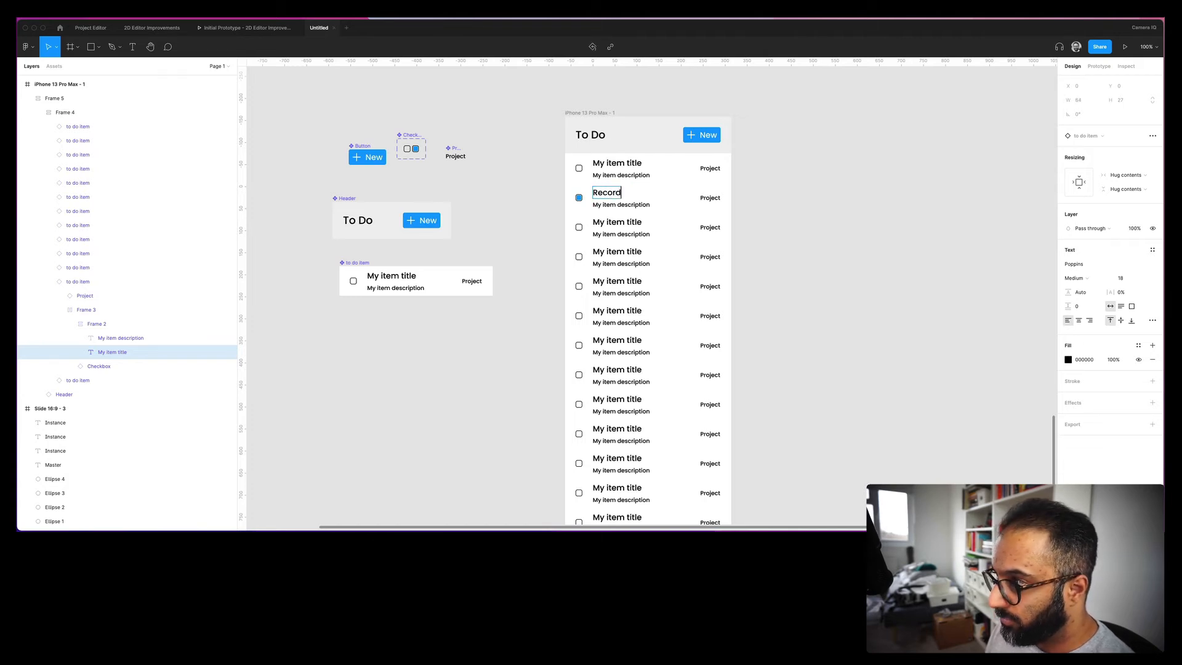
pyautogui.write(' Training')
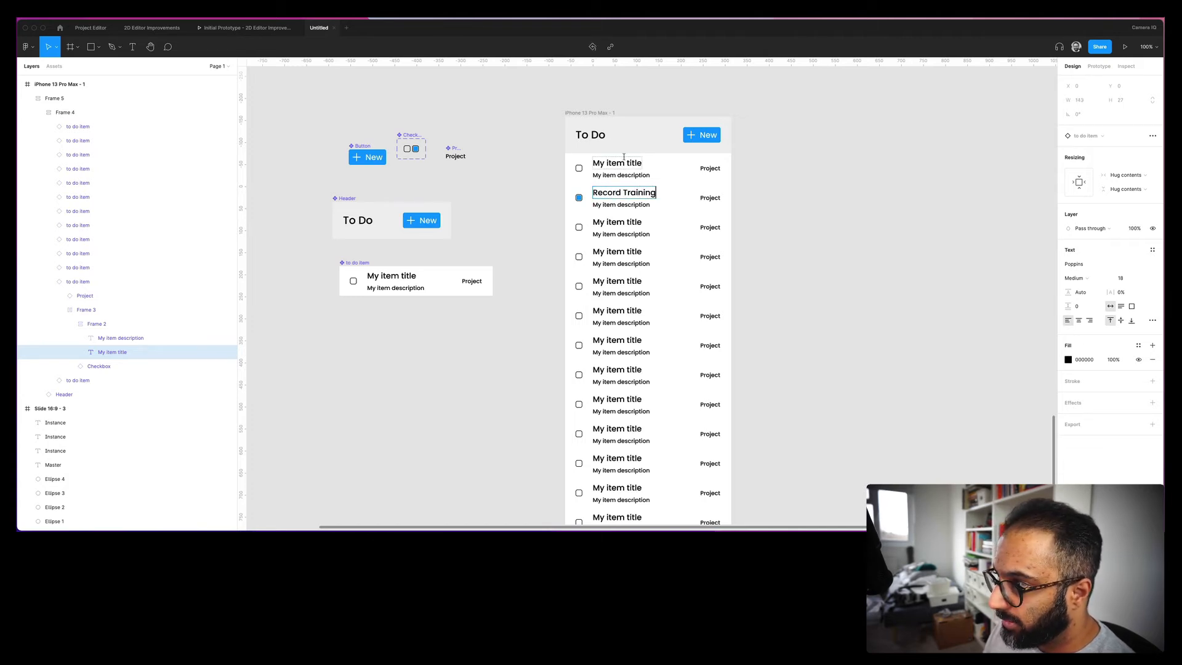
pyautogui.click(883, 239)
pyautogui.keyDown('super'); pyautogui.click(614, 203); pyautogui.keyUp('super')
pyautogui.doubleClick(611, 204)
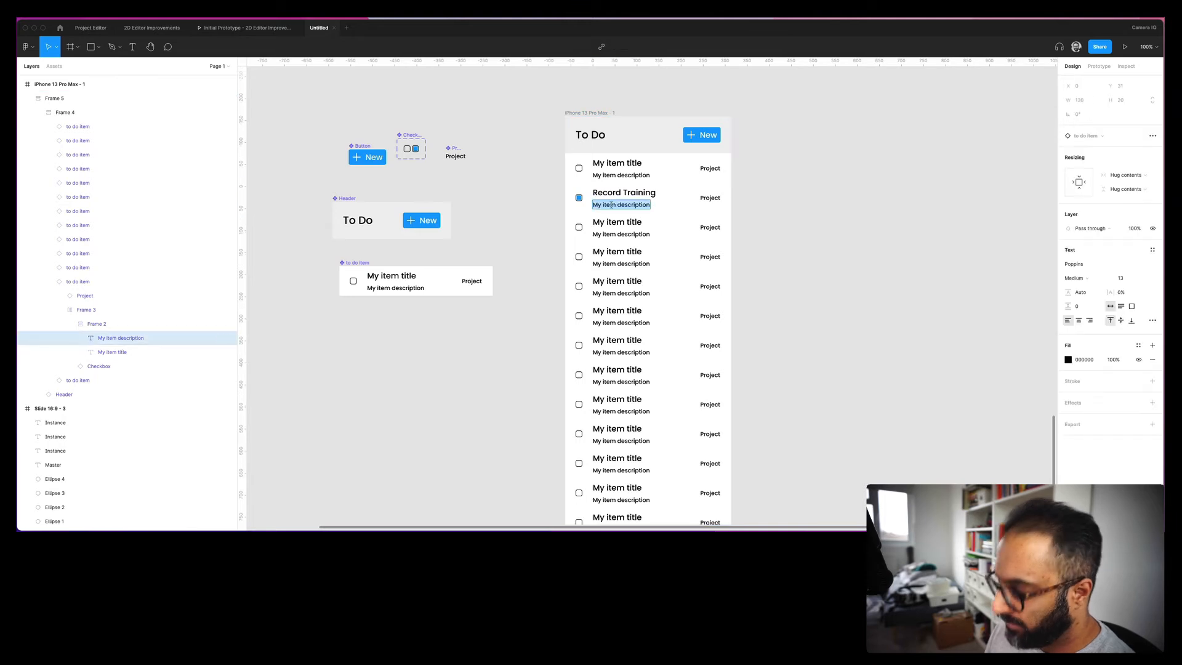
pyautogui.write('Do some')
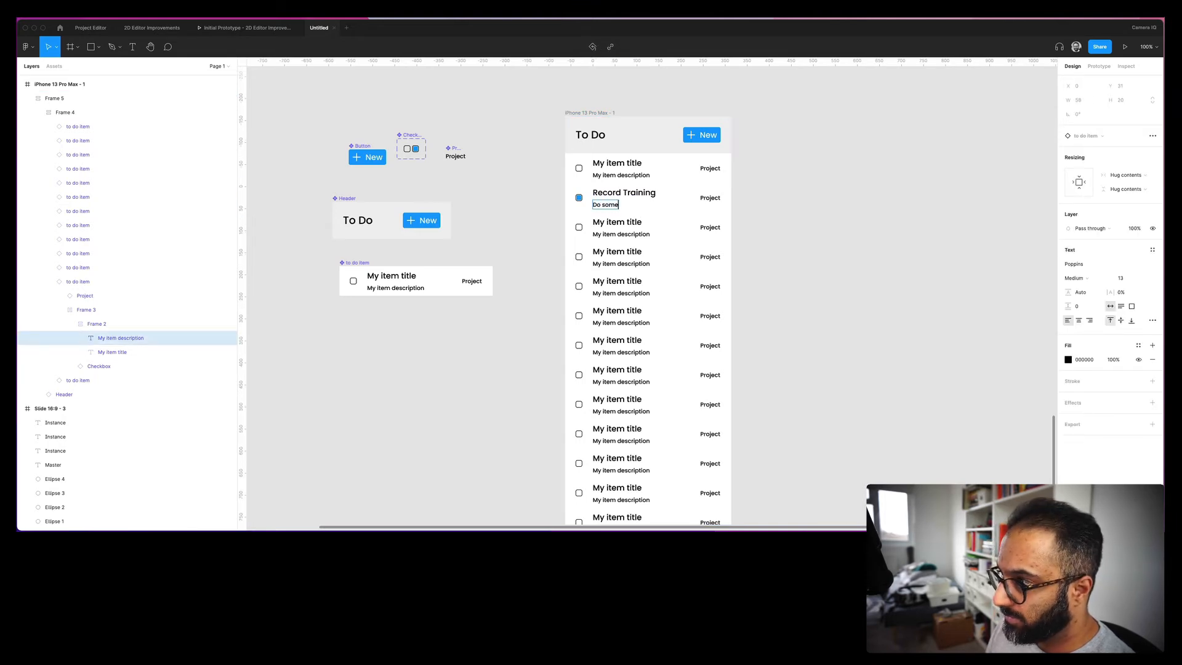
pyautogui.click(855, 246)
pyautogui.click(651, 200)
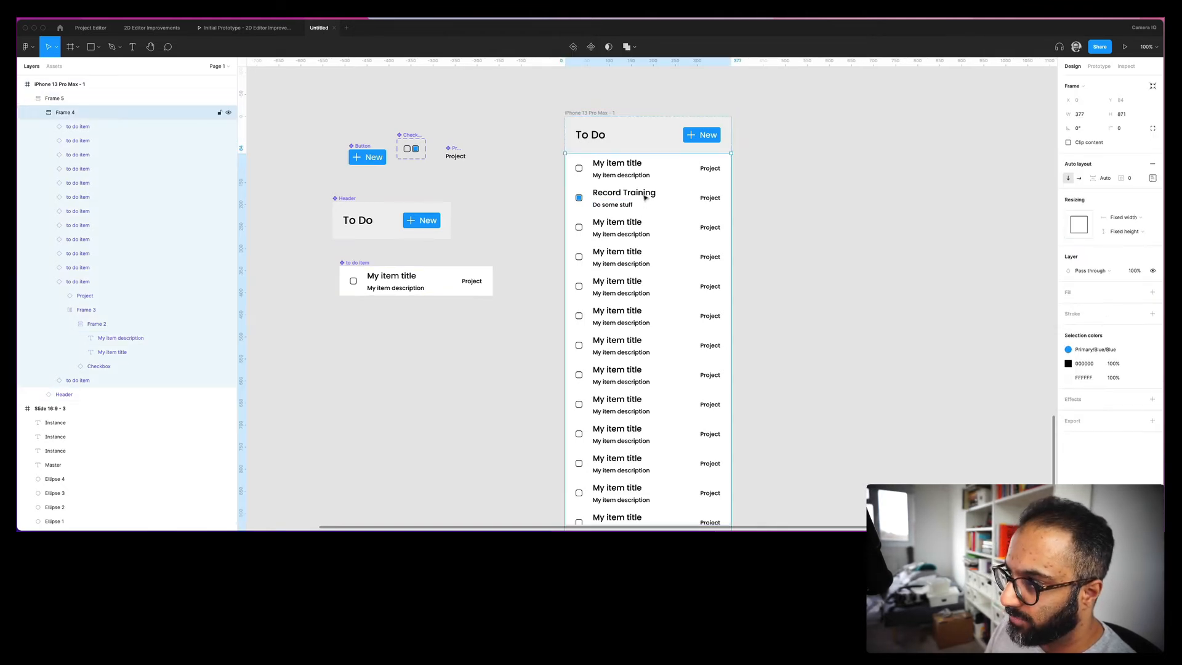
pyautogui.click(645, 197)
pyautogui.moveTo(646, 198); pyautogui.dragTo(629, 338)
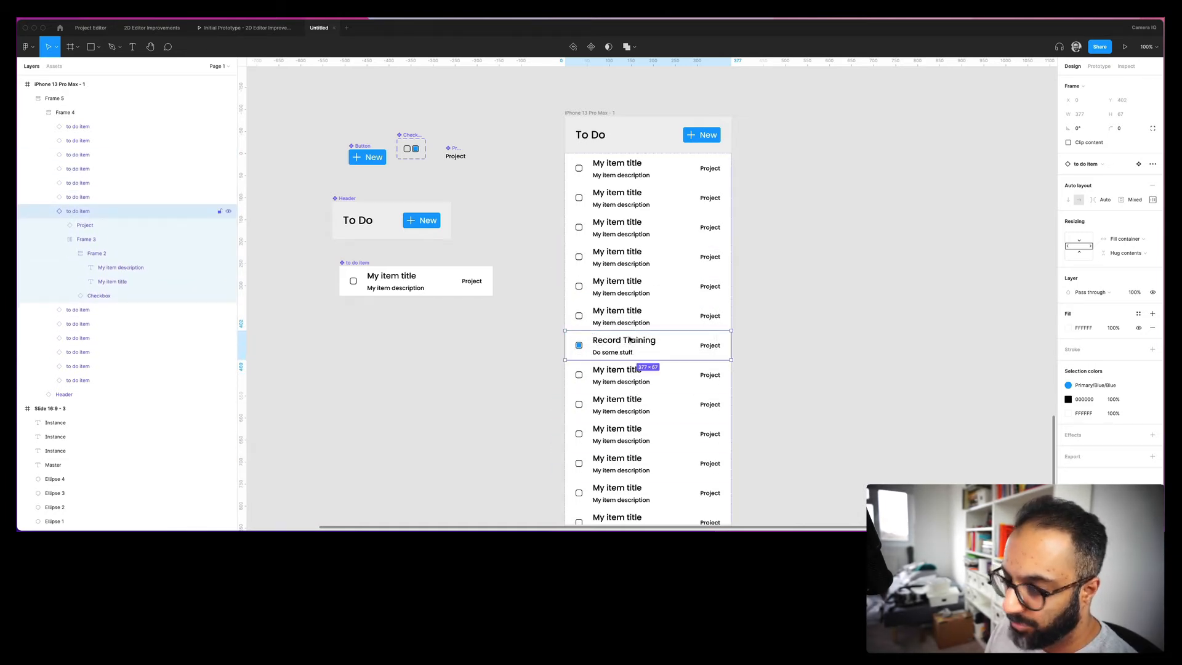
pyautogui.click(816, 351)
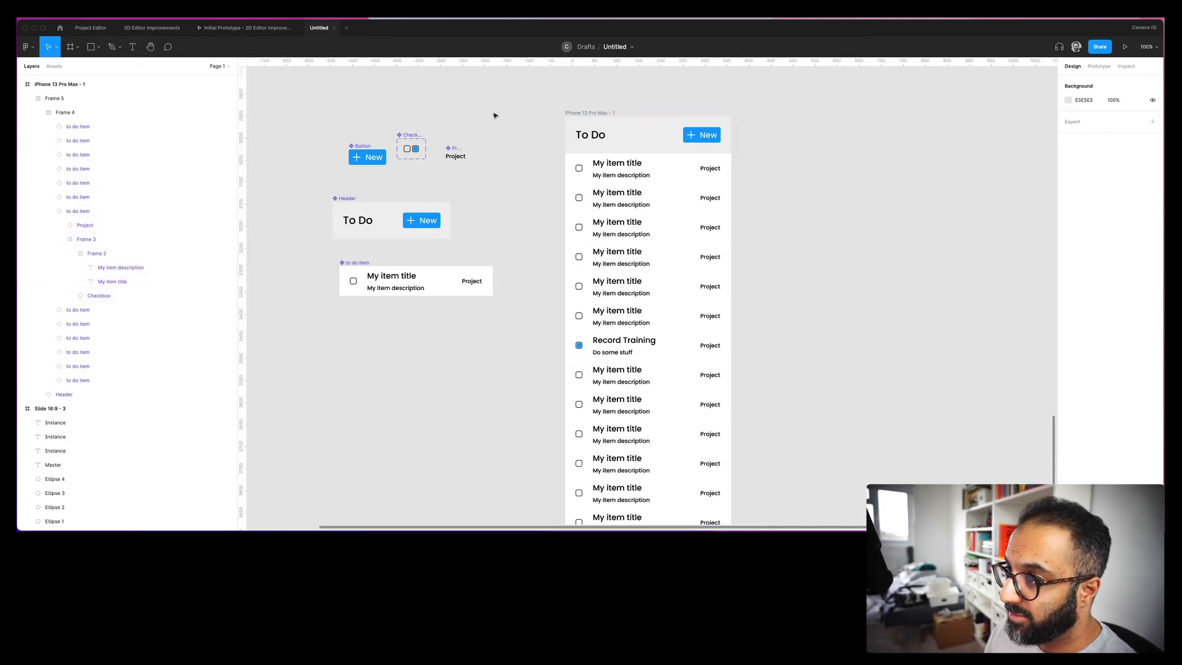
pyautogui.scroll(-1, 543, 259)
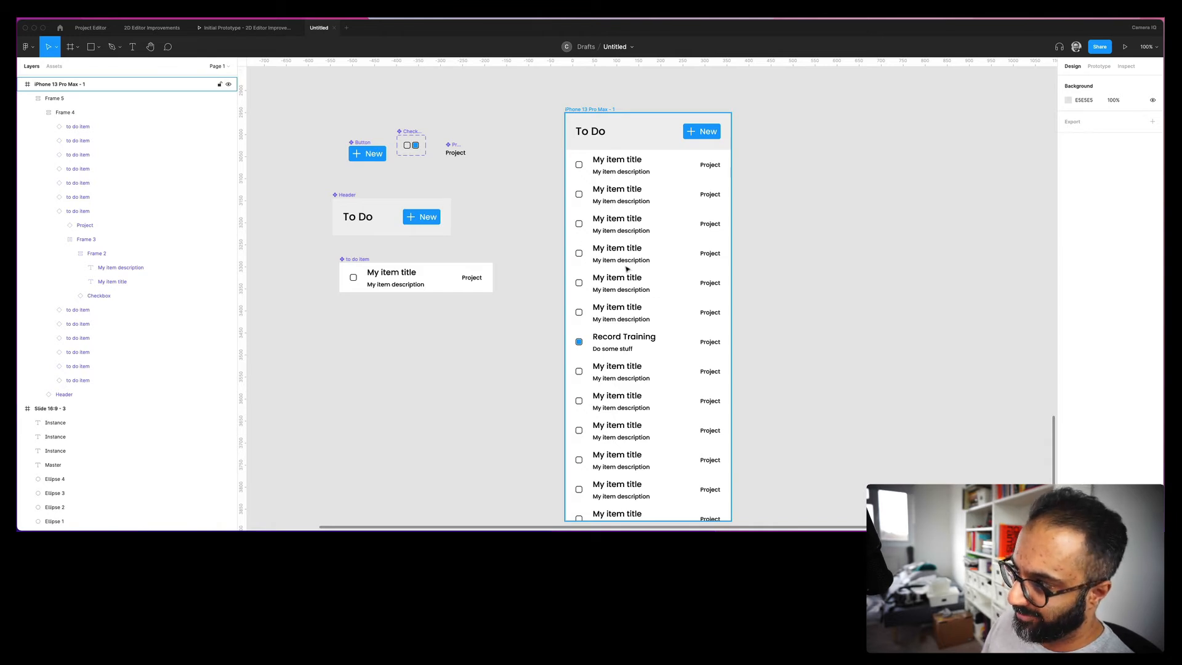
# - Make the to do item's description text grey
pyautogui.keyDown('super'); pyautogui.click(382, 285); pyautogui.keyUp('super')
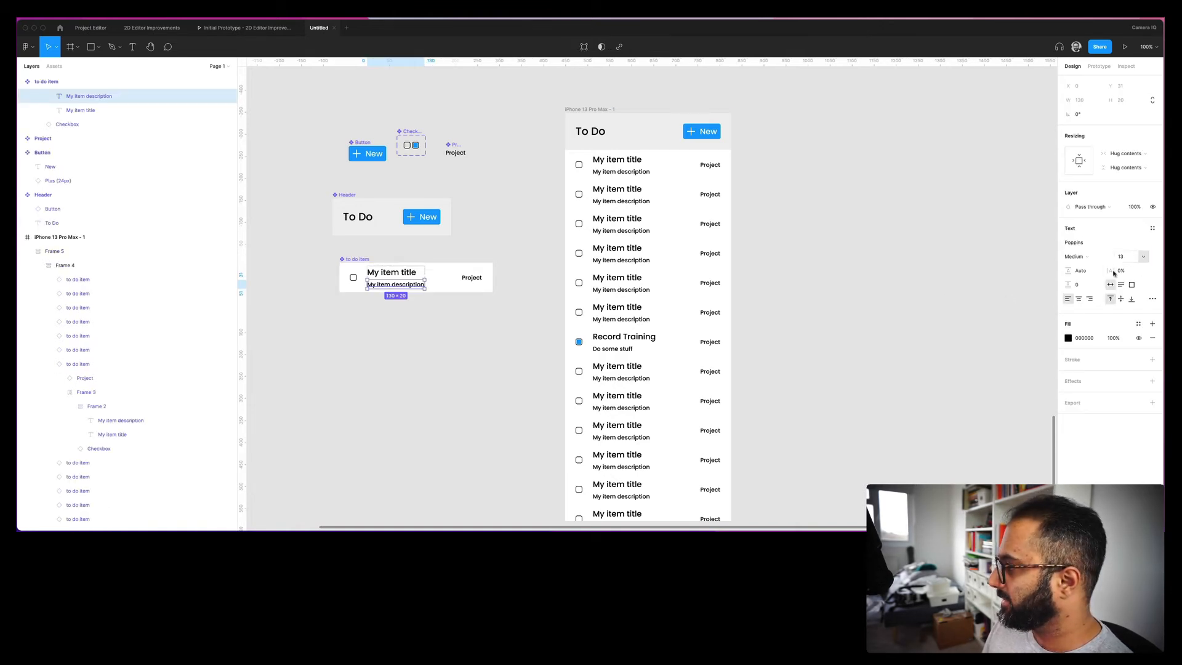
pyautogui.click(1068, 338)
pyautogui.click(954, 355)
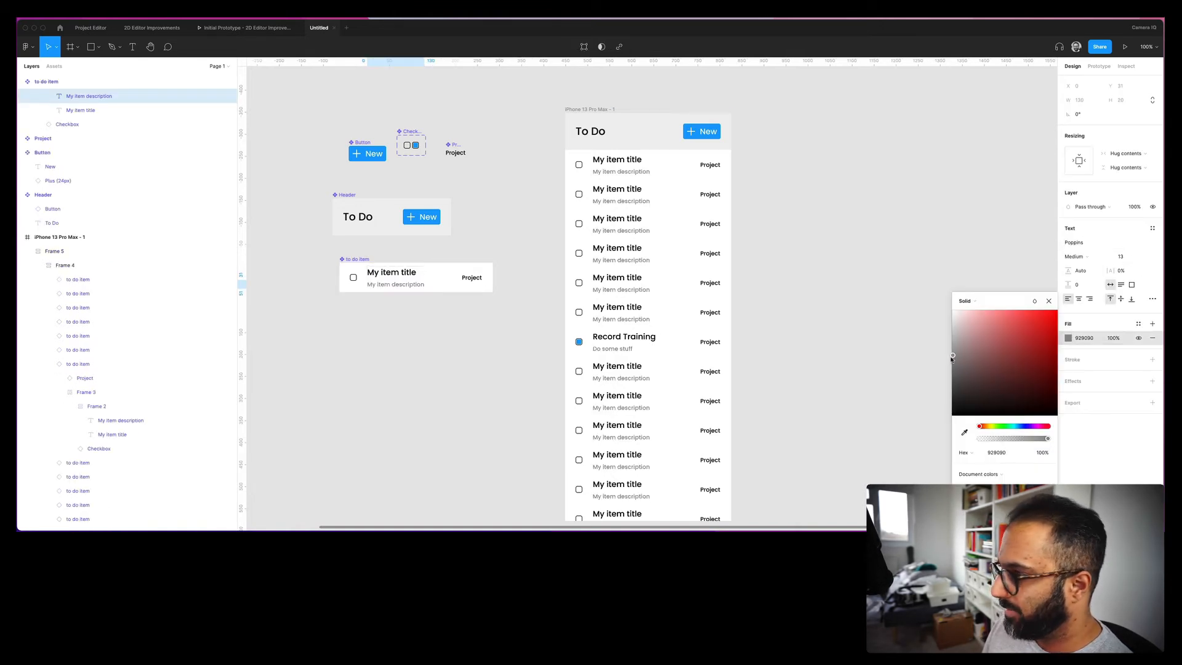
pyautogui.click(871, 309)
# - Set the to do item's top and bottom padding, trying 12 and then 16
pyautogui.click(348, 261)
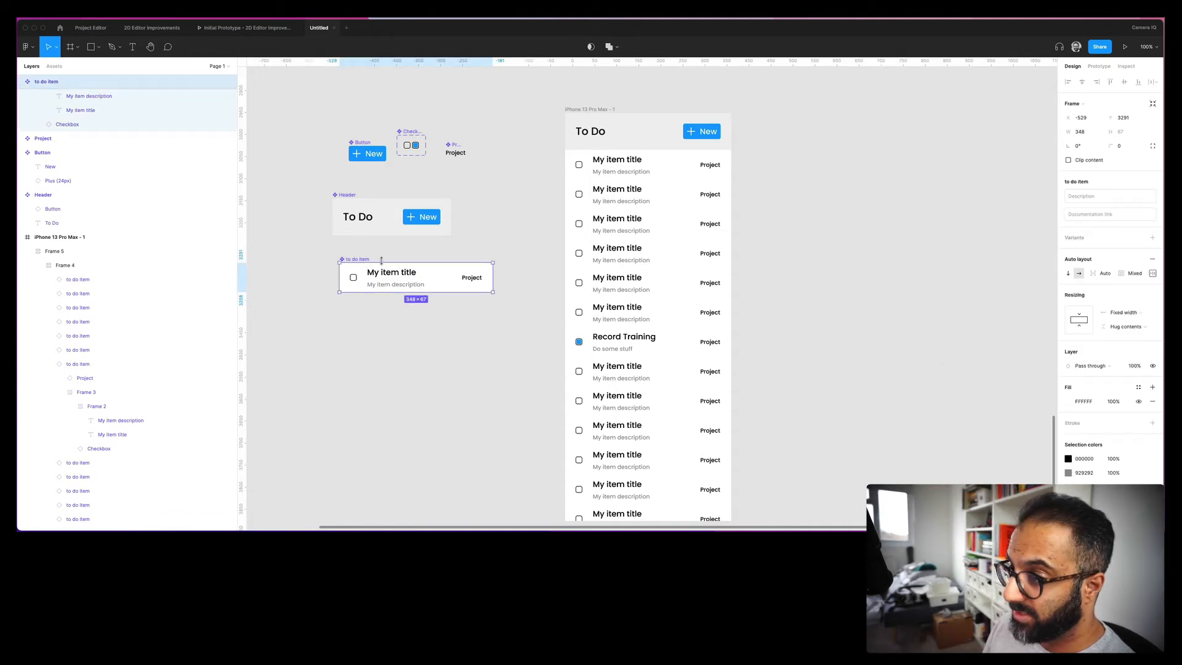
pyautogui.click(1153, 275)
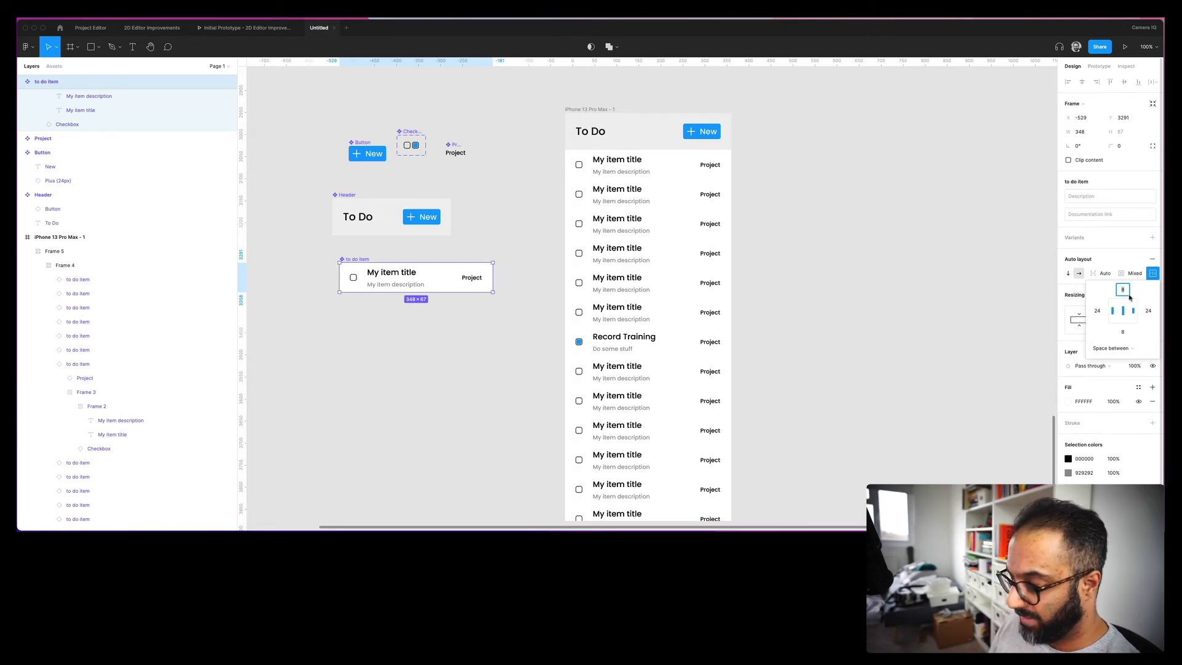
pyautogui.press('Tab')
pyautogui.write('12')
pyautogui.press('Tab')
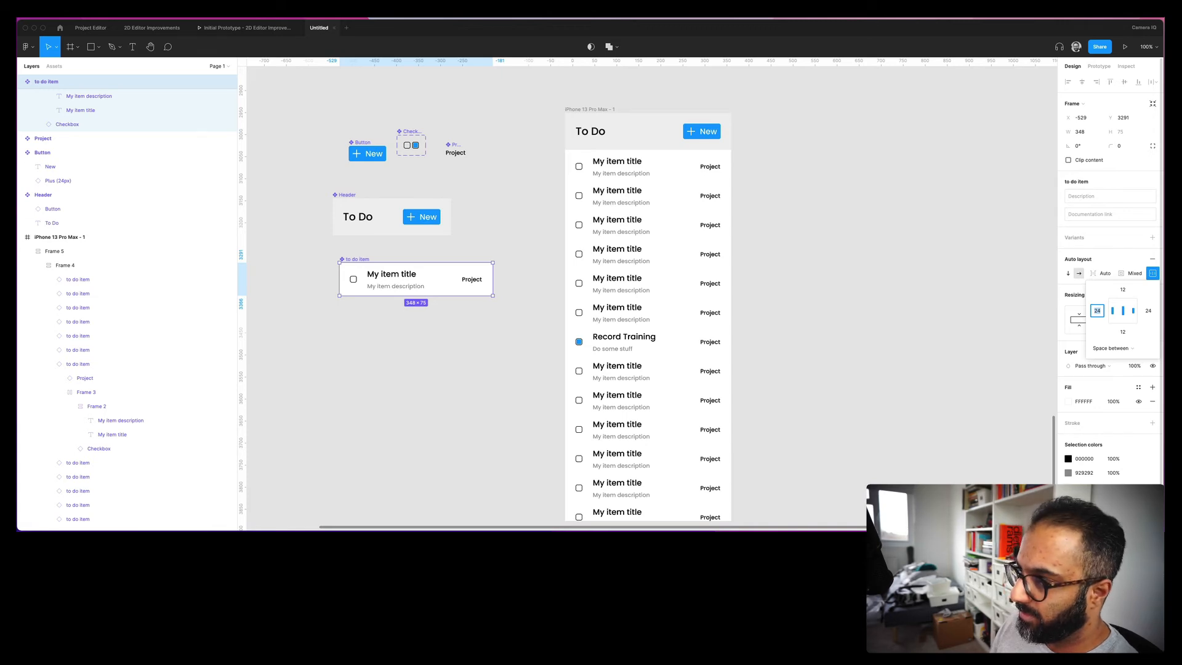
pyautogui.click(1123, 289)
pyautogui.write('16')
pyautogui.press('Tab')
pyautogui.press('Tab')
pyautogui.write('16')
pyautogui.press('Tab')
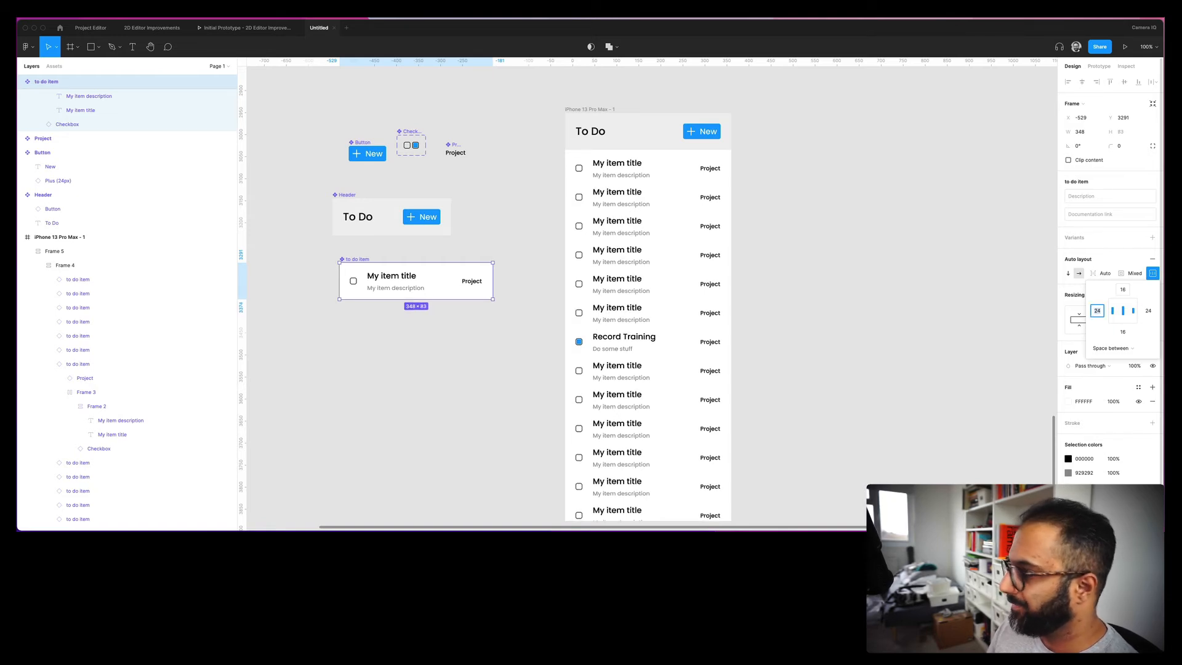
# - Set the spacing of the frame holding the list rows to Packed
pyautogui.click(619, 303)
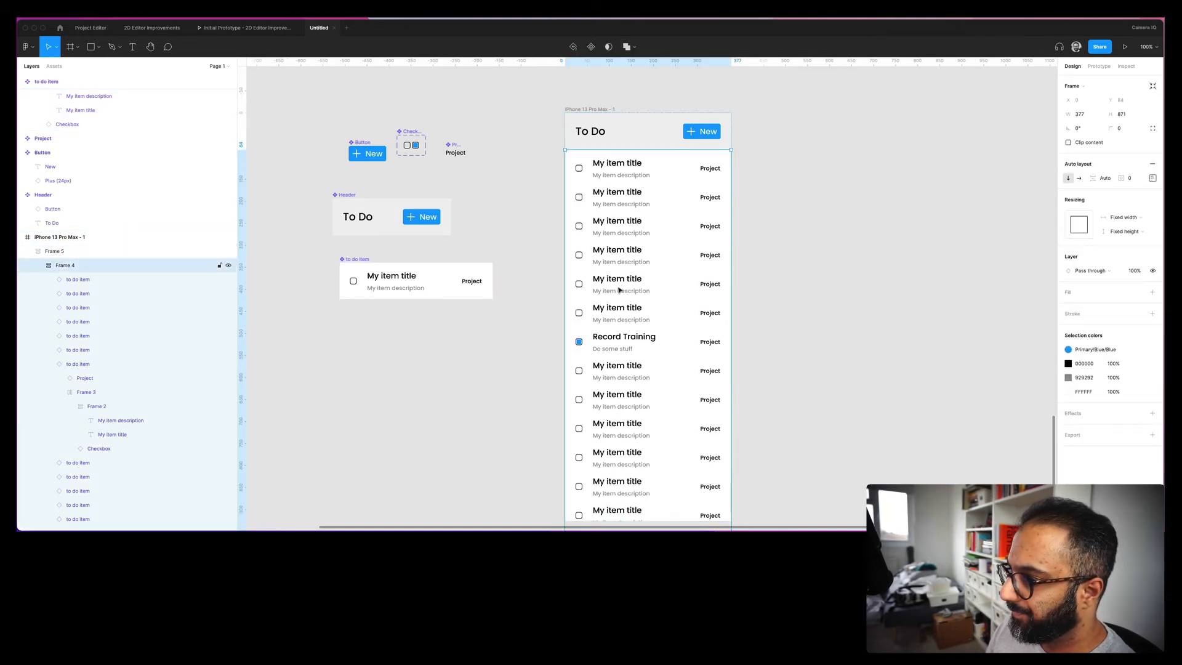
pyautogui.click(618, 289)
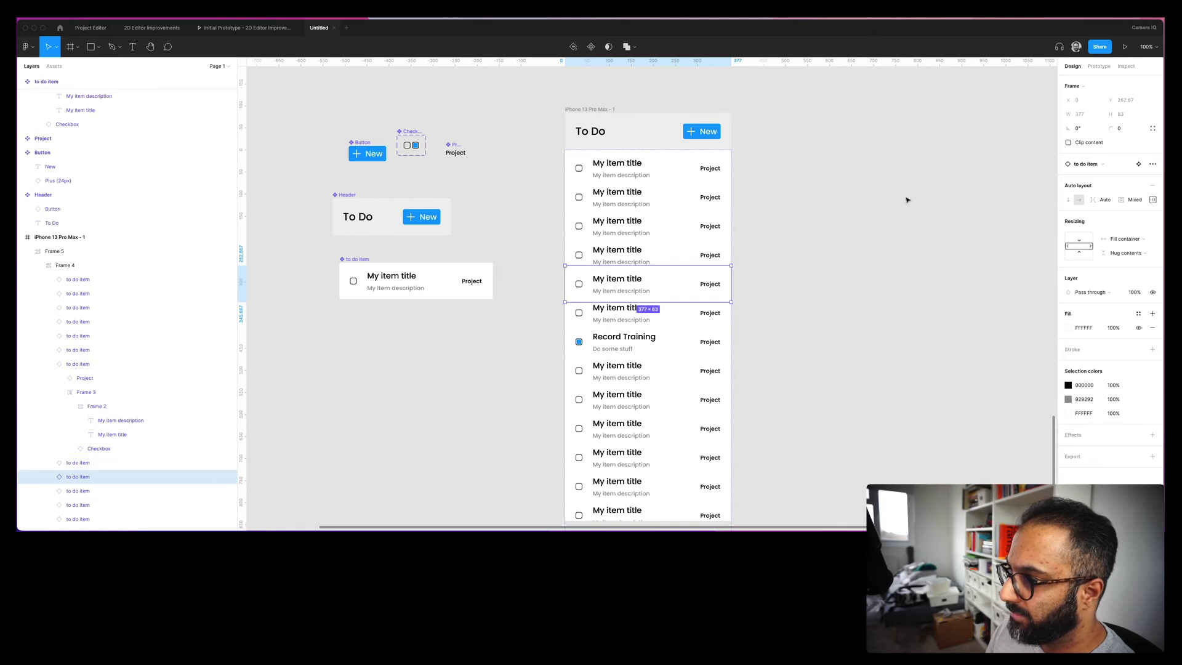
pyautogui.press('Escape')
pyautogui.press('Escape')
pyautogui.click(613, 206)
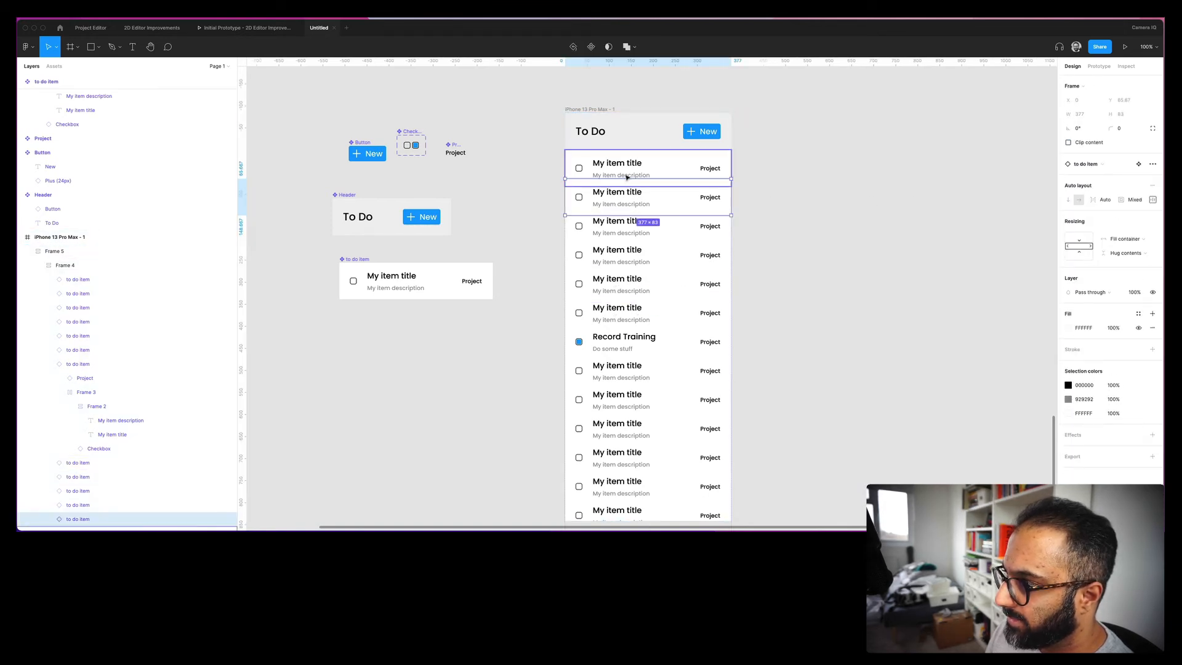
pyautogui.click(626, 177)
pyautogui.click(791, 206)
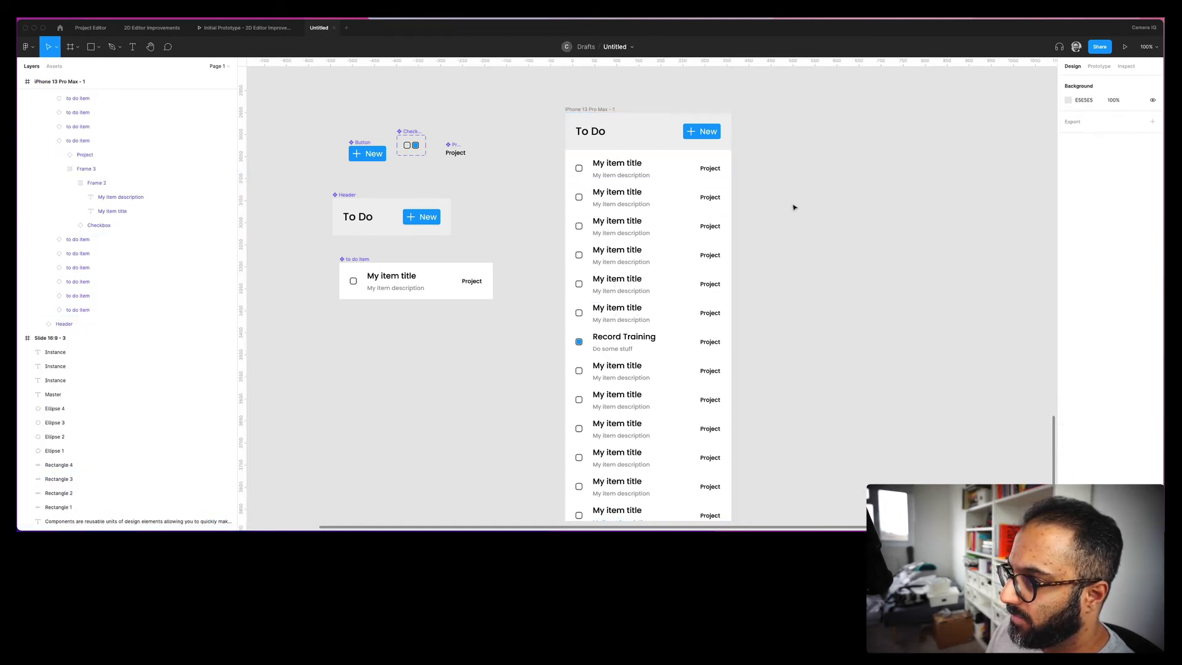
pyautogui.click(641, 208)
pyautogui.click(641, 207)
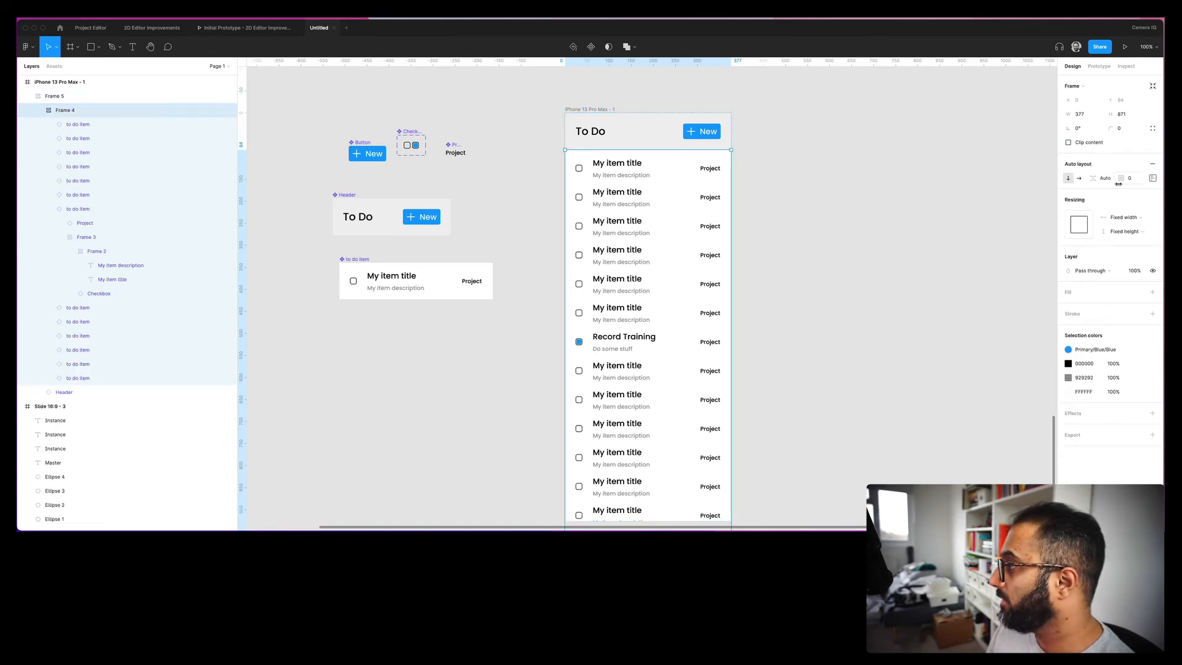
pyautogui.click(1152, 179)
pyautogui.click(1116, 254)
pyautogui.click(1116, 240)
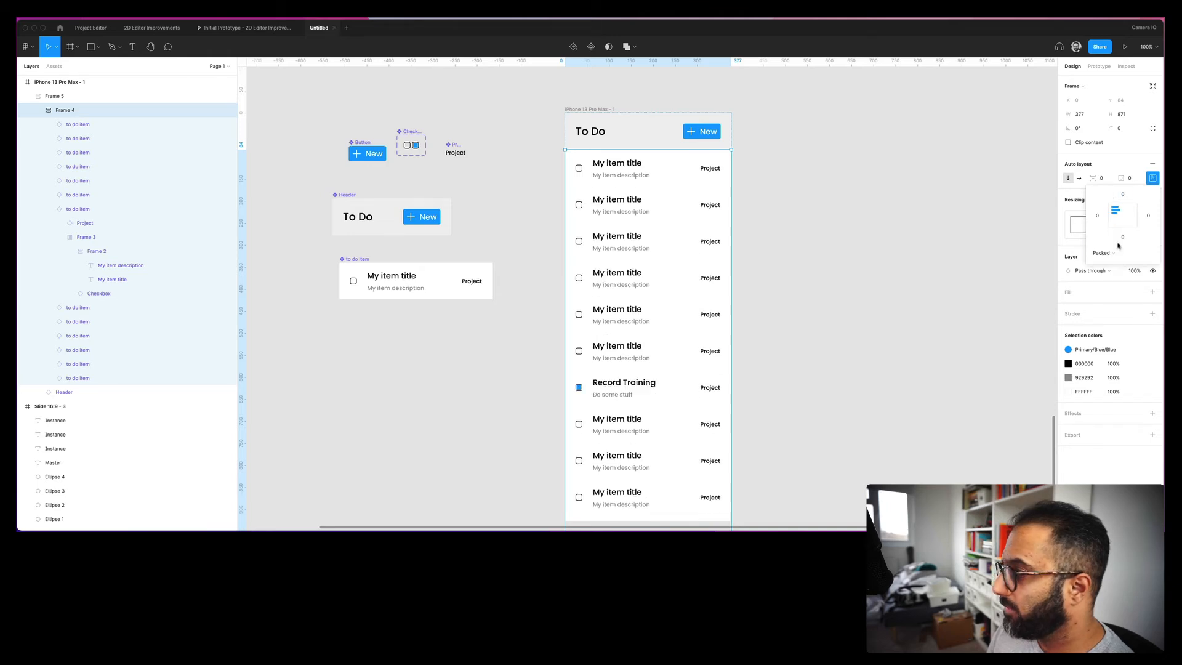
pyautogui.click(940, 303)
# - Reset the to do item component's top and bottom padding to 12
pyautogui.click(448, 282)
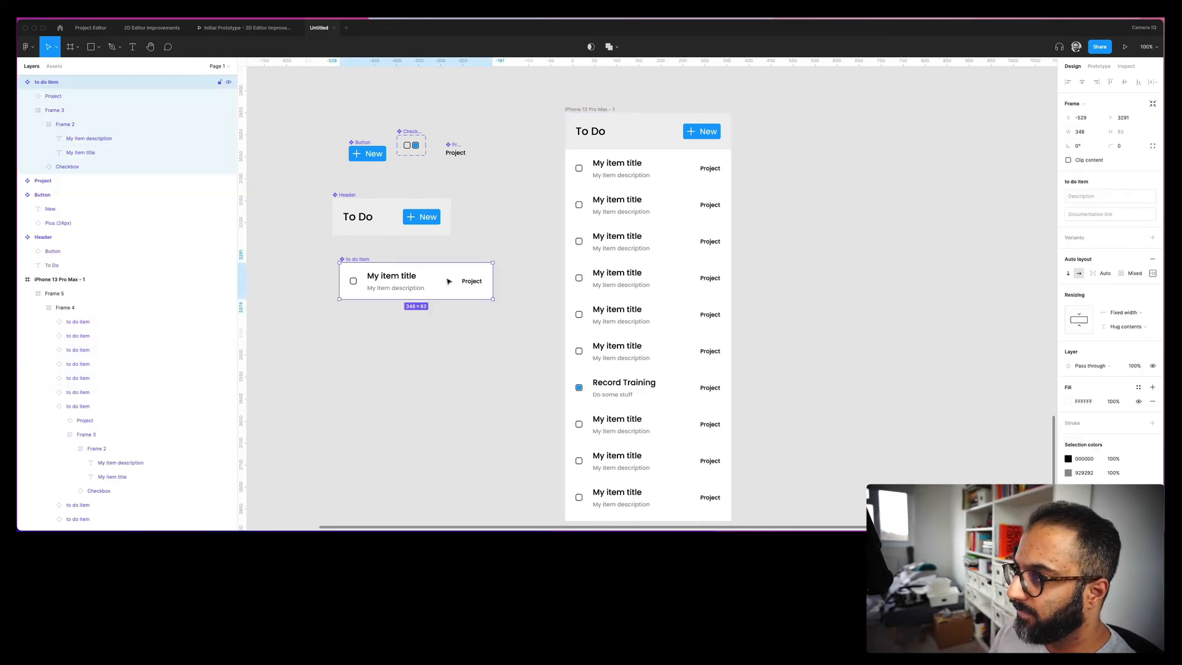
pyautogui.click(1149, 273)
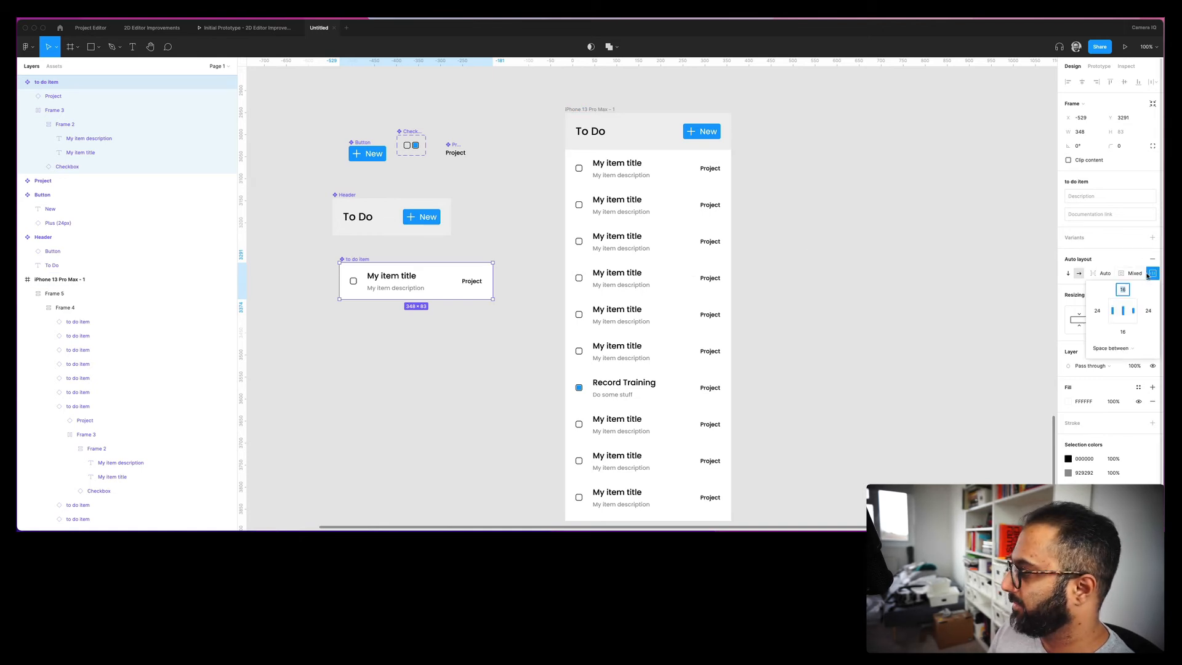
pyautogui.write('12')
pyautogui.press('Tab')
pyautogui.press('Tab')
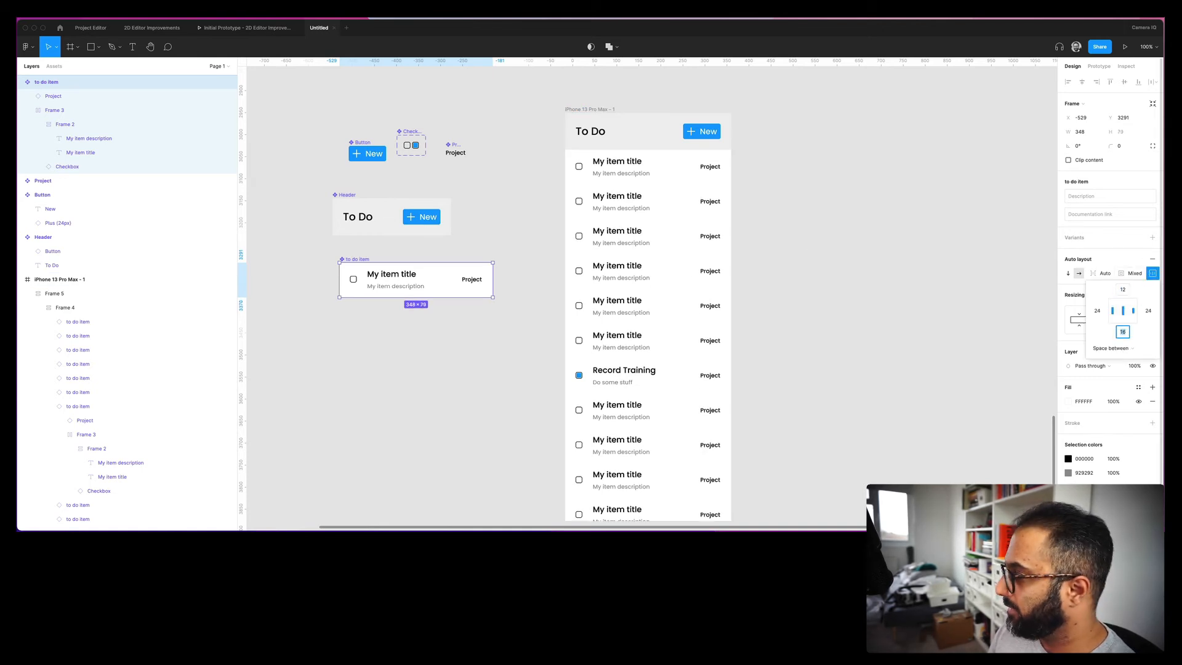
pyautogui.write('12')
pyautogui.press('Return')
pyautogui.click(896, 307)
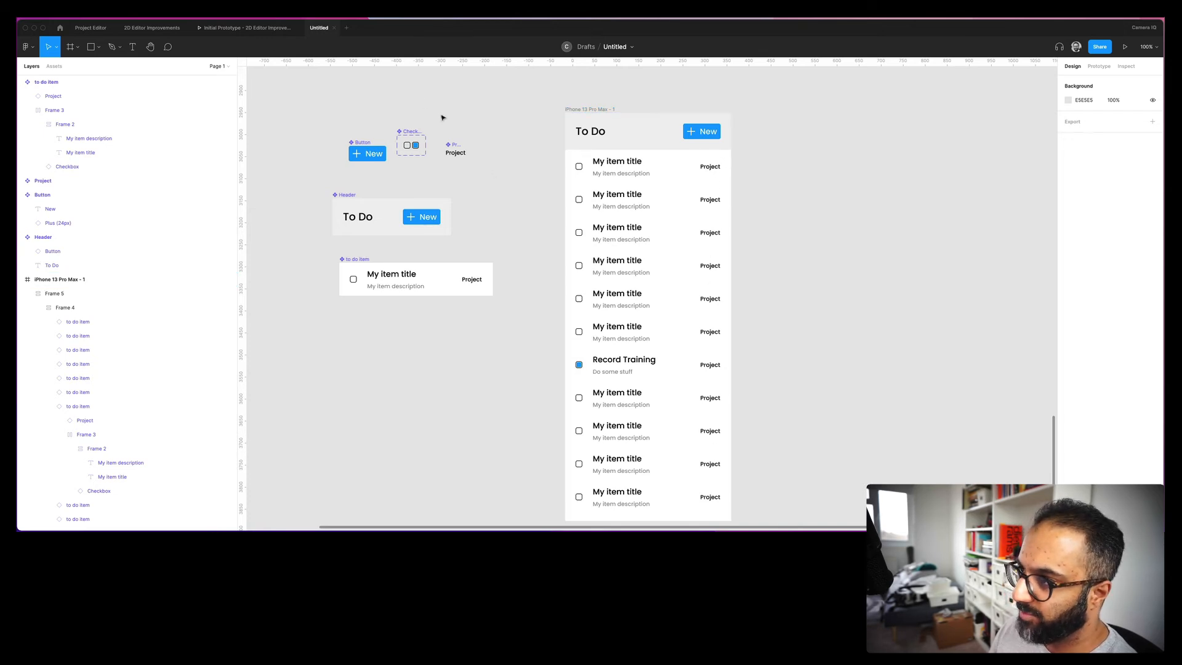
# - Duplicate the Project tag below the original, delete extra copies, and detach the copy
pyautogui.scroll(6, 450, 141)
pyautogui.moveTo(442, 189); pyautogui.dragTo(481, 182)
pyautogui.press('super+d')
pyautogui.press('super+d')
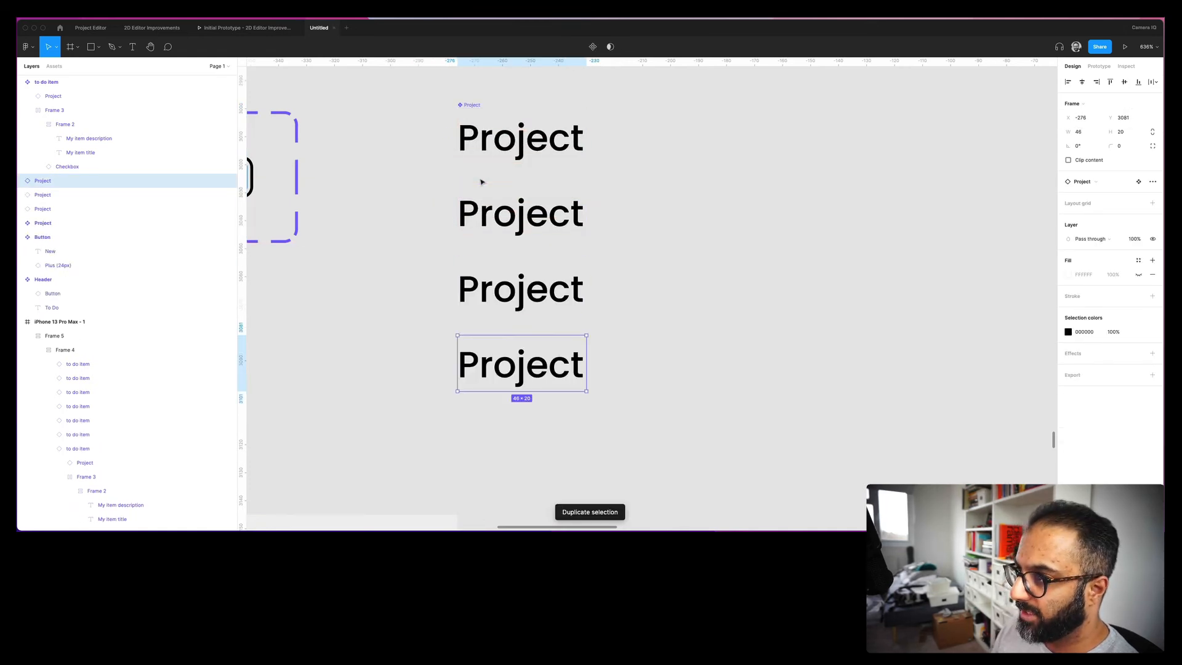
pyautogui.moveTo(618, 400); pyautogui.dragTo(462, 250)
pyautogui.press('Delete')
pyautogui.click(512, 195)
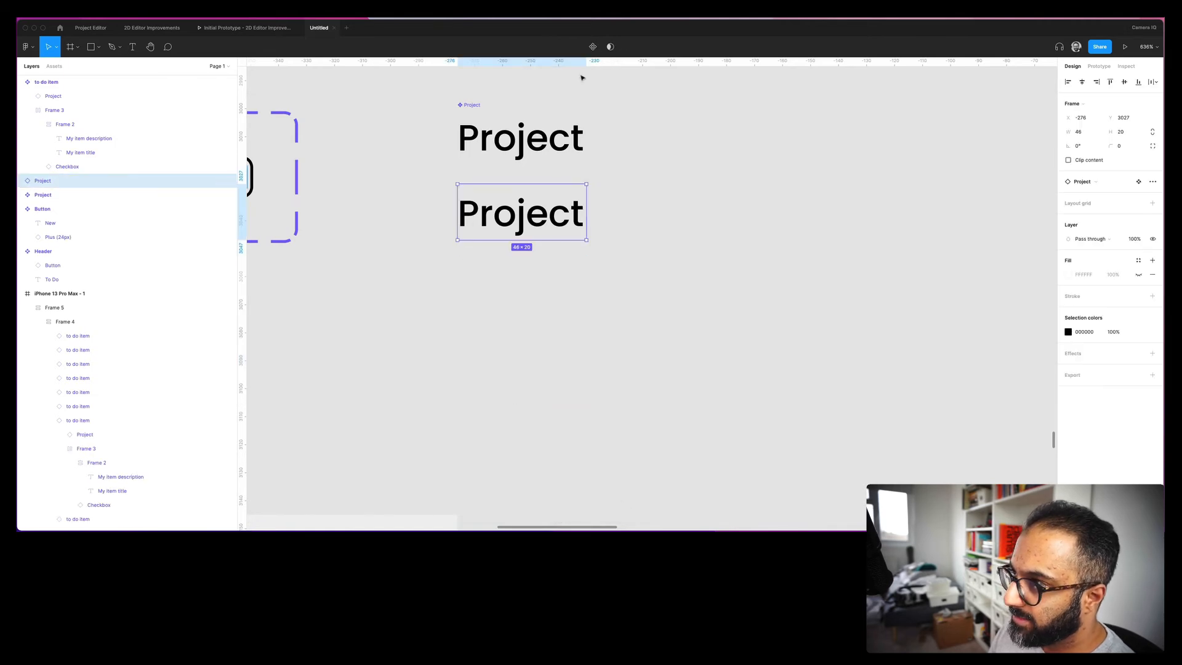
pyautogui.rightClick(487, 216)
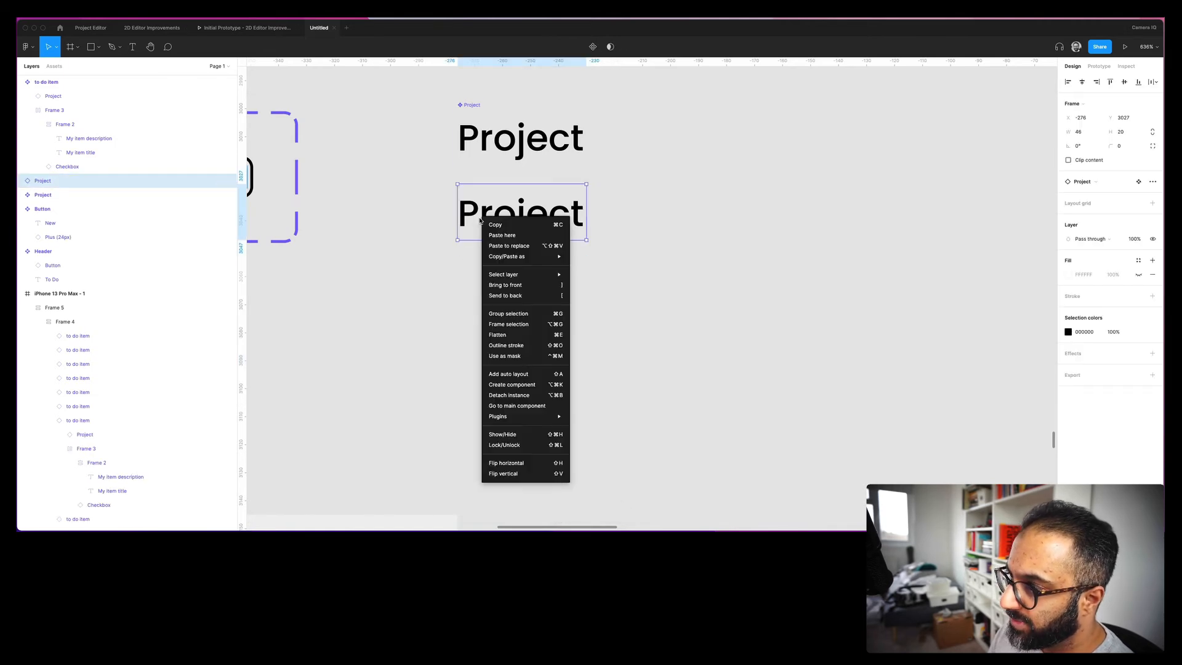
pyautogui.click(516, 394)
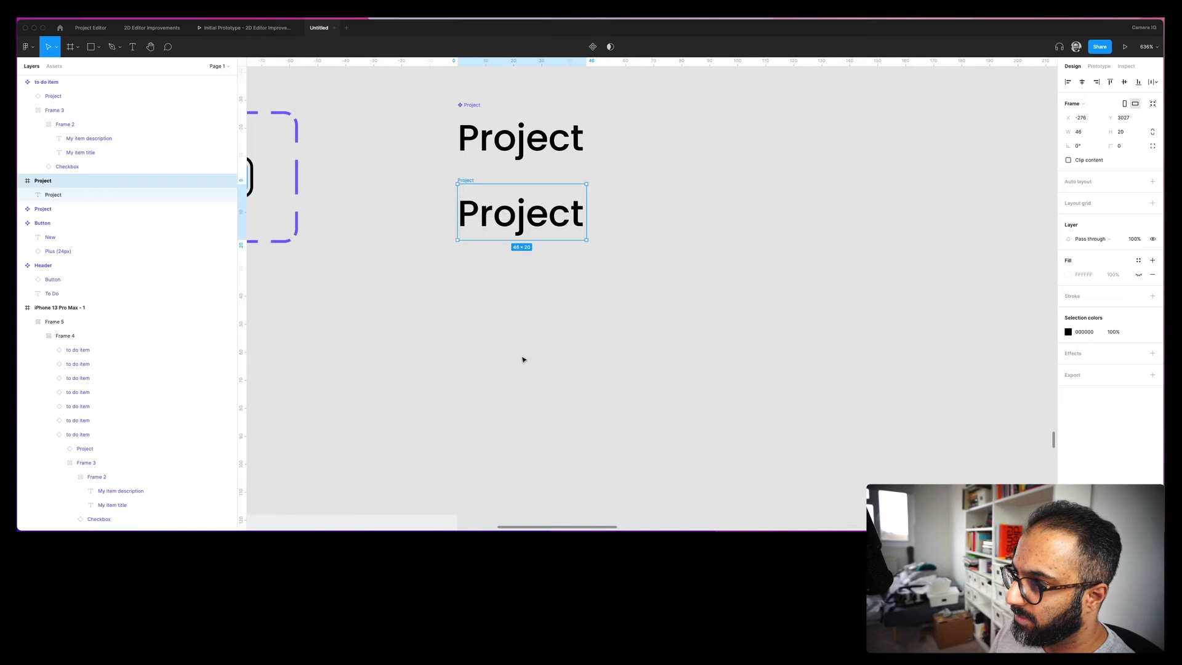
# - Colour the copy's Project text with the Accent/Yellow/Yellow style and select both tags
pyautogui.doubleClick(545, 223)
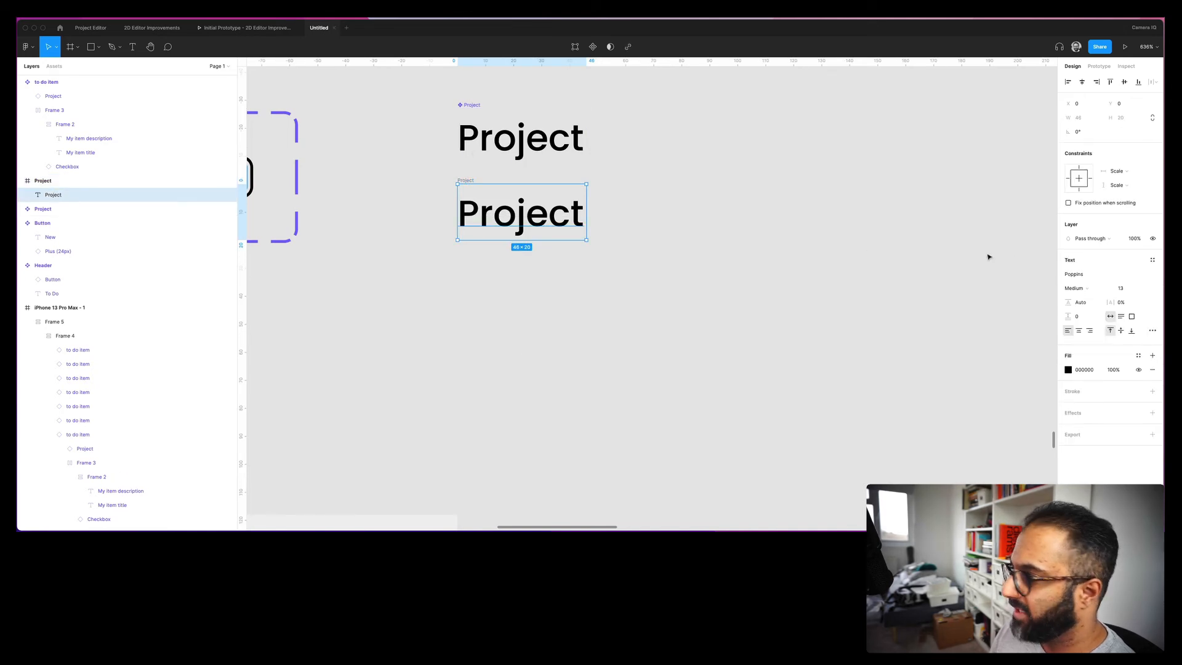
pyautogui.click(1138, 355)
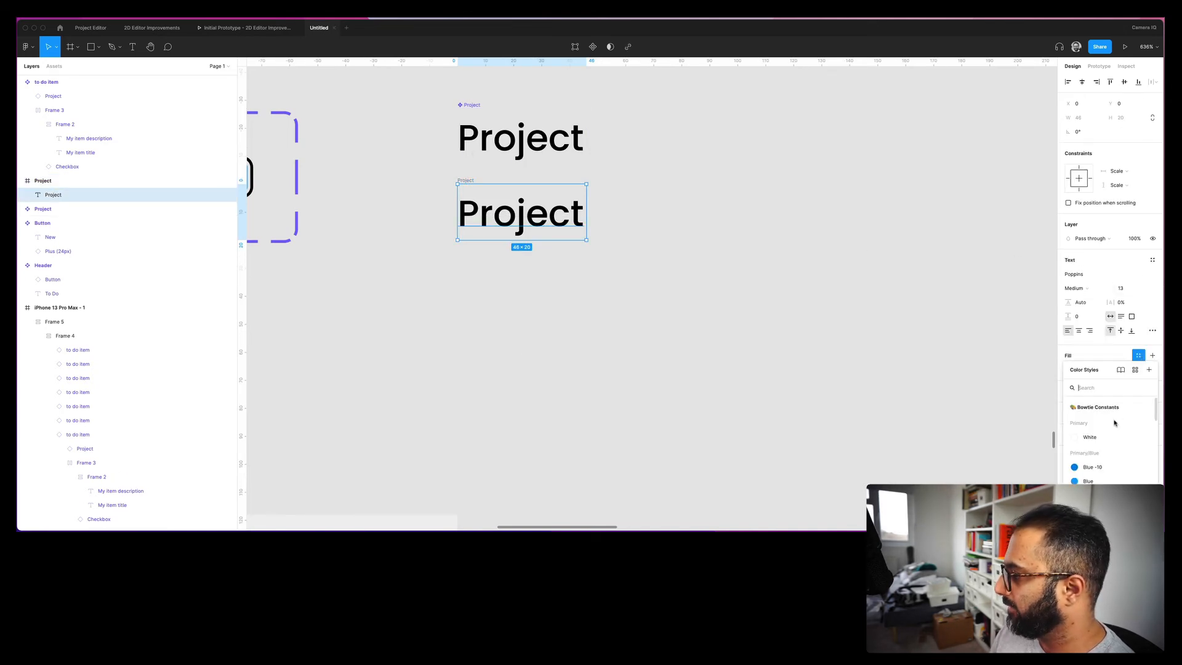
pyautogui.scroll(-3, 1115, 423)
pyautogui.scroll(-2, 1115, 422)
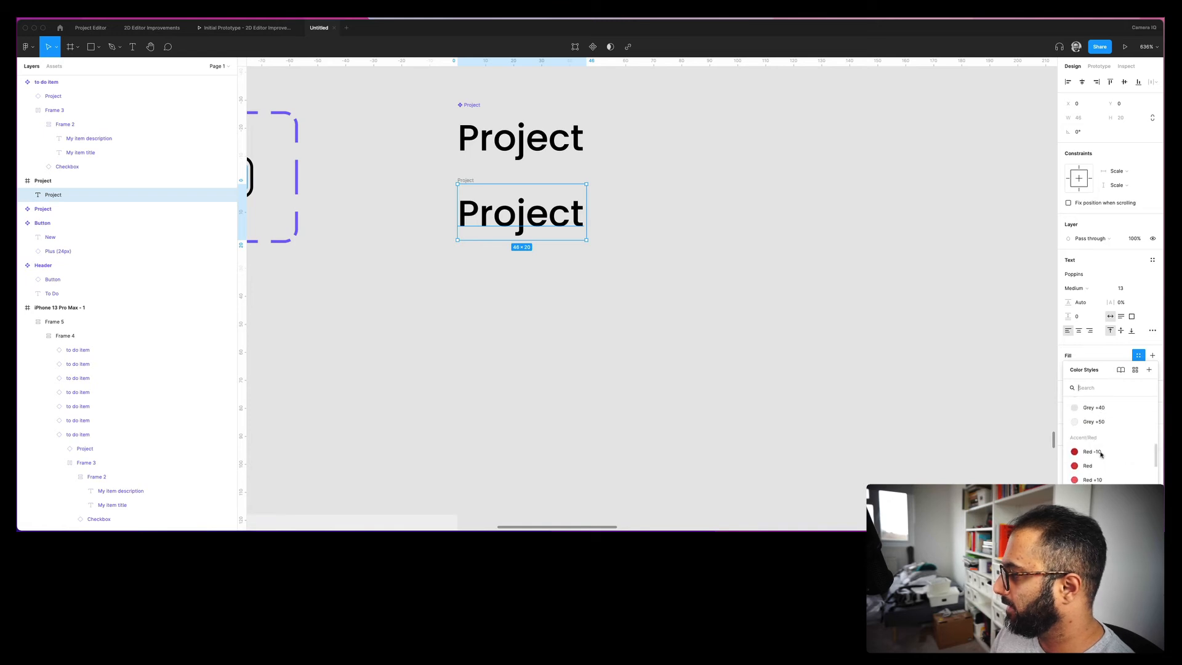
pyautogui.click(1092, 510)
pyautogui.click(581, 327)
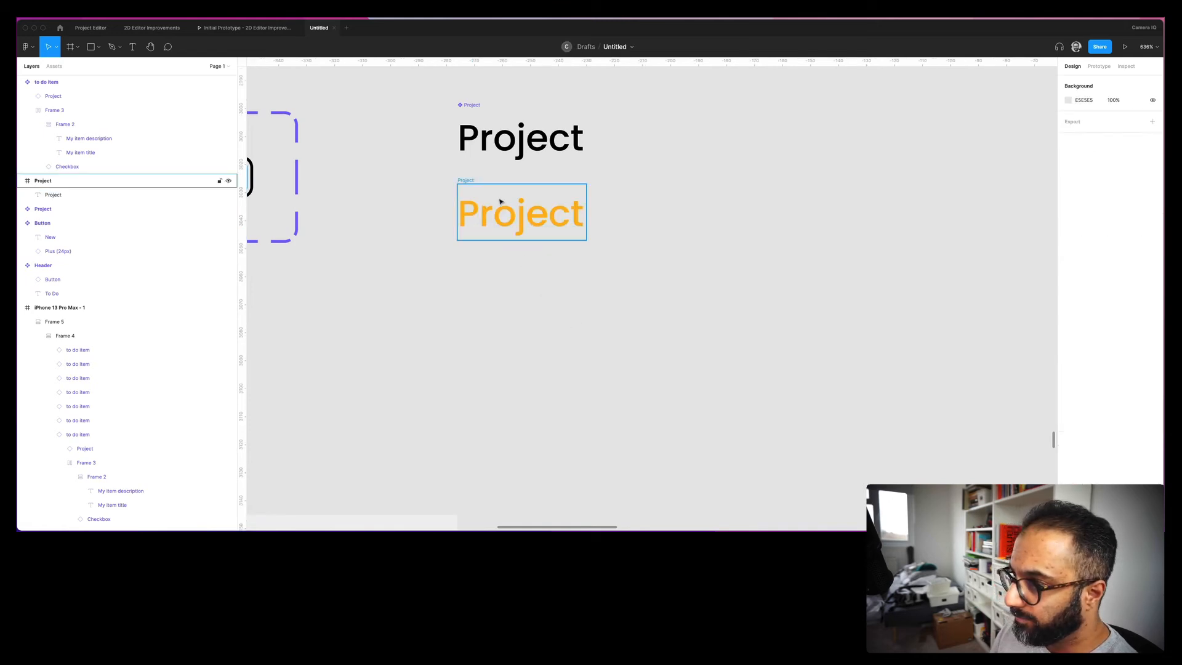
pyautogui.click(505, 213)
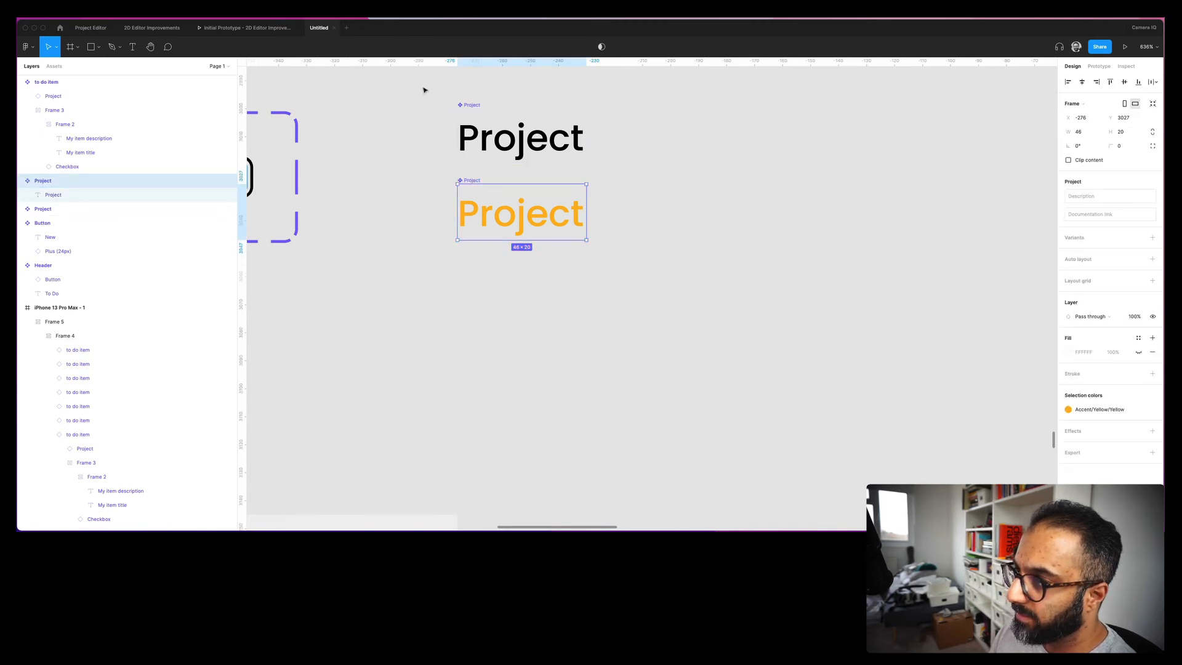
pyautogui.moveTo(424, 90); pyautogui.dragTo(682, 305)
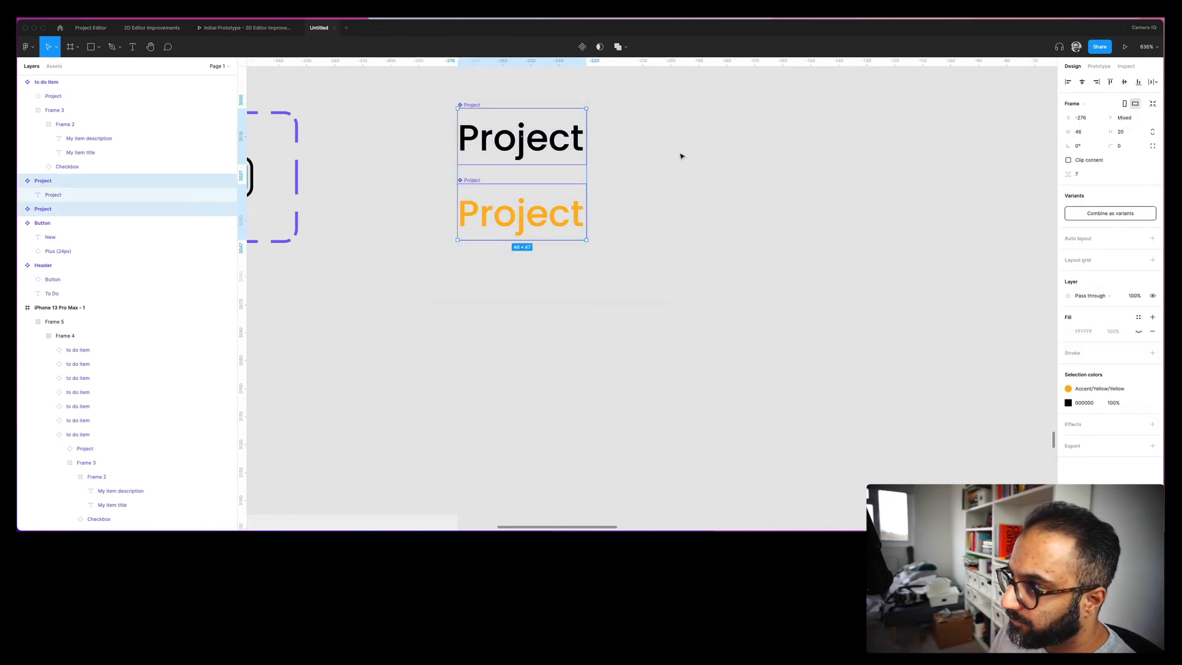
# - Combine the black and yellow Project tags as variants and name the set 'Project Card'
pyautogui.click(1135, 215)
pyautogui.scroll(2, 677, 231)
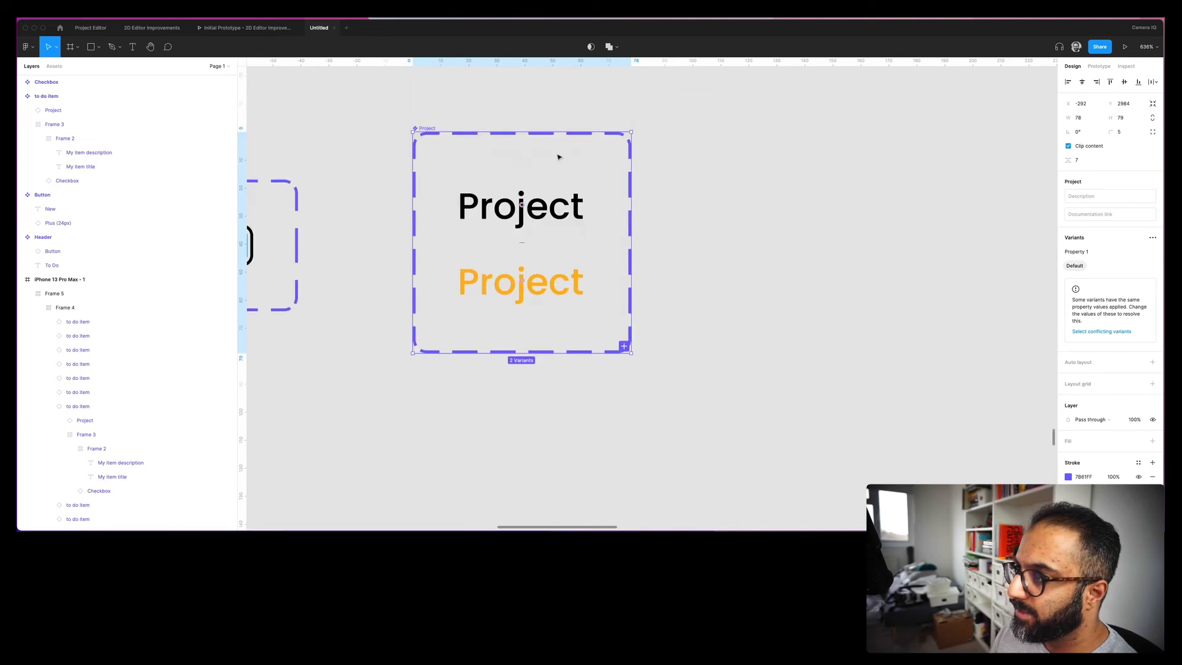
pyautogui.doubleClick(423, 128)
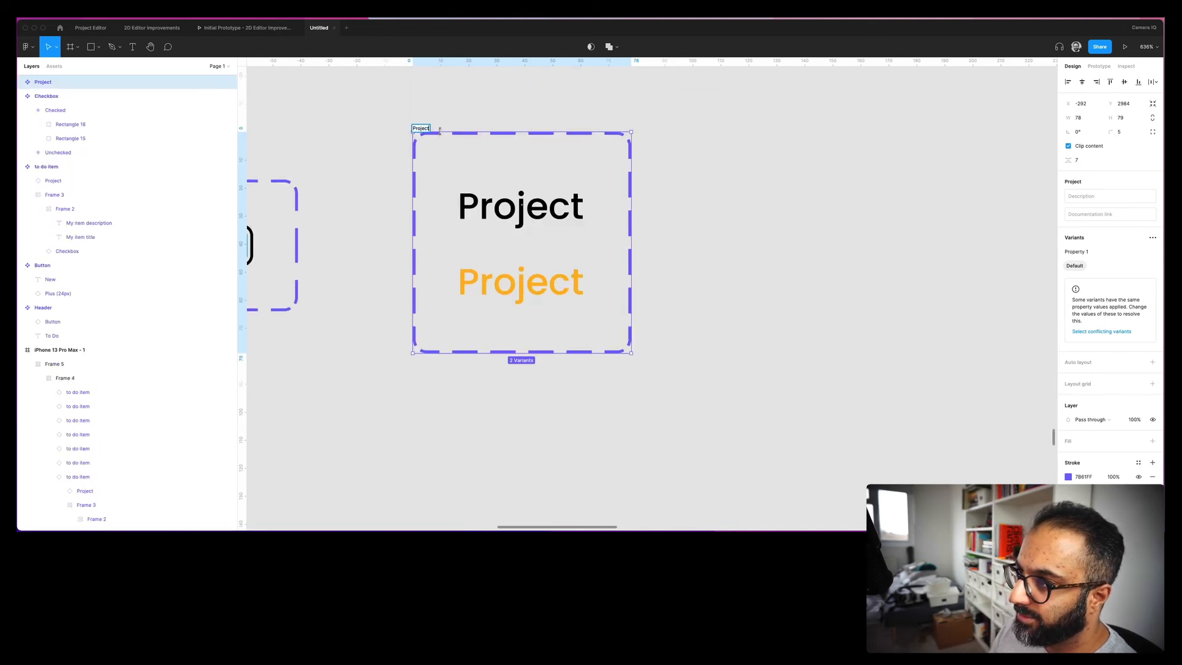
pyautogui.write('Card')
pyautogui.press('Return')
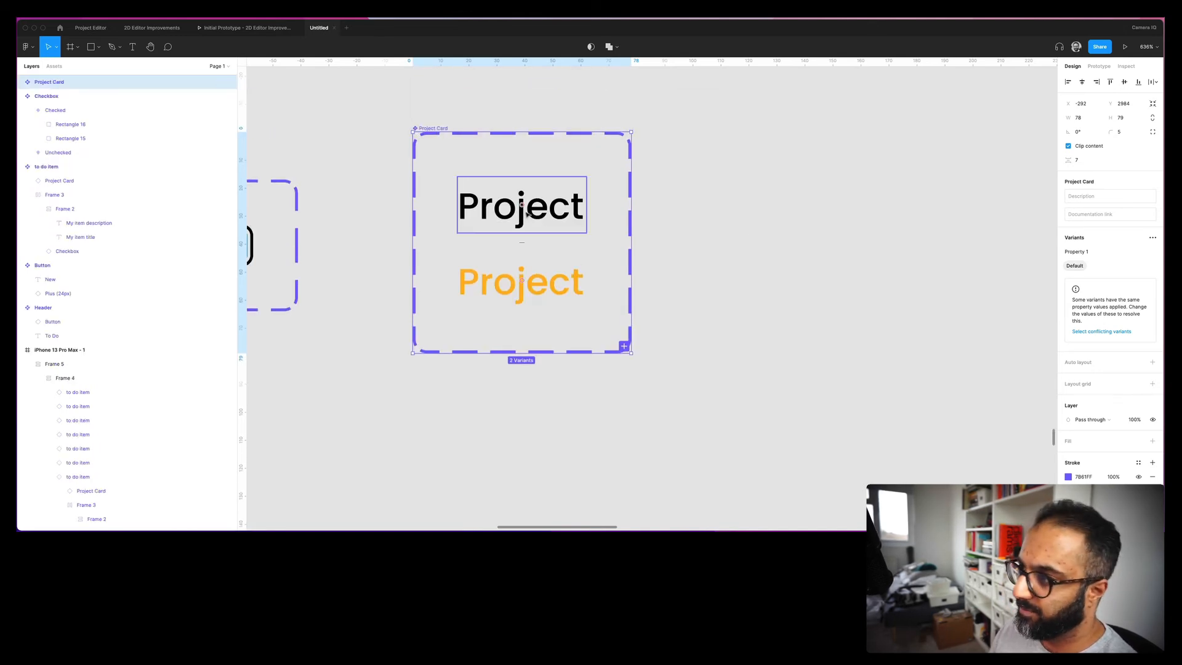
pyautogui.click(713, 288)
pyautogui.click(521, 206)
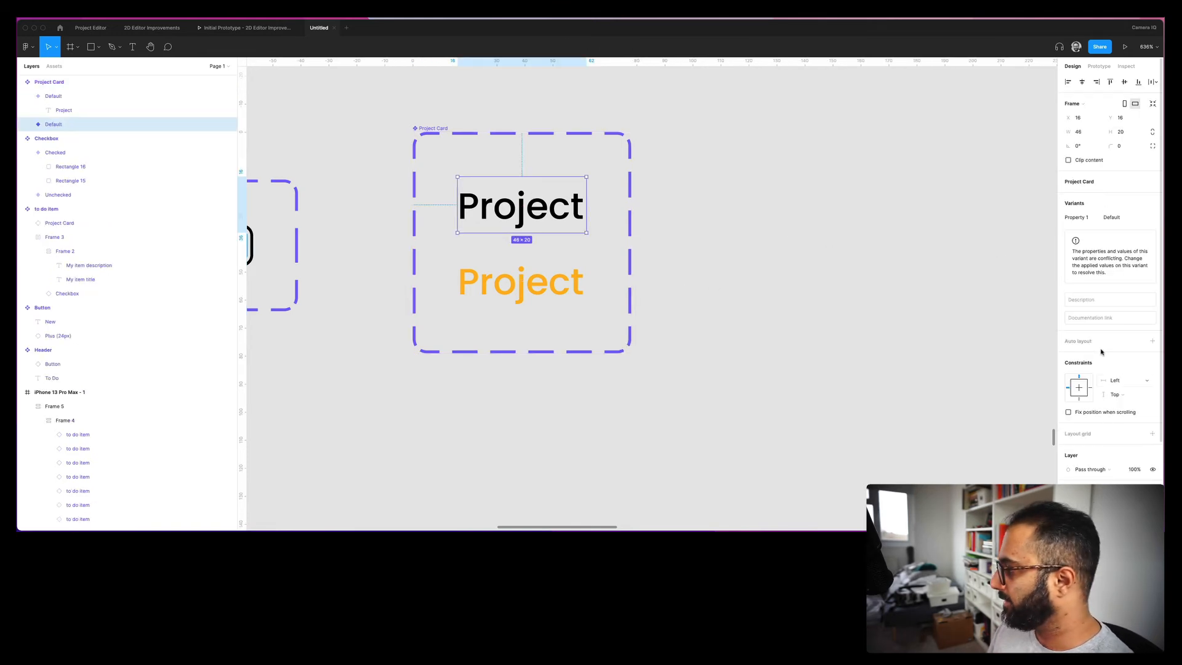
pyautogui.scroll(-4, 1101, 372)
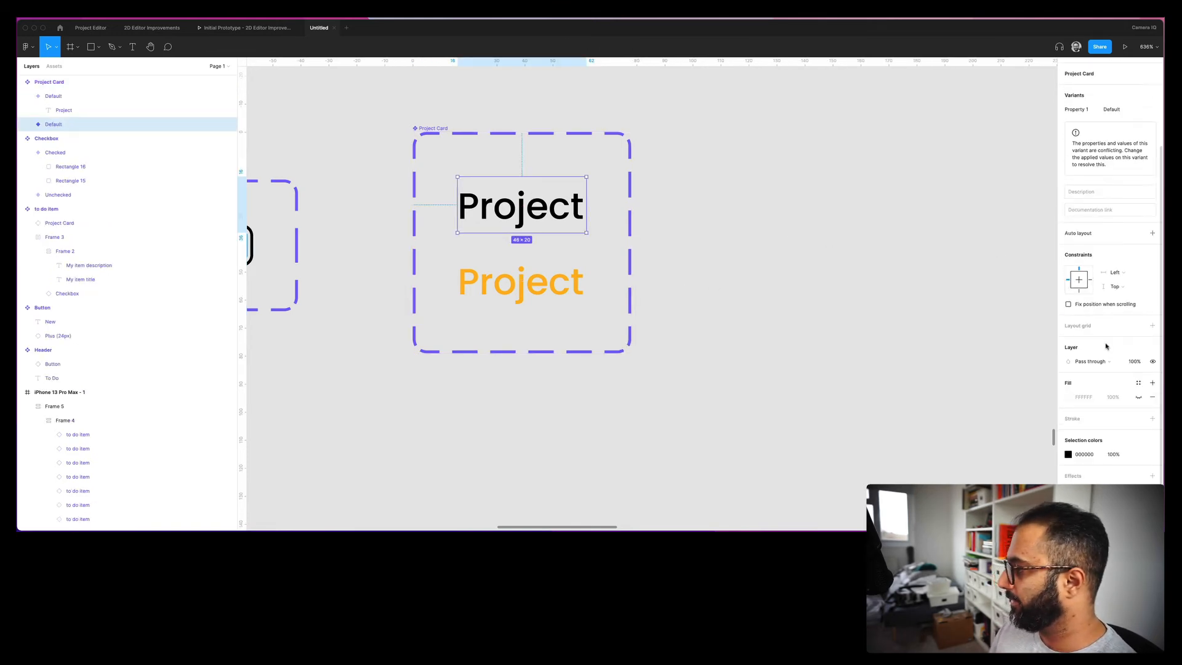
# - Give the default variant a visible black fill and white Project text
pyautogui.click(1139, 398)
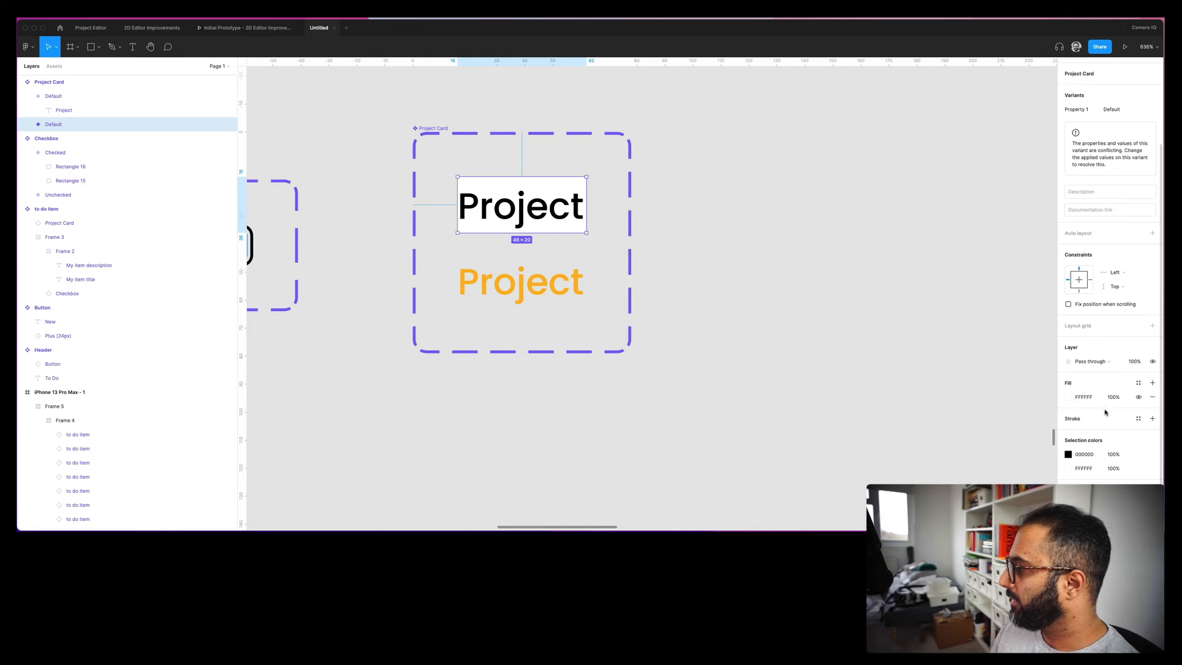
pyautogui.click(1068, 398)
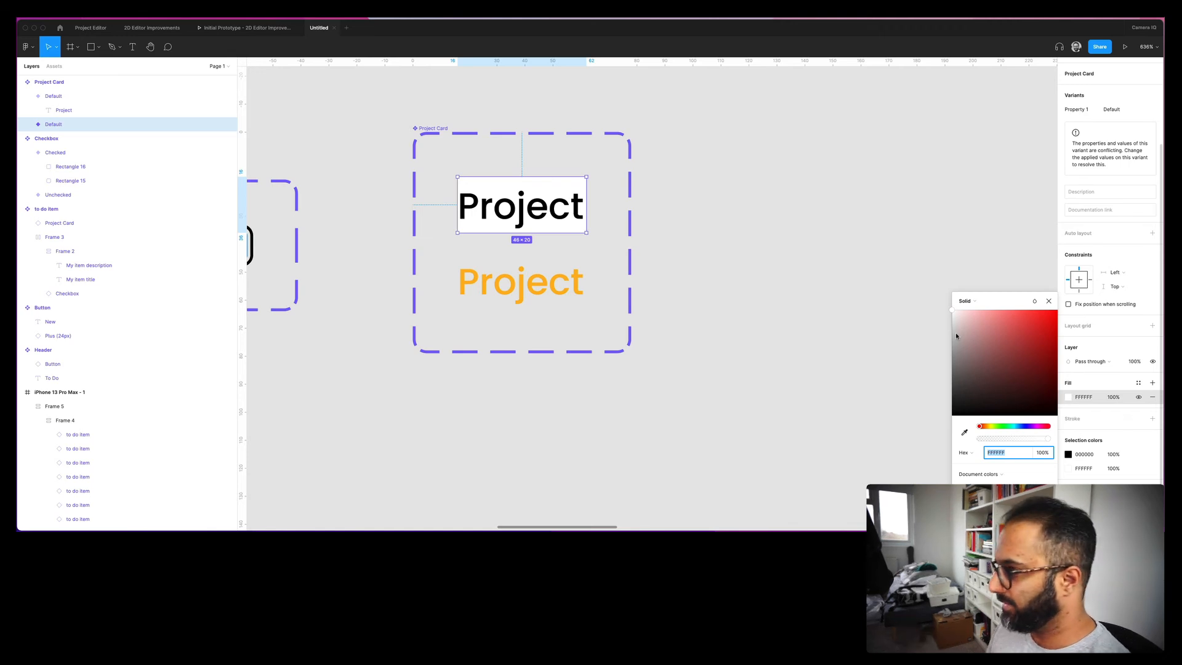
pyautogui.moveTo(965, 352); pyautogui.dragTo(885, 442)
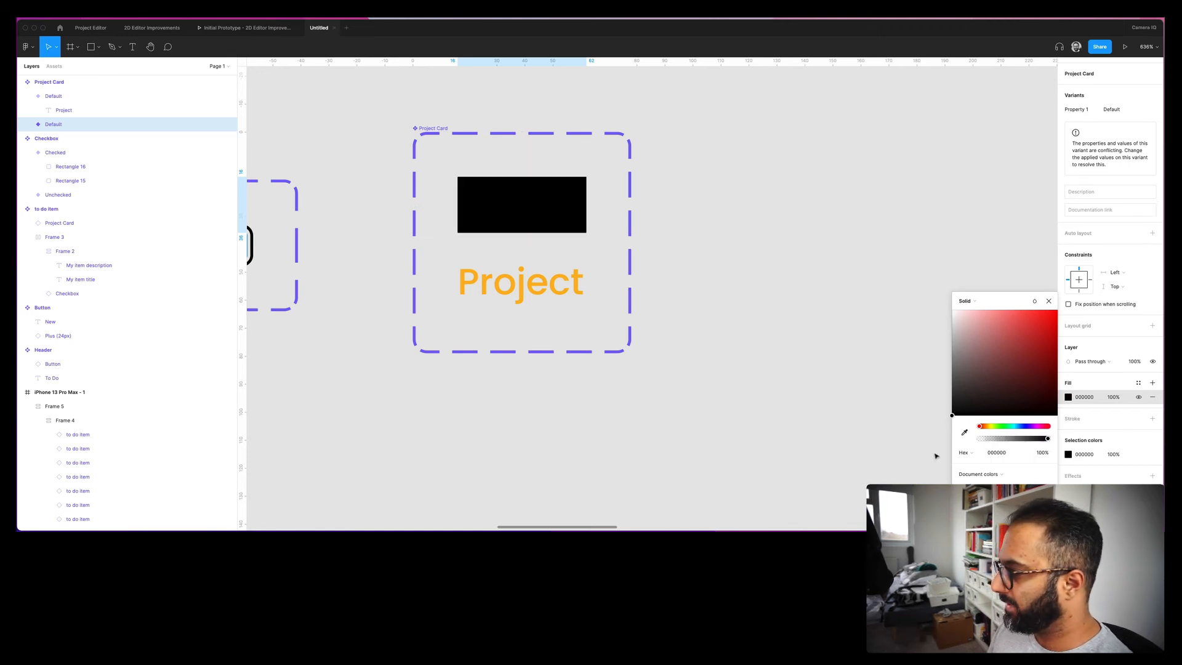
pyautogui.click(525, 206)
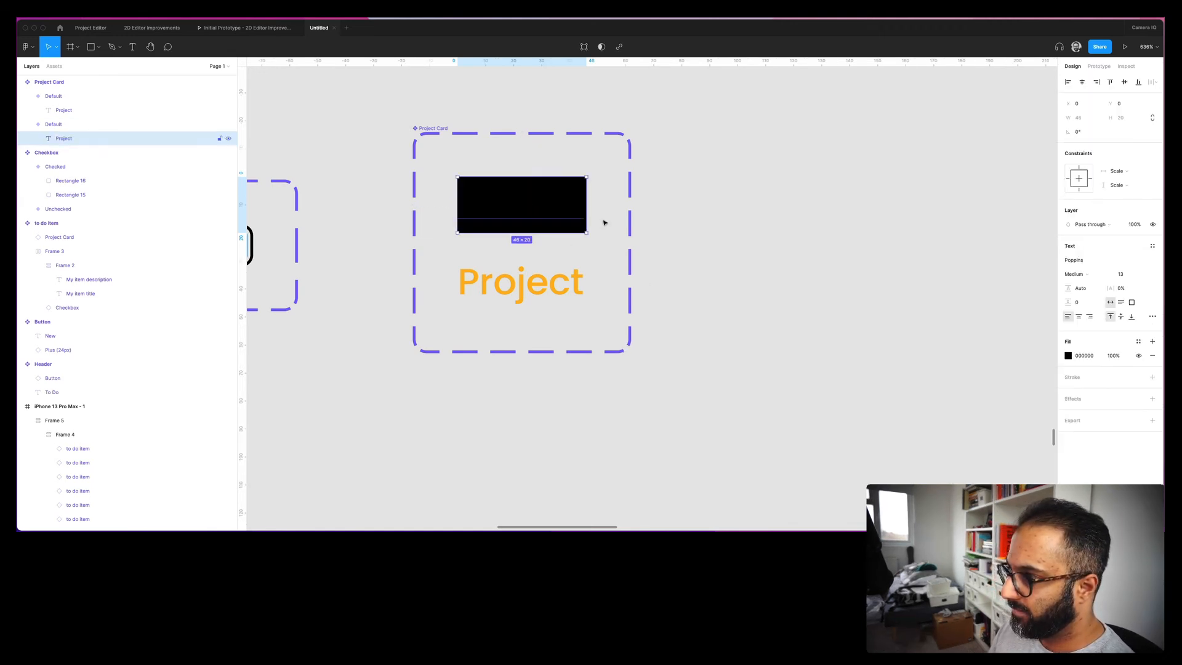
pyautogui.click(1067, 356)
pyautogui.moveTo(1007, 362); pyautogui.dragTo(818, 198)
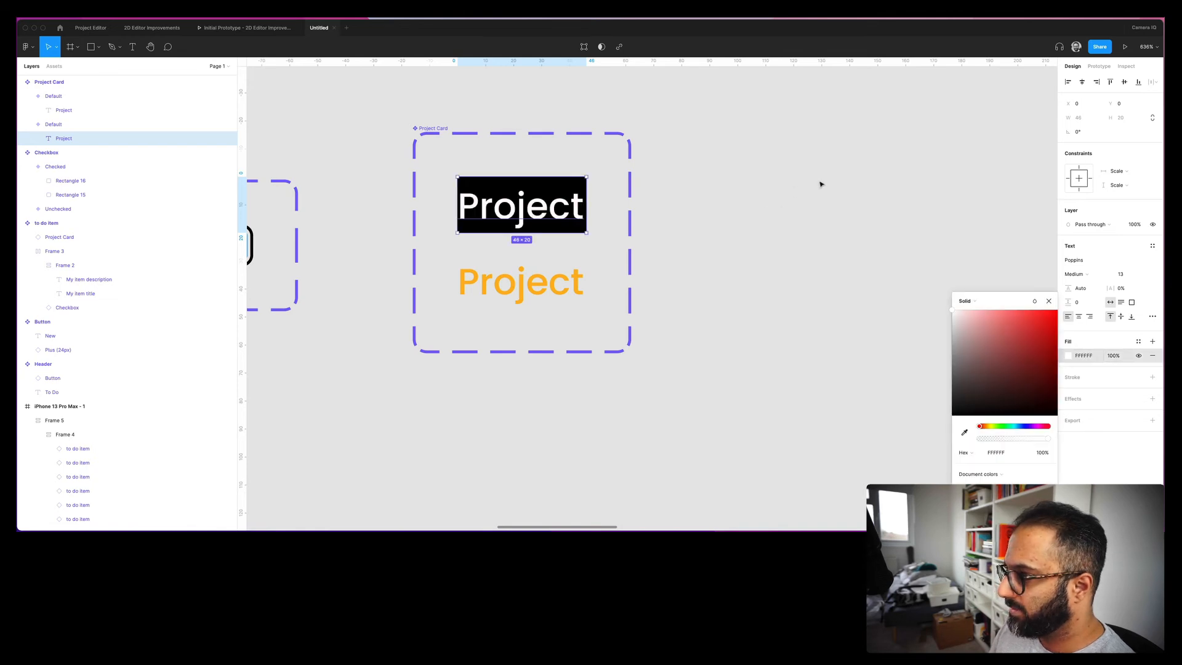
pyautogui.click(818, 185)
# - Add auto layout to the default variant with 2 px top and bottom padding
pyautogui.click(552, 200)
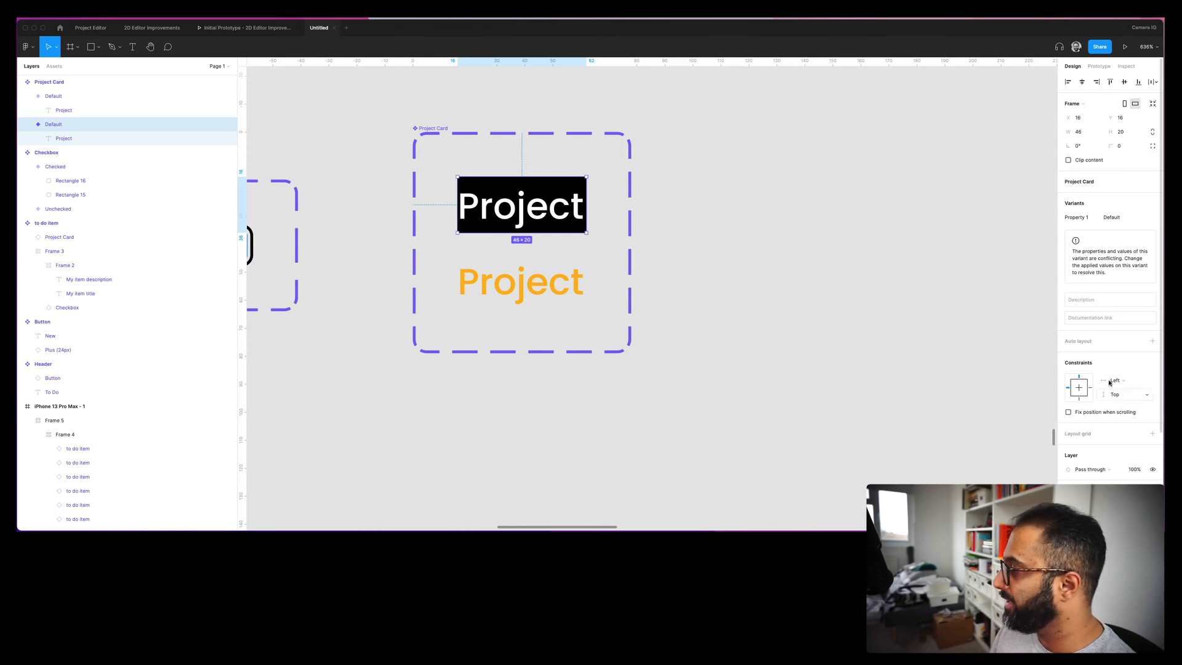
pyautogui.hotkey('shift', 'a')
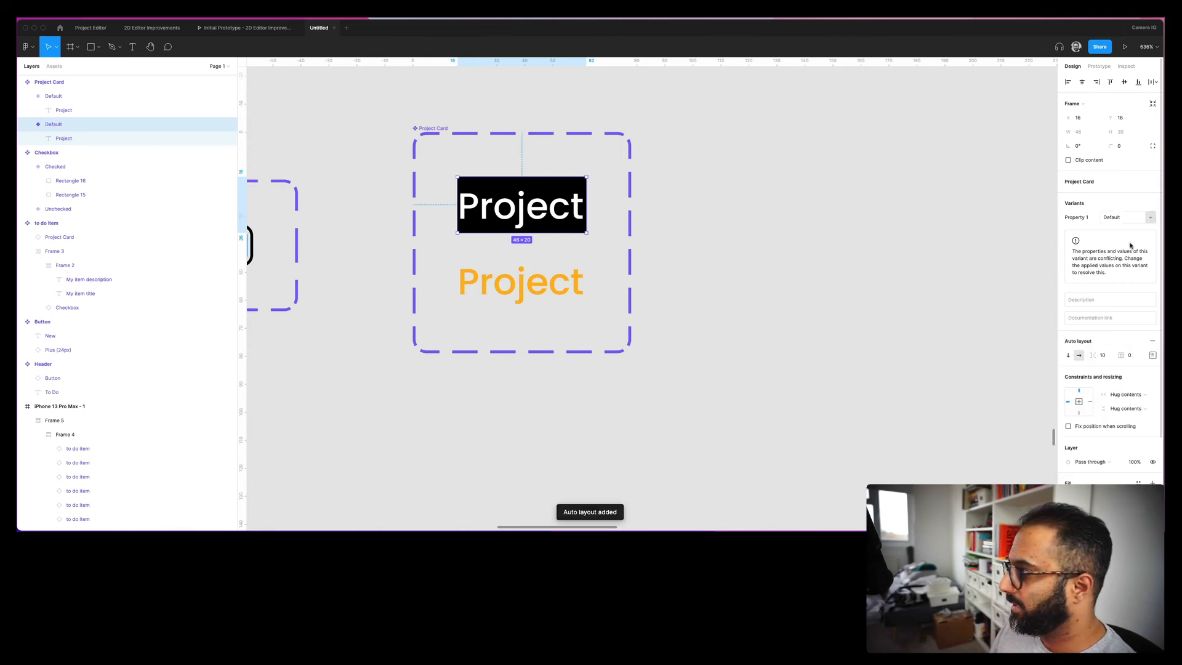
pyautogui.click(1138, 357)
pyautogui.write('4')
pyautogui.press('Return')
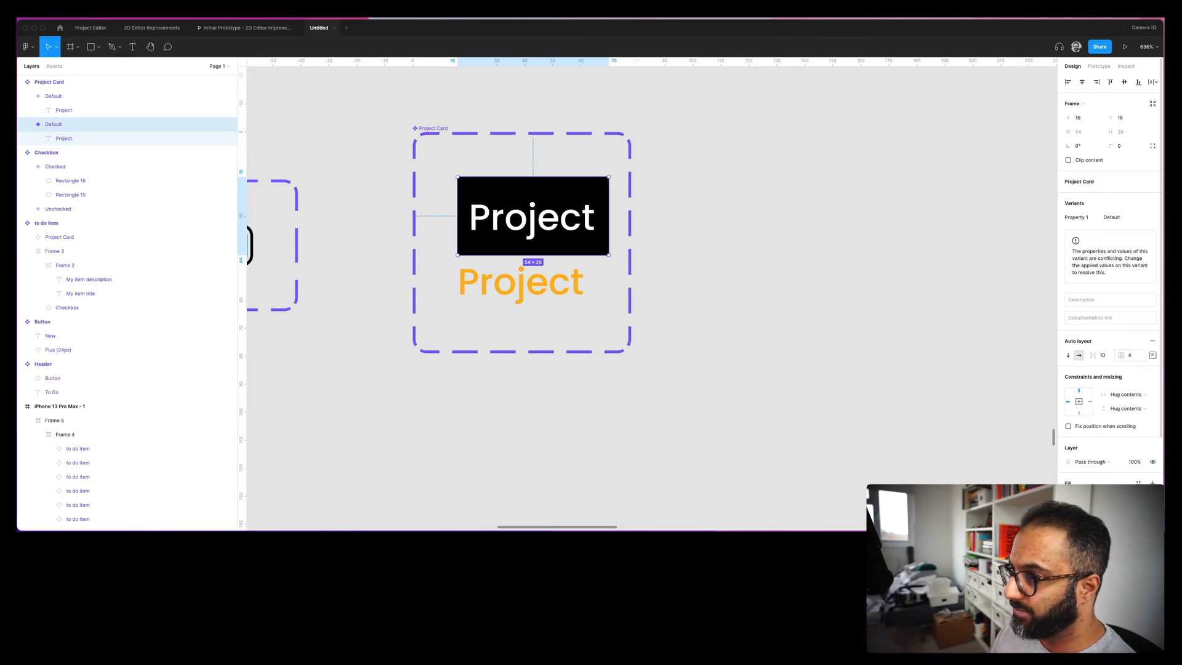
pyautogui.click(1152, 355)
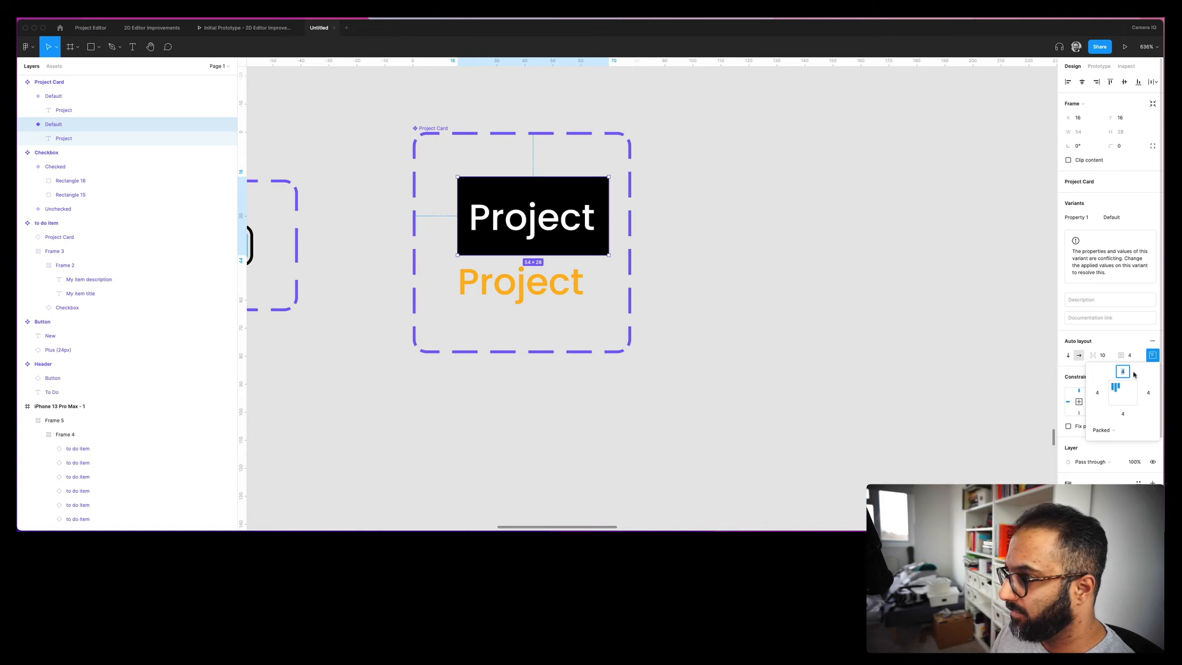
pyautogui.write('2')
pyautogui.press('Tab')
pyautogui.press('Tab')
pyautogui.write('2')
pyautogui.press('Tab')
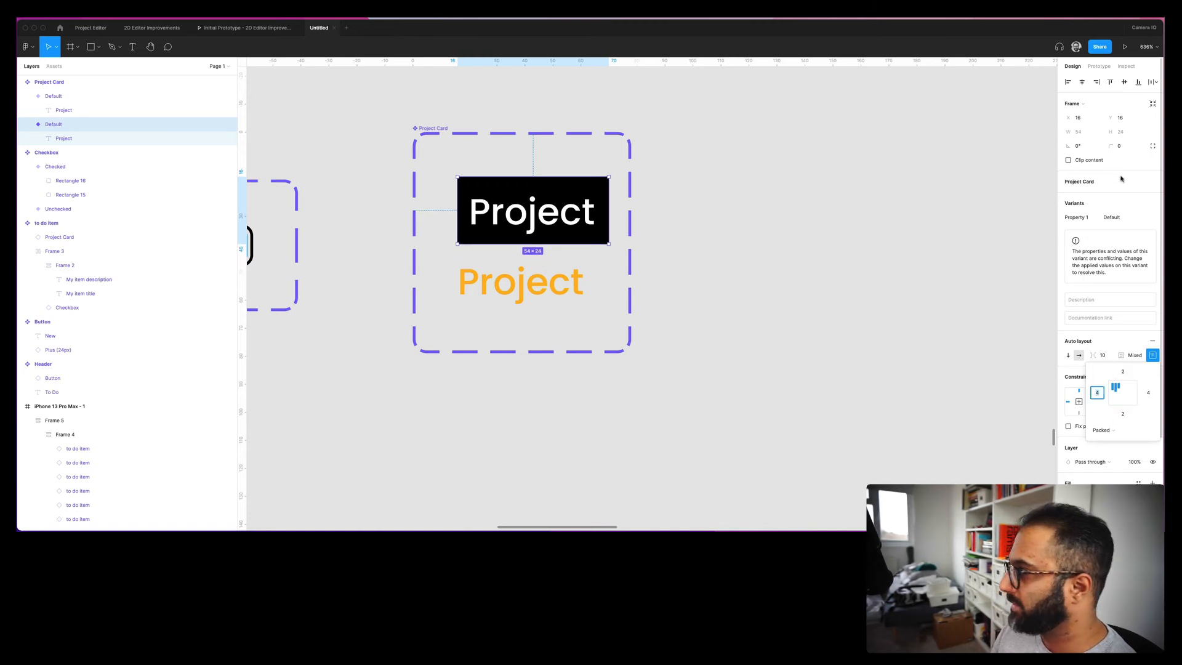
# - Round the tag's corners to radius 4 and set 6 px left and right padding
pyautogui.click(1123, 147)
pyautogui.press('Return')
pyautogui.click(1149, 393)
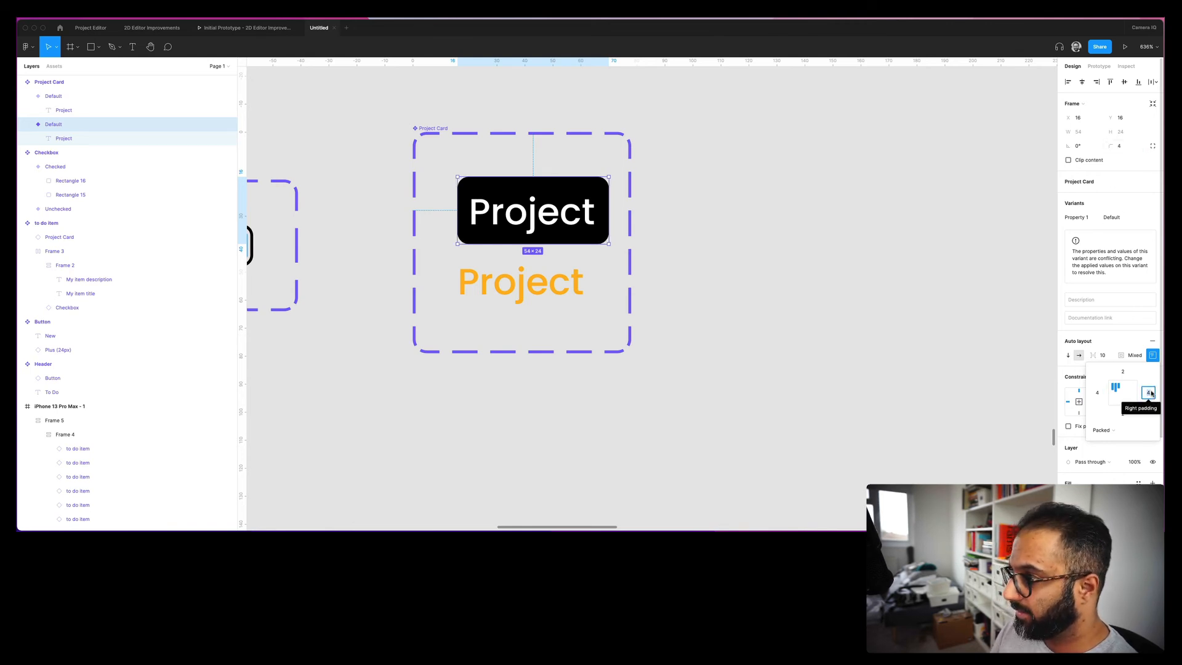
pyautogui.write('6')
pyautogui.press('Tab')
pyautogui.press('Tab')
pyautogui.write('6')
pyautogui.press('Tab')
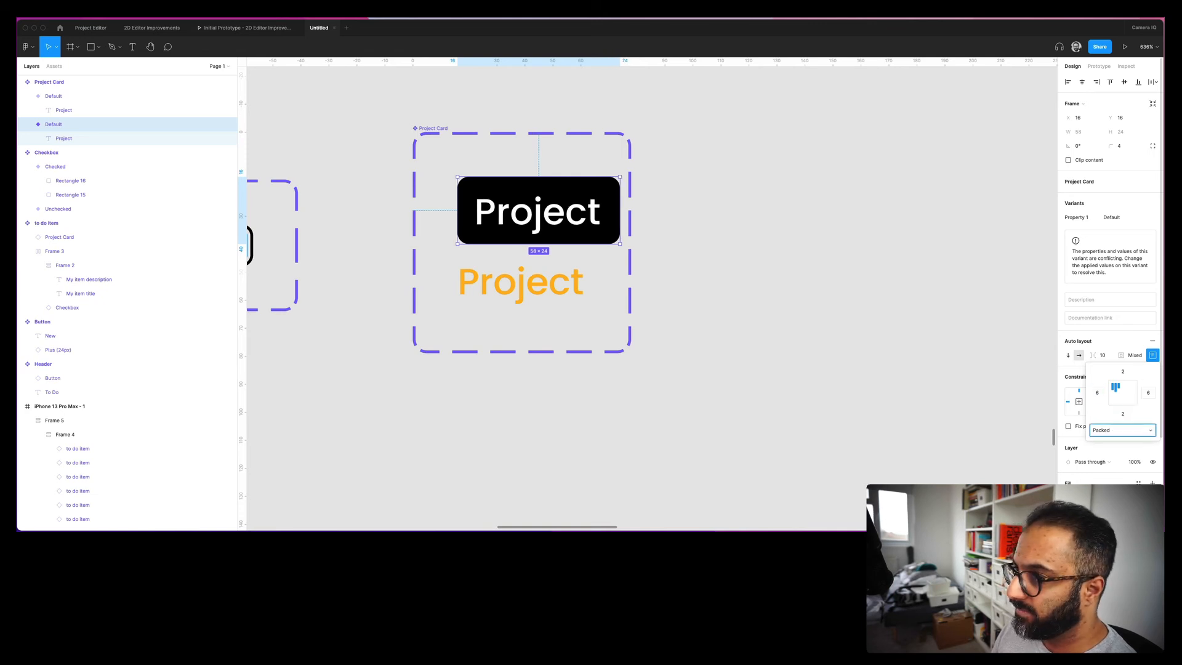
# - Delete the orange variant and add a copy of the black tag below the first
pyautogui.moveTo(571, 202); pyautogui.dragTo(549, 181)
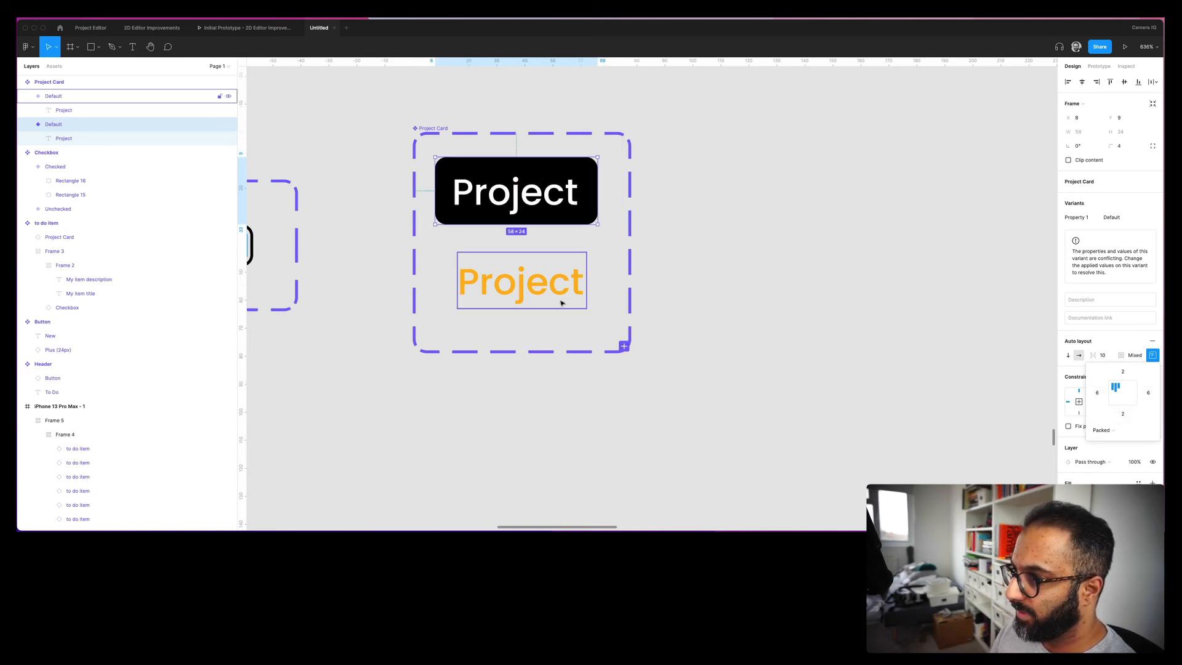
pyautogui.click(536, 293)
pyautogui.press('Delete')
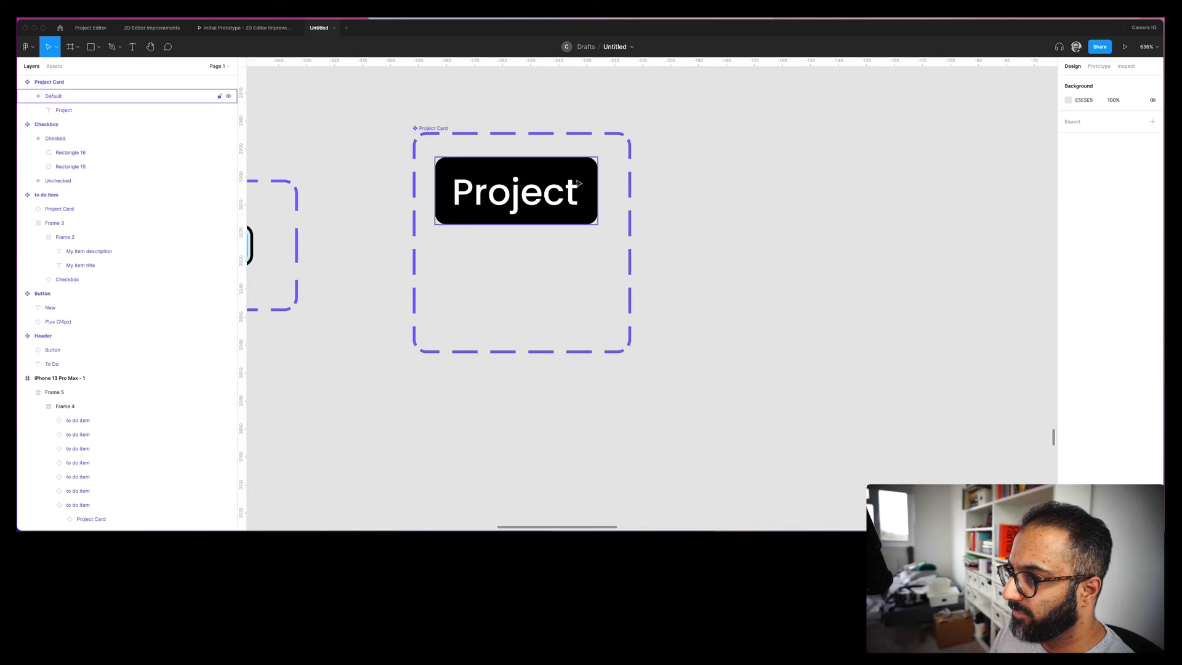
pyautogui.click(624, 346)
pyautogui.moveTo(535, 212); pyautogui.dragTo(521, 256)
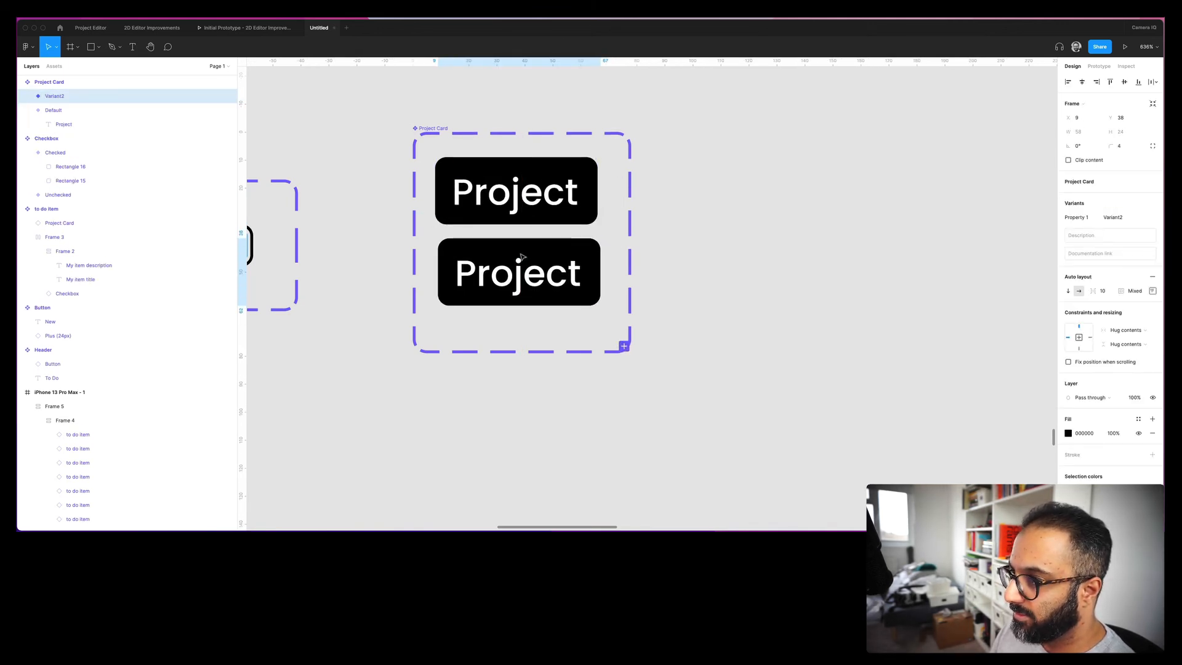
# - Fill the second Project Card variant with the Yellow colour style
pyautogui.doubleClick(534, 247)
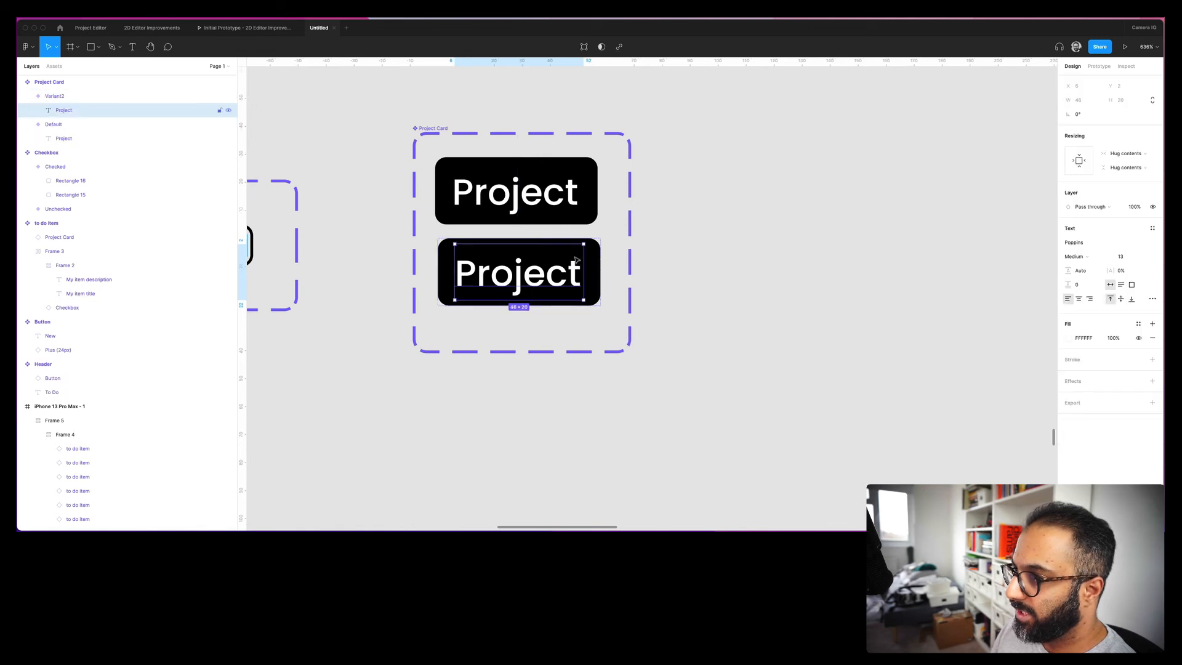
pyautogui.click(597, 265)
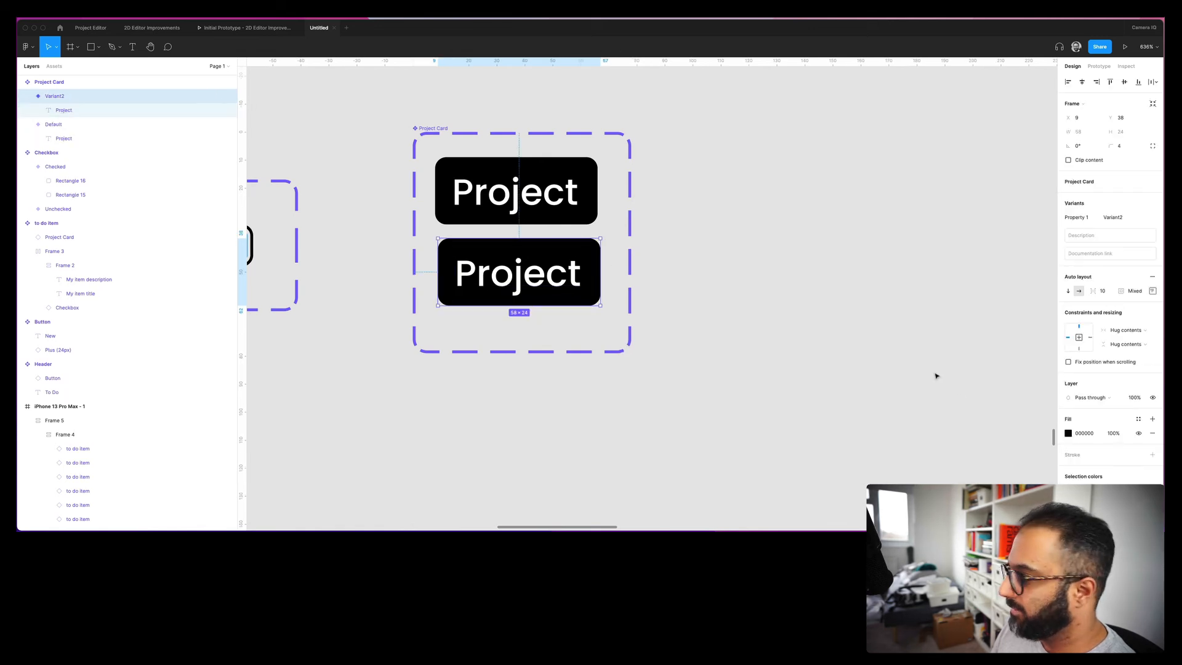
pyautogui.click(1069, 434)
pyautogui.click(1138, 433)
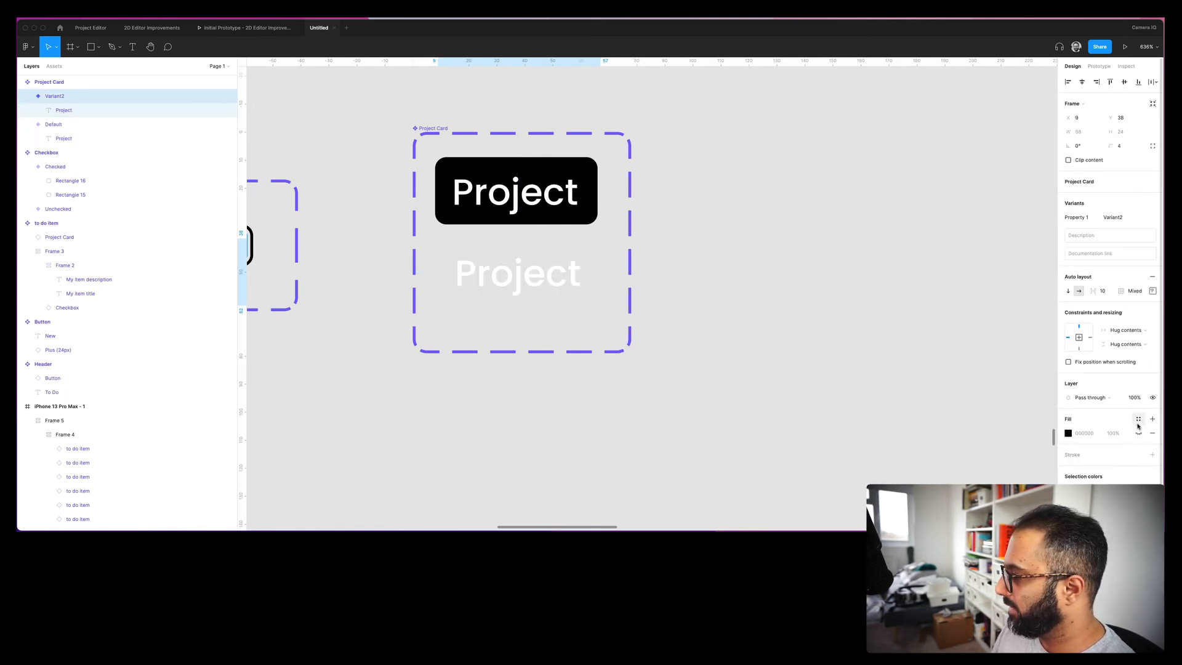
pyautogui.click(1138, 433)
pyautogui.click(1138, 419)
pyautogui.scroll(-5, 1105, 439)
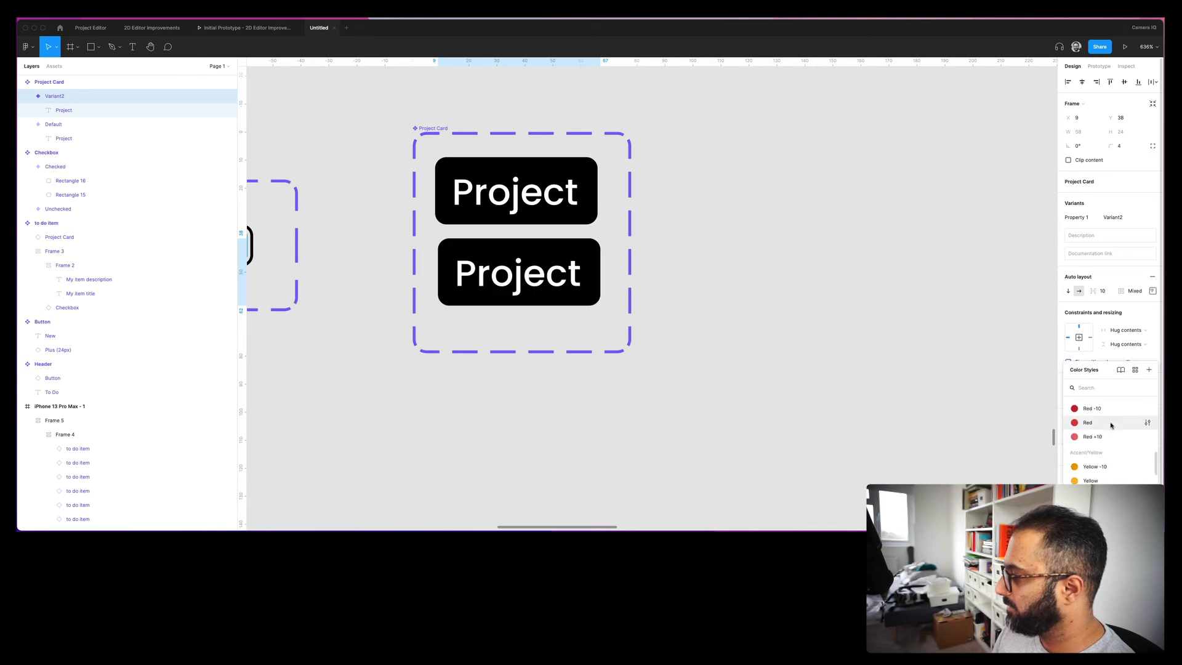
pyautogui.click(1102, 405)
# - Add a third variant, Variant3, and fill it with the Accent/Red/Red style
pyautogui.click(784, 402)
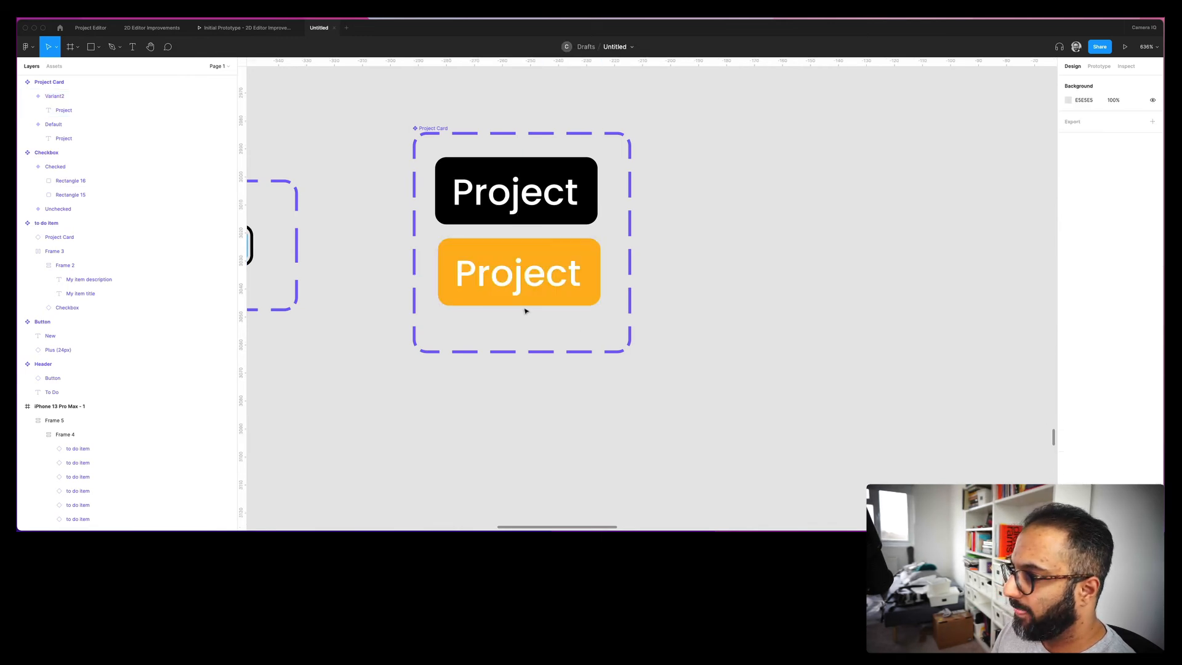
pyautogui.click(554, 302)
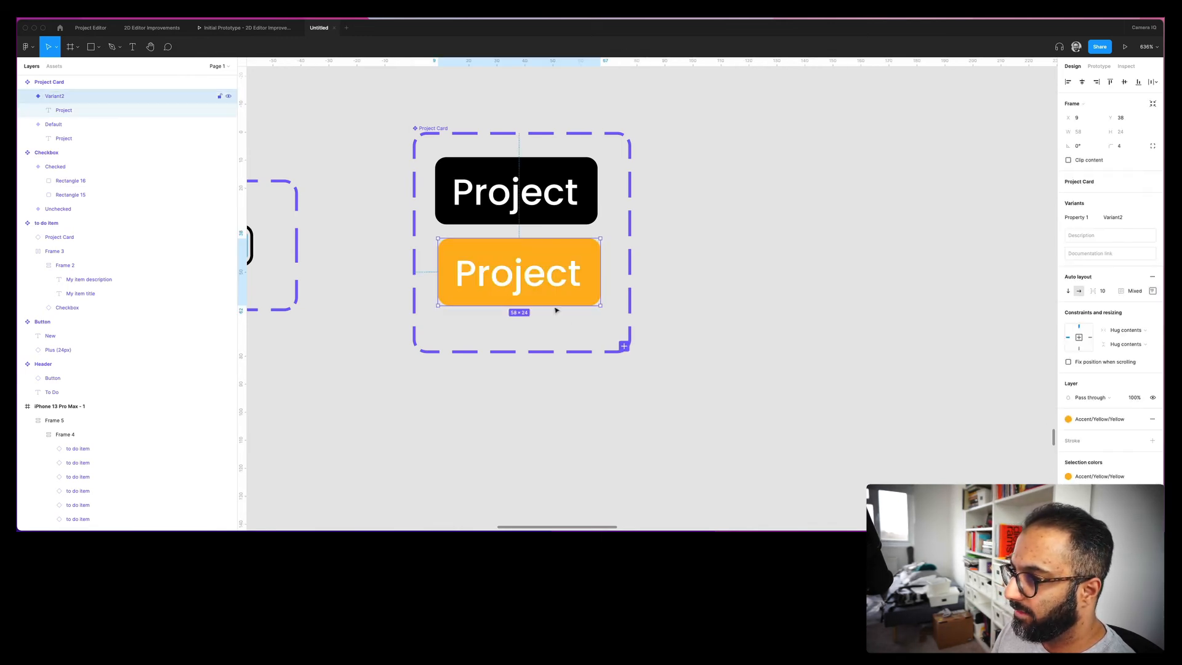
pyautogui.click(624, 346)
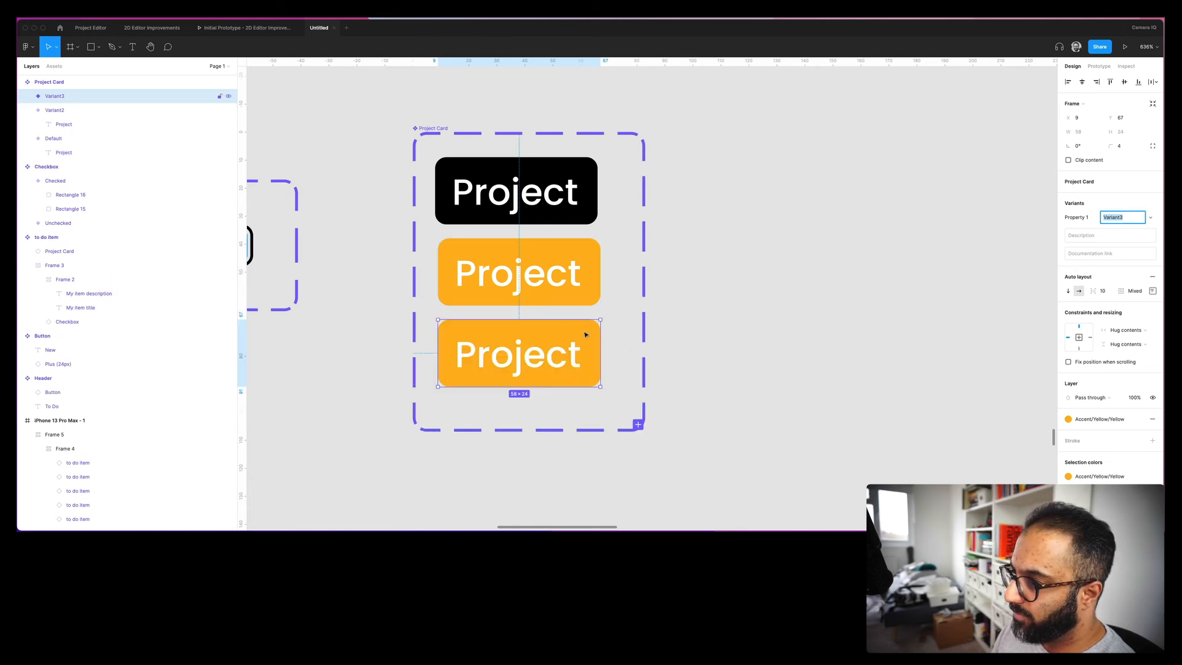
pyautogui.press('Return')
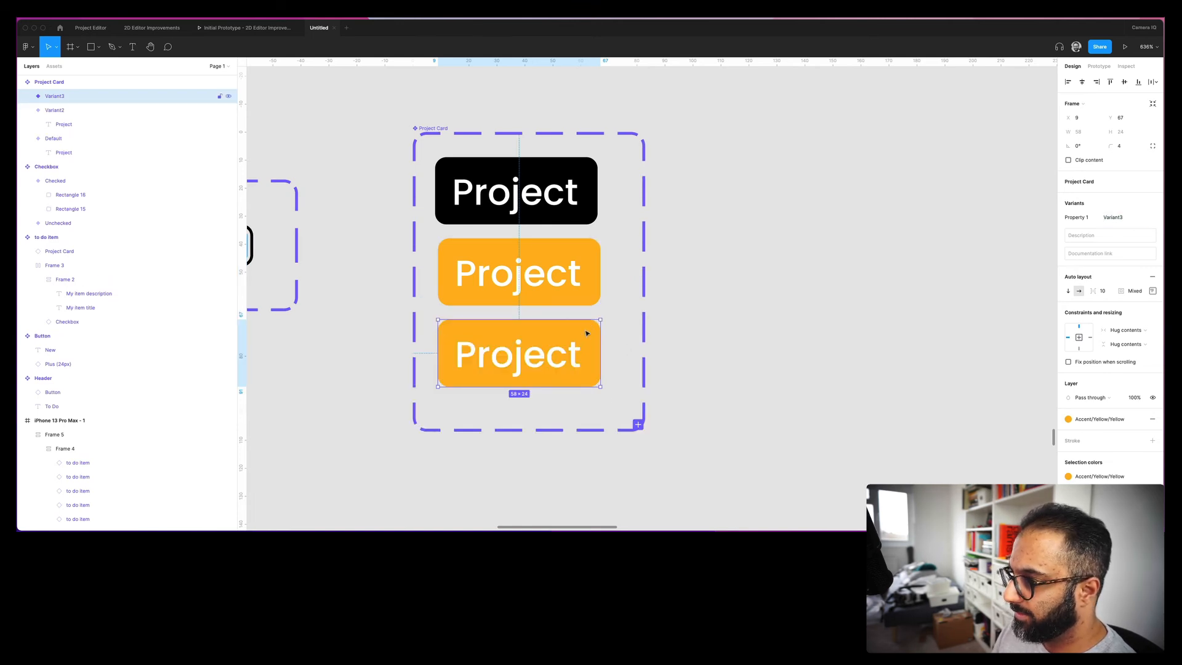
pyautogui.click(1099, 418)
pyautogui.click(1104, 402)
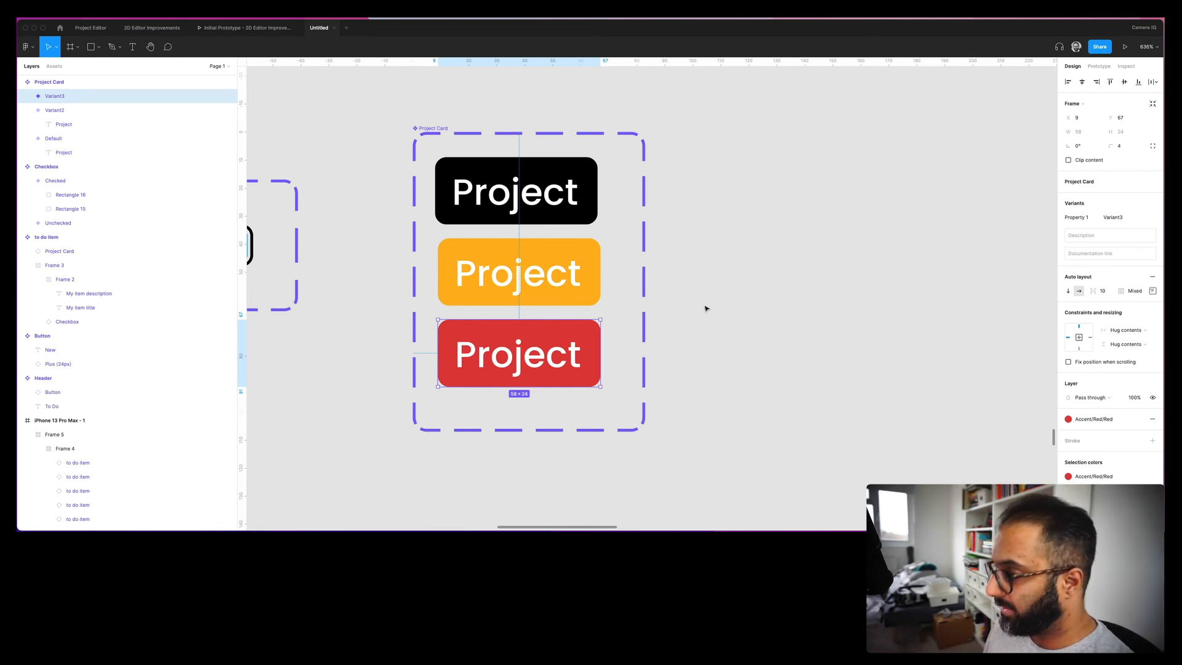
# - Rename the Project Card variant property to Status
pyautogui.click(446, 182)
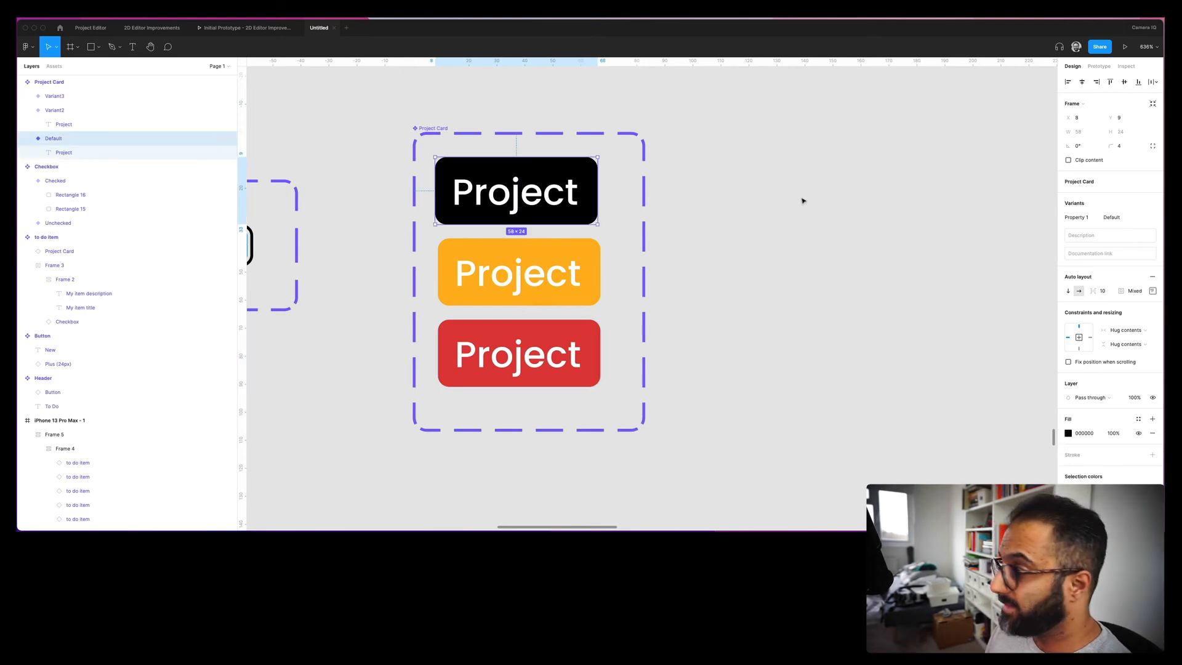
pyautogui.click(431, 128)
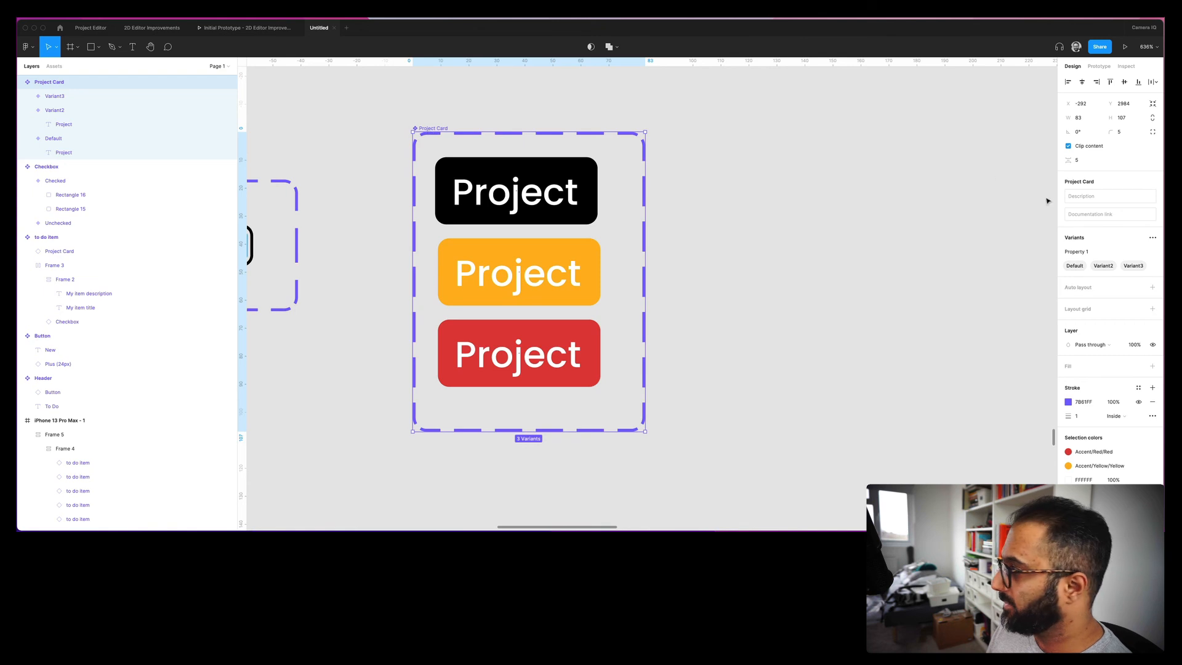
pyautogui.click(1085, 254)
pyautogui.write('State')
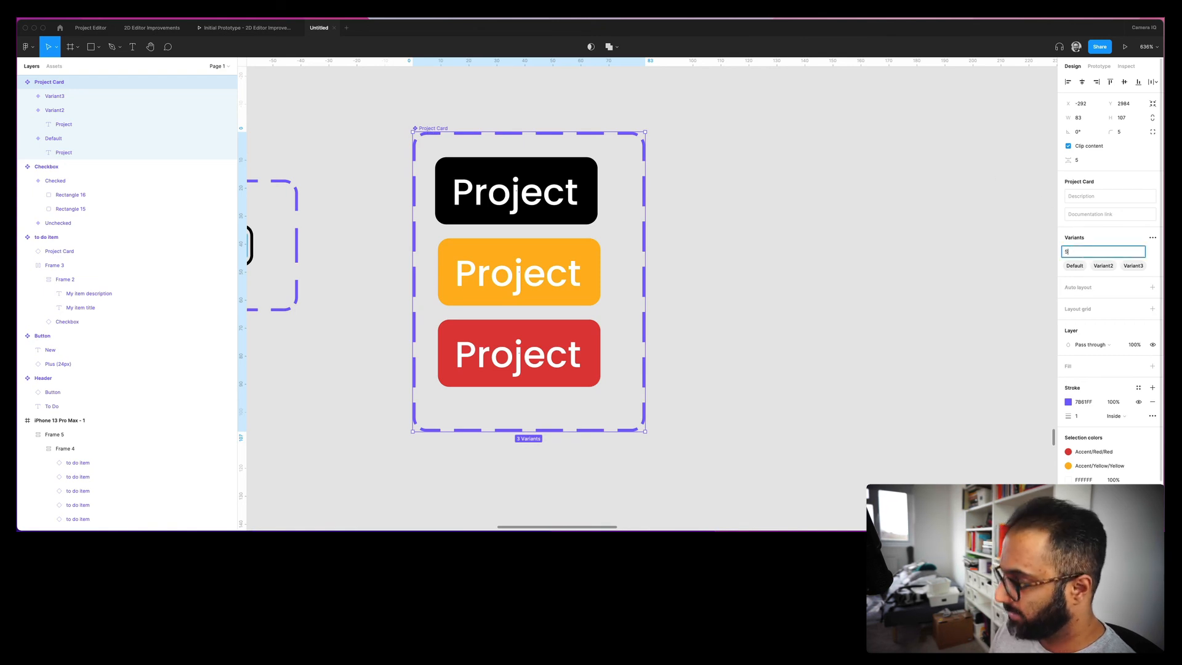
pyautogui.press('Return')
# - Set the yellow variant's Status value to Warning and the red variant's to Bad
pyautogui.click(453, 174)
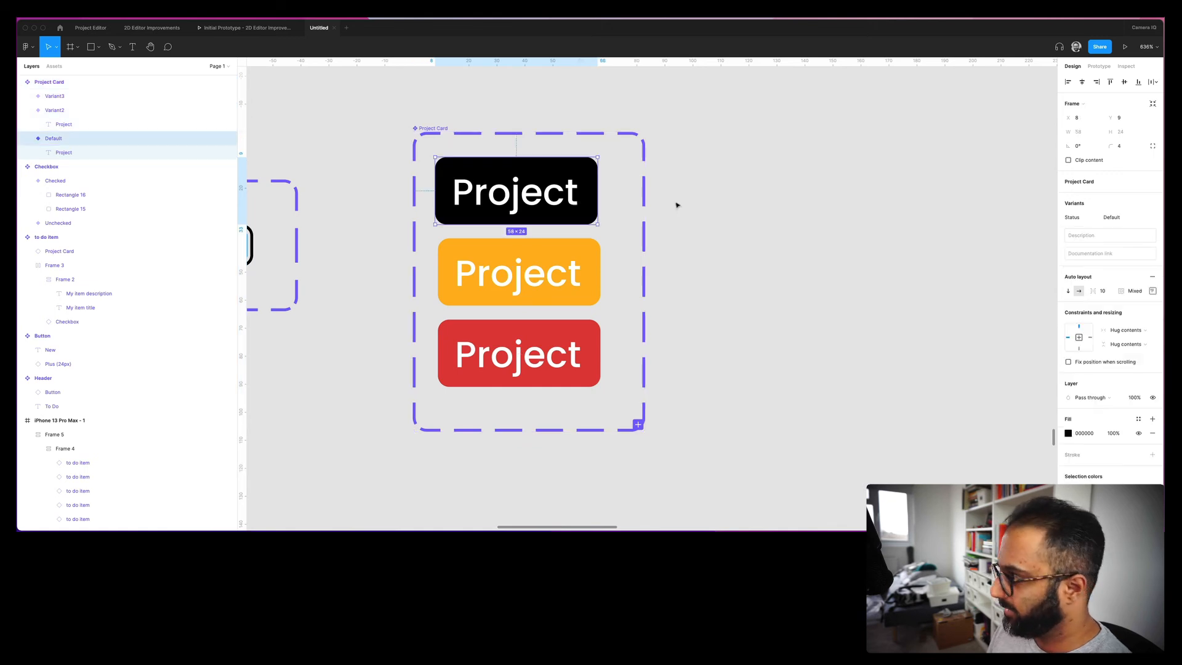
pyautogui.click(579, 282)
pyautogui.click(1132, 221)
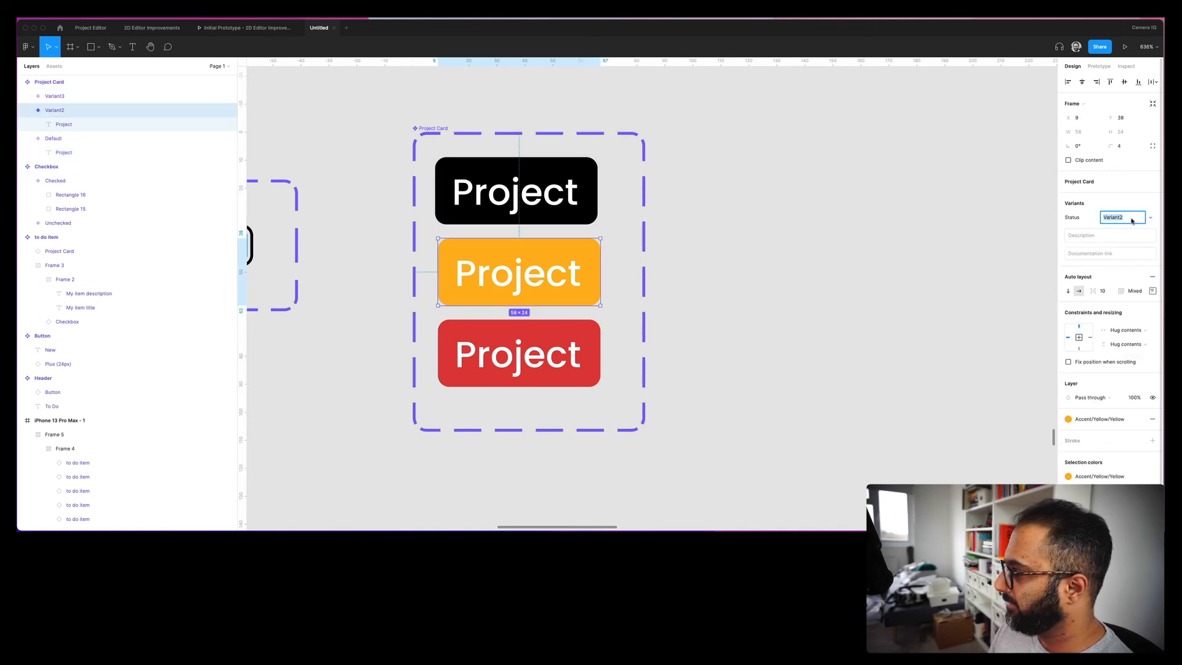
pyautogui.write('Wa')
pyautogui.press('Return')
pyautogui.click(575, 362)
pyautogui.click(1112, 218)
pyautogui.write('Bad')
pyautogui.press('Return')
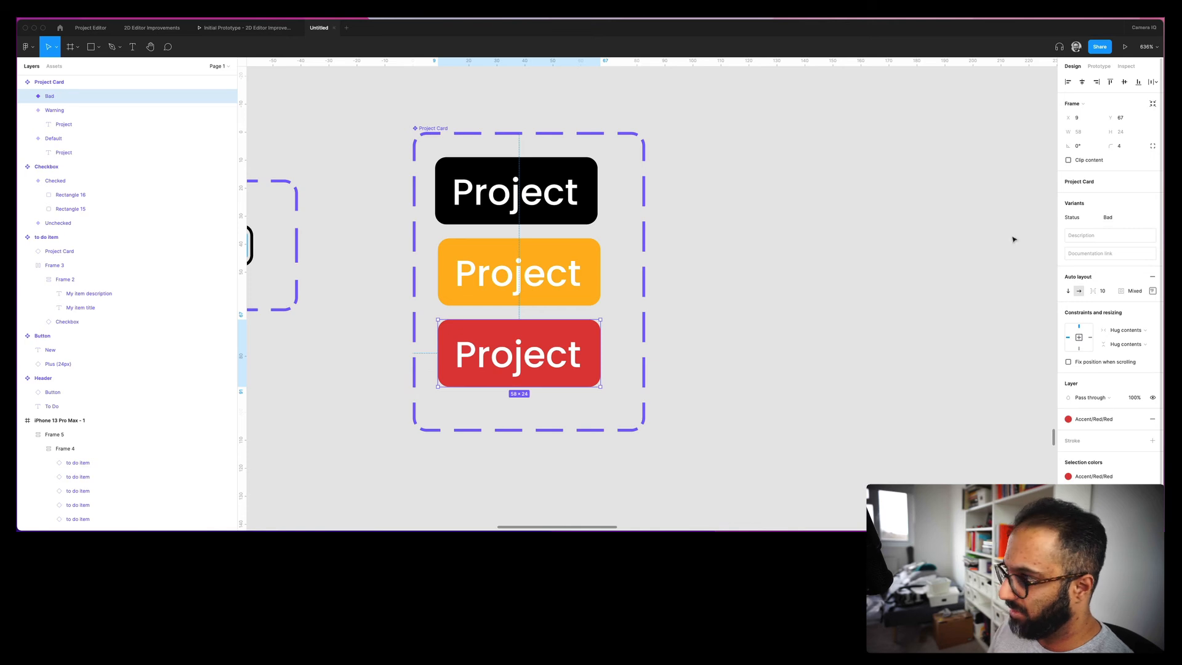
pyautogui.click(805, 234)
pyautogui.hotkey('shift', '0')
pyautogui.moveTo(929, 335); pyautogui.dragTo(760, 203)
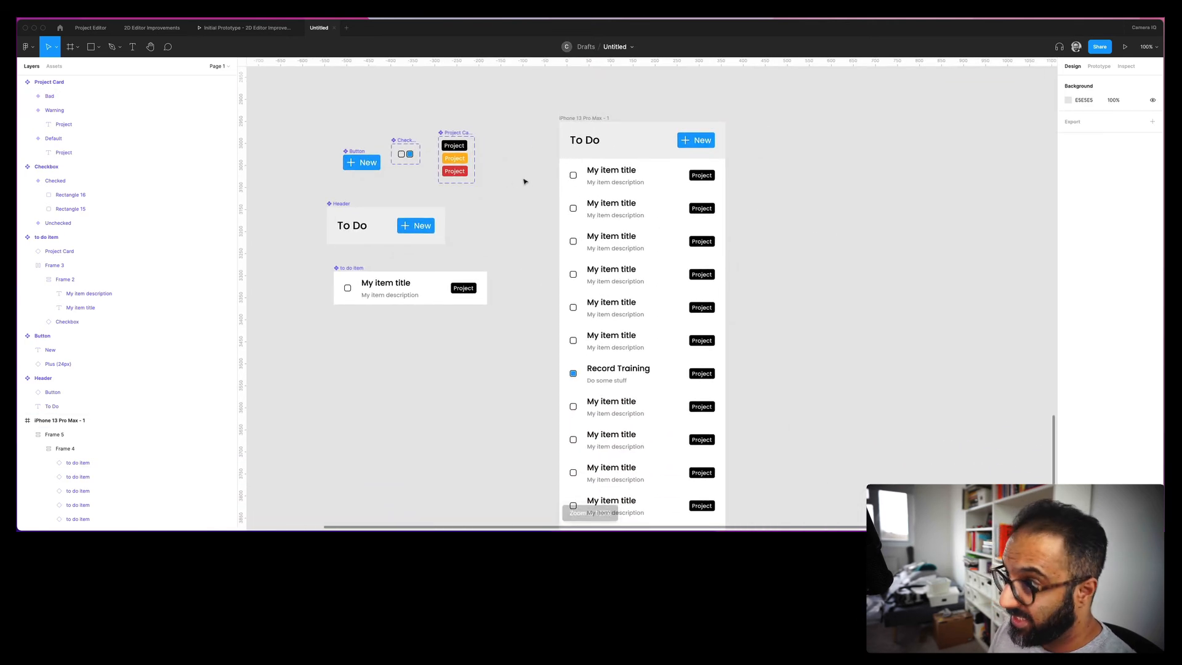
# - Set the second to-do row's Project tag status to Warning (yellow)
pyautogui.click(462, 285)
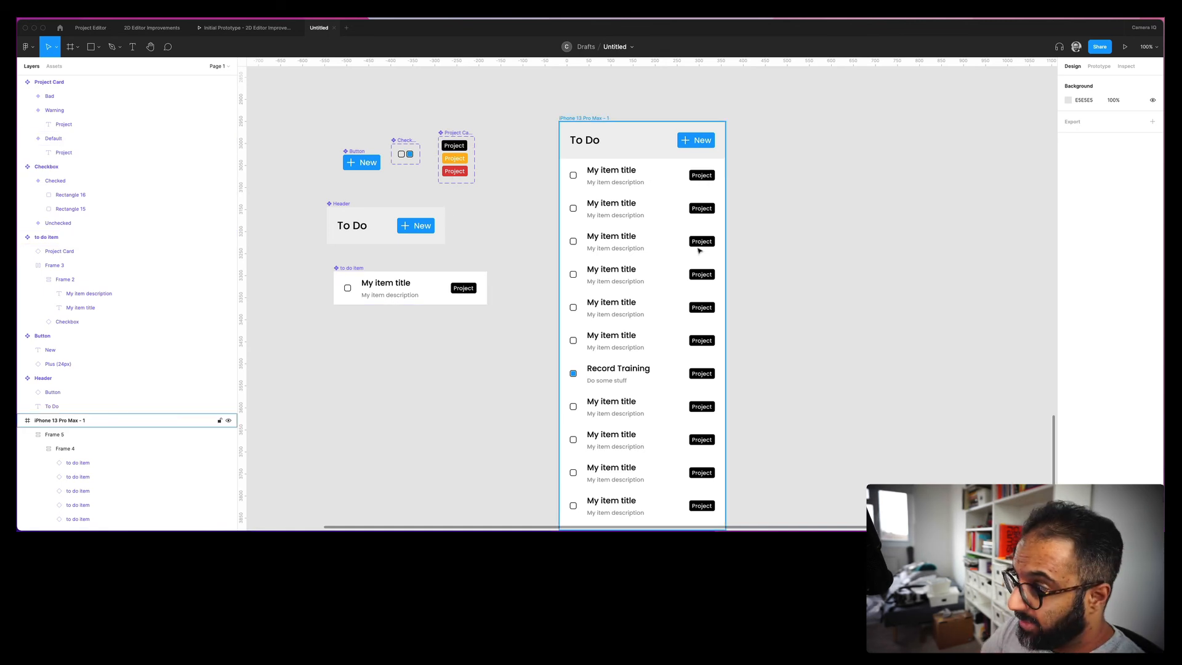
pyautogui.click(709, 212)
pyautogui.click(710, 212)
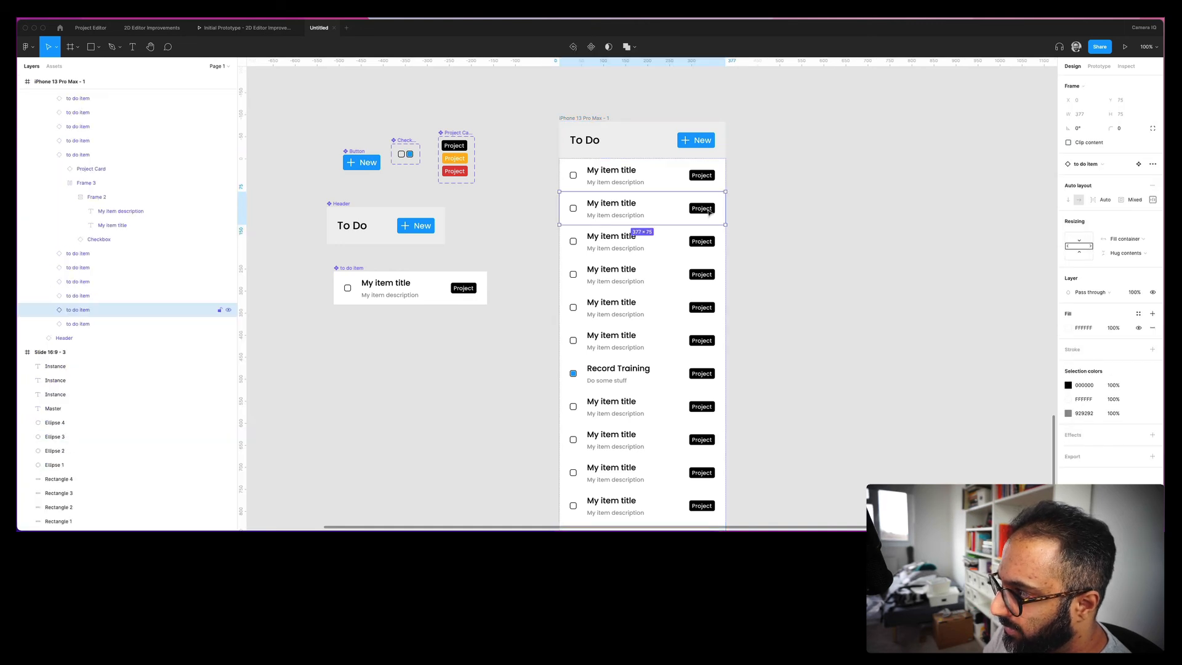
pyautogui.click(709, 211)
pyautogui.click(1115, 183)
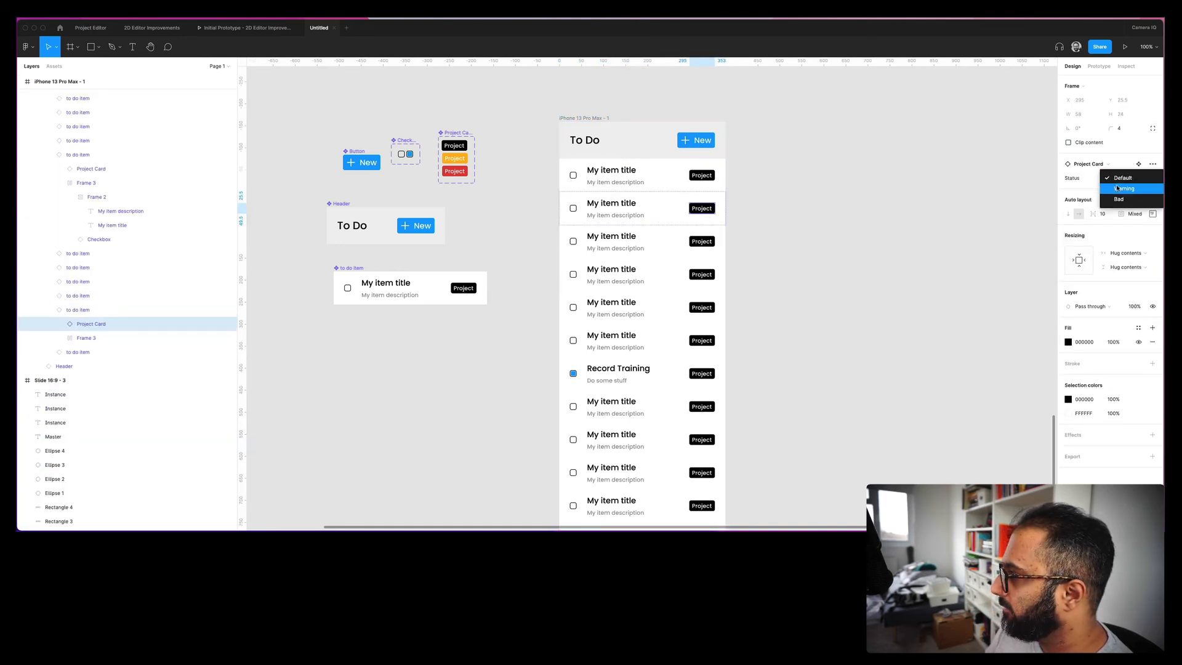
pyautogui.click(1115, 191)
# - Set the fifth to-do row's Project tag status to Bad (red)
pyautogui.click(694, 306)
pyautogui.click(694, 306)
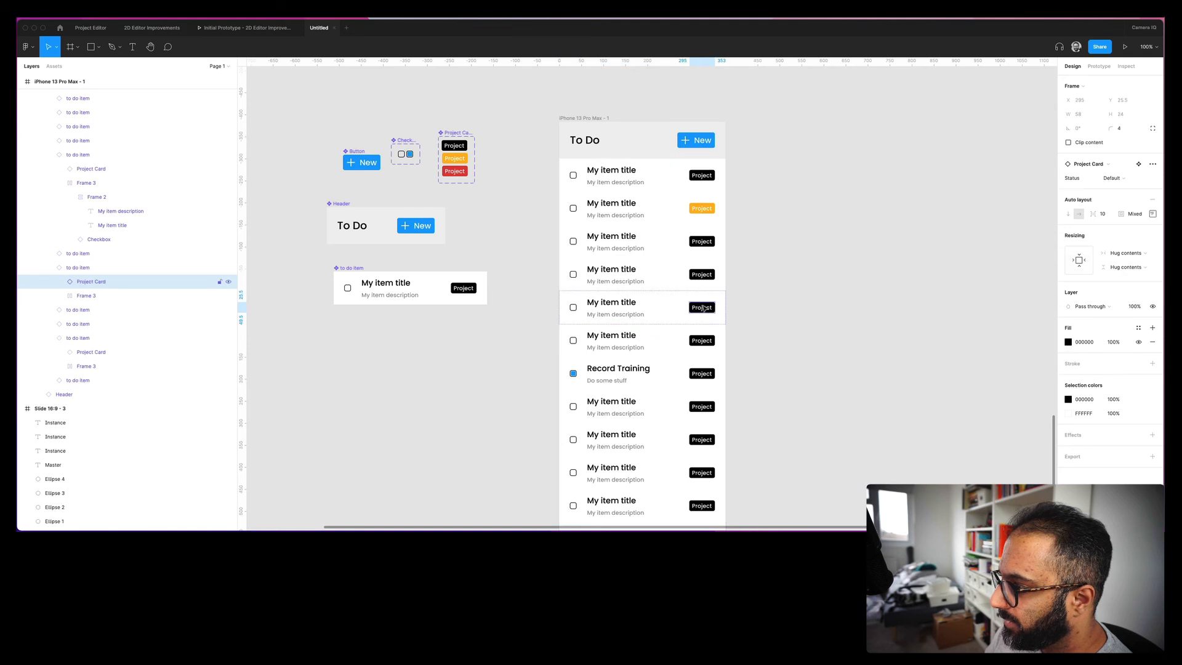
pyautogui.click(1118, 179)
pyautogui.click(1117, 200)
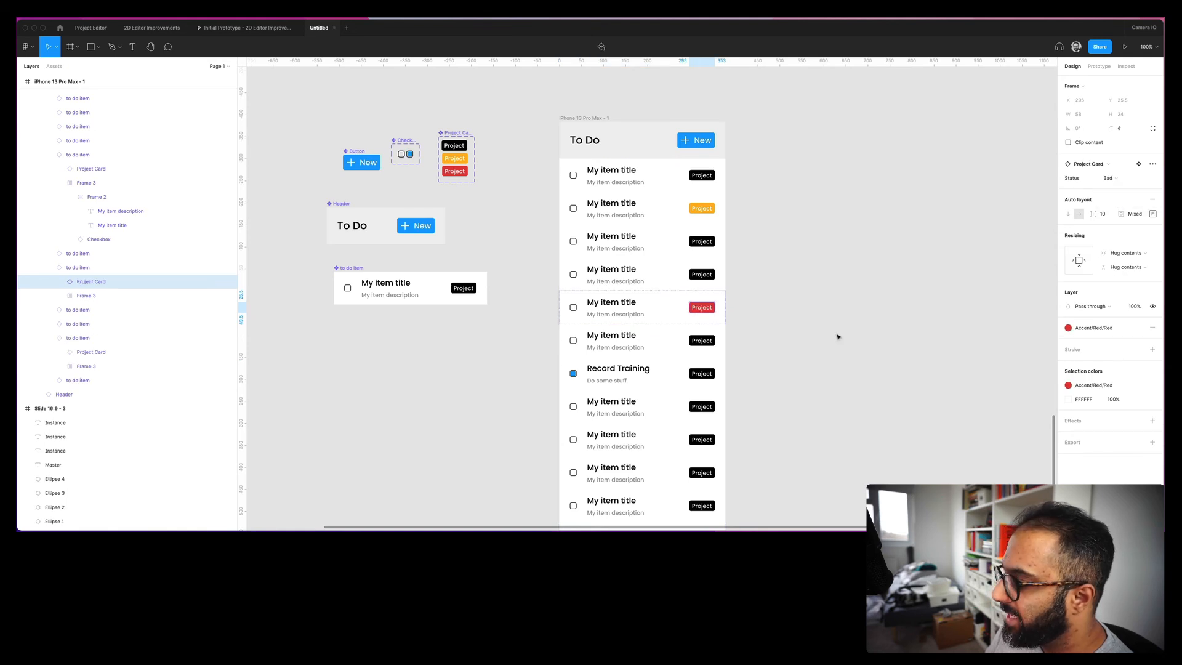
pyautogui.click(812, 316)
pyautogui.scroll(-3, 812, 299)
pyautogui.scroll(1, 813, 297)
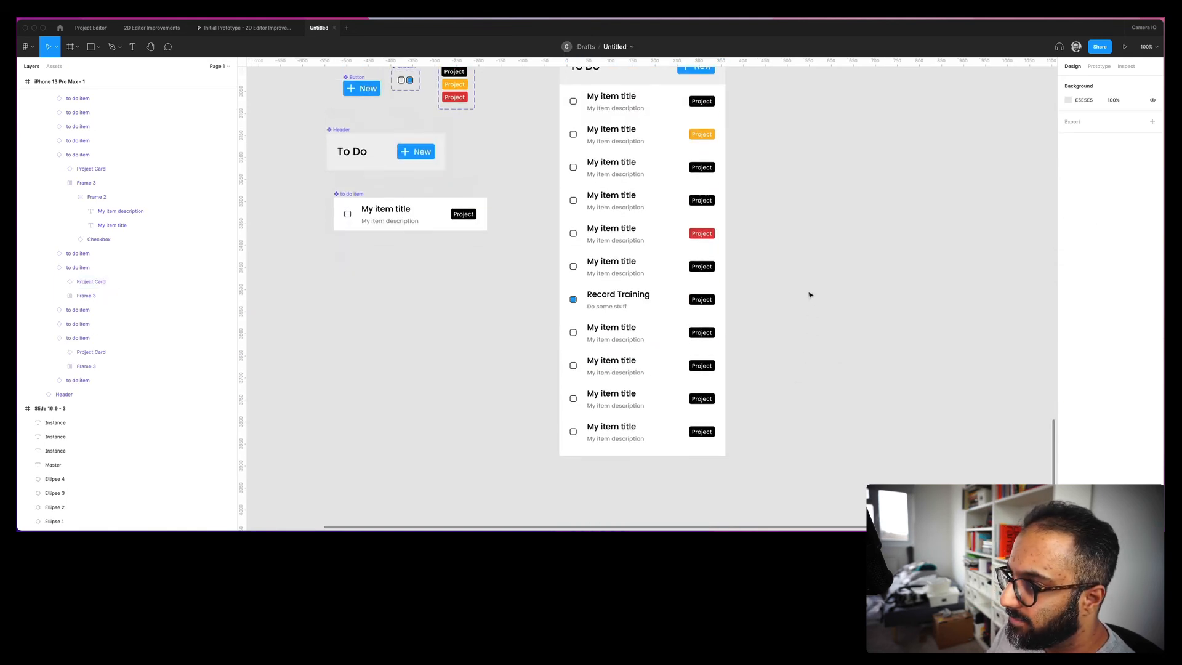
# - Duplicate the red Bad-tagged row and move the copy up in the list
pyautogui.click(638, 228)
pyautogui.doubleClick(637, 227)
pyautogui.doubleClick(634, 239)
pyautogui.doubleClick(634, 238)
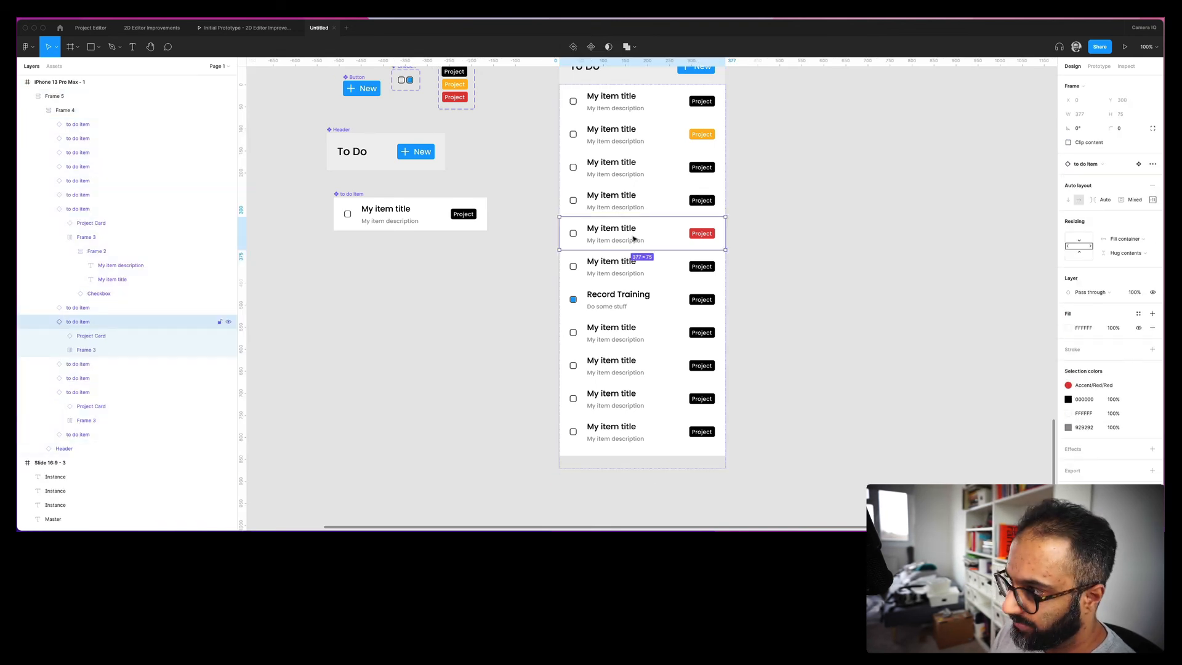
pyautogui.press('super+d')
pyautogui.press('super+d')
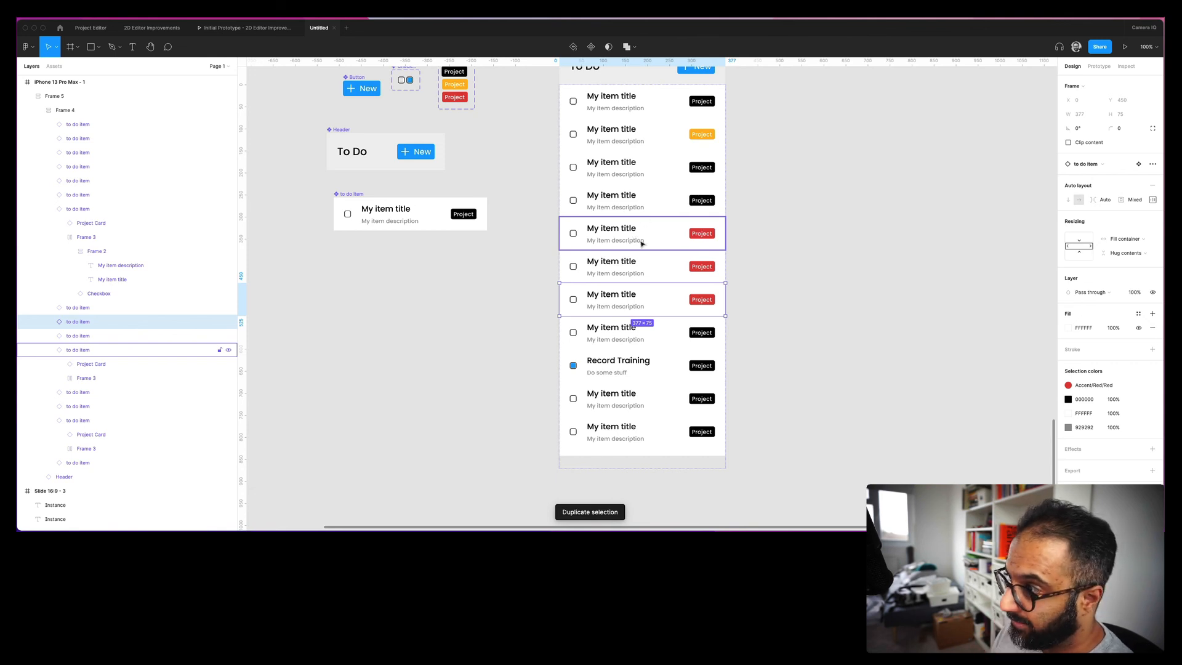
pyautogui.press('Up')
pyautogui.press('Up')
pyautogui.press('Up')
pyautogui.press('Up')
# - Duplicate the yellow Warning-tagged row and move the copy down to row 8
pyautogui.click(676, 137)
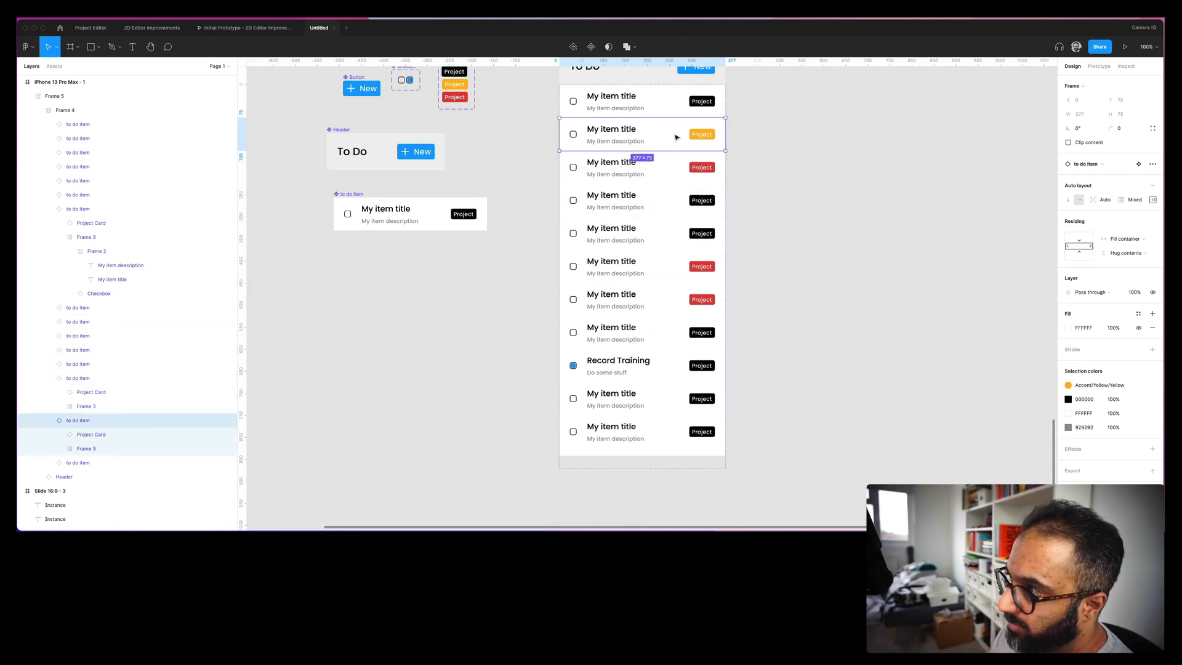
pyautogui.press('super+d')
pyautogui.moveTo(637, 180); pyautogui.dragTo(652, 337)
pyautogui.click(816, 271)
pyautogui.scroll(1, 817, 271)
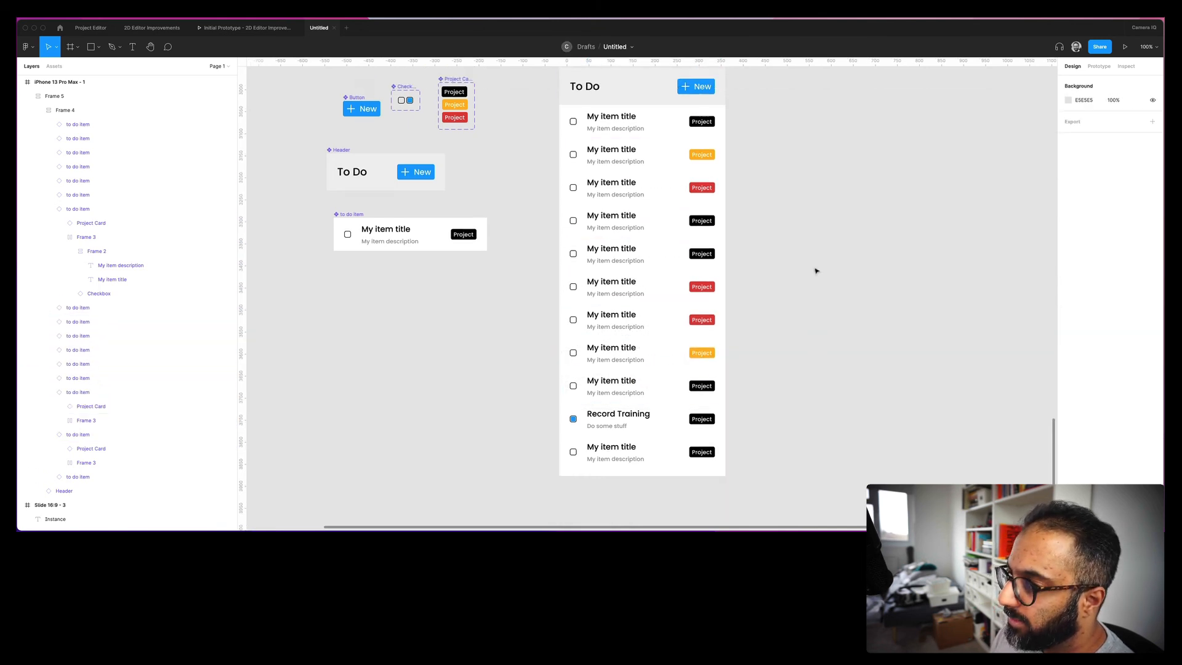
pyautogui.scroll(1, 816, 271)
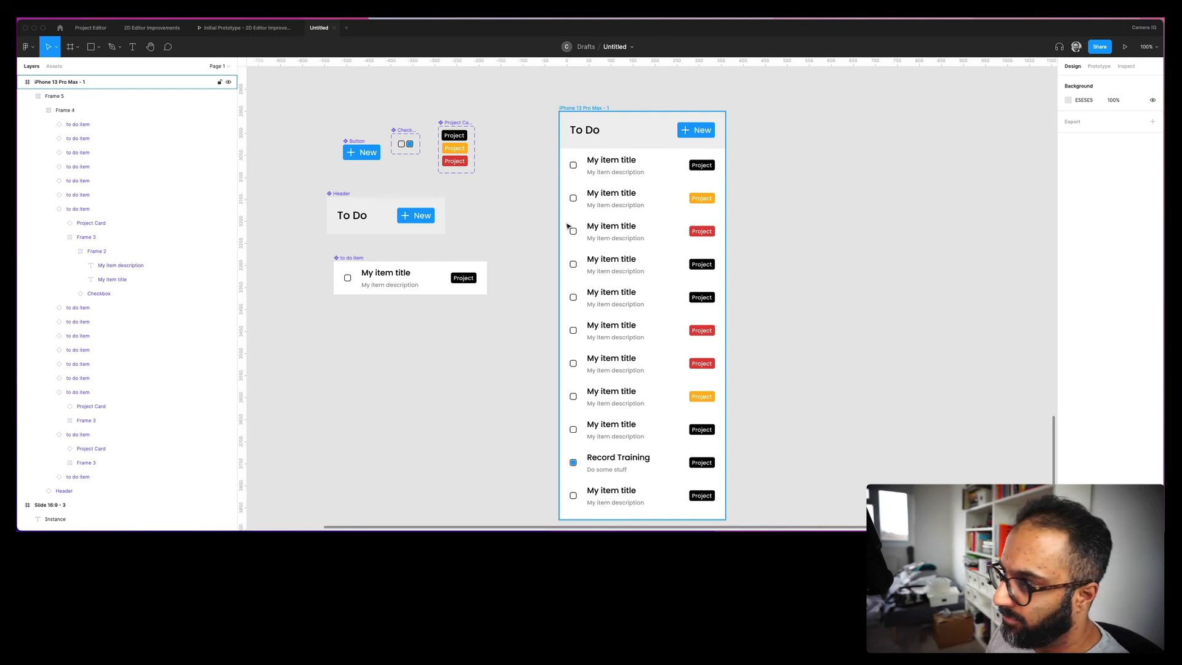
# - Fill the Header component with dark slate 3F505B instead of a colour style
pyautogui.hscroll(-2, 510, 174)
pyautogui.scroll(1, 509, 174)
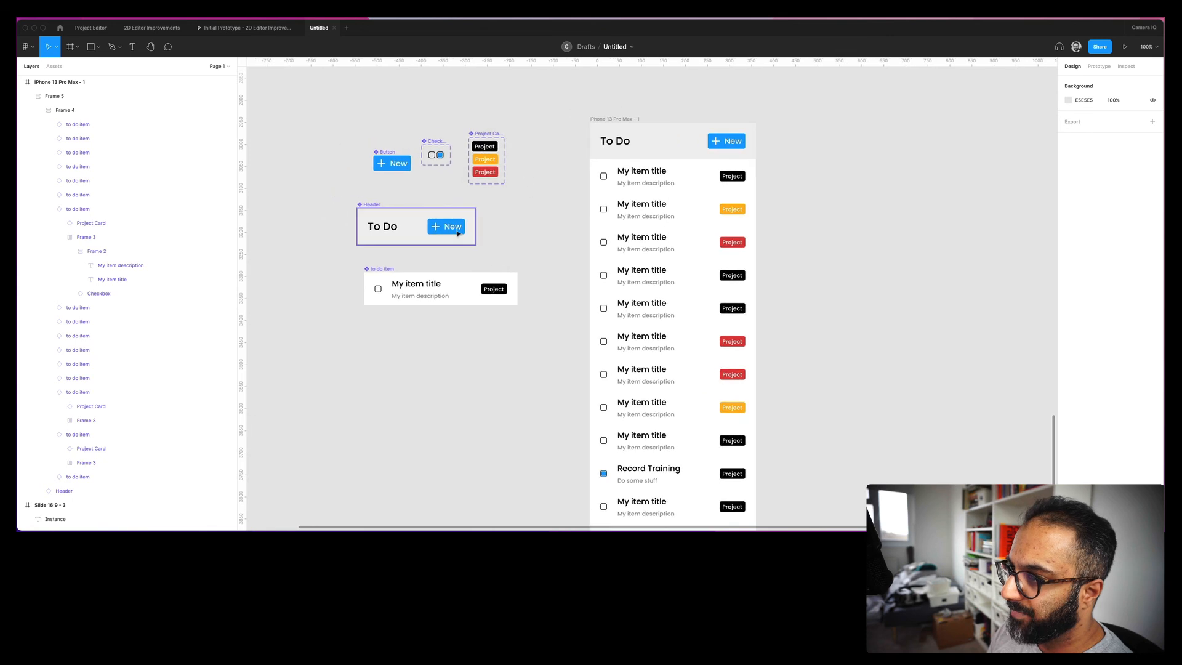
pyautogui.click(414, 221)
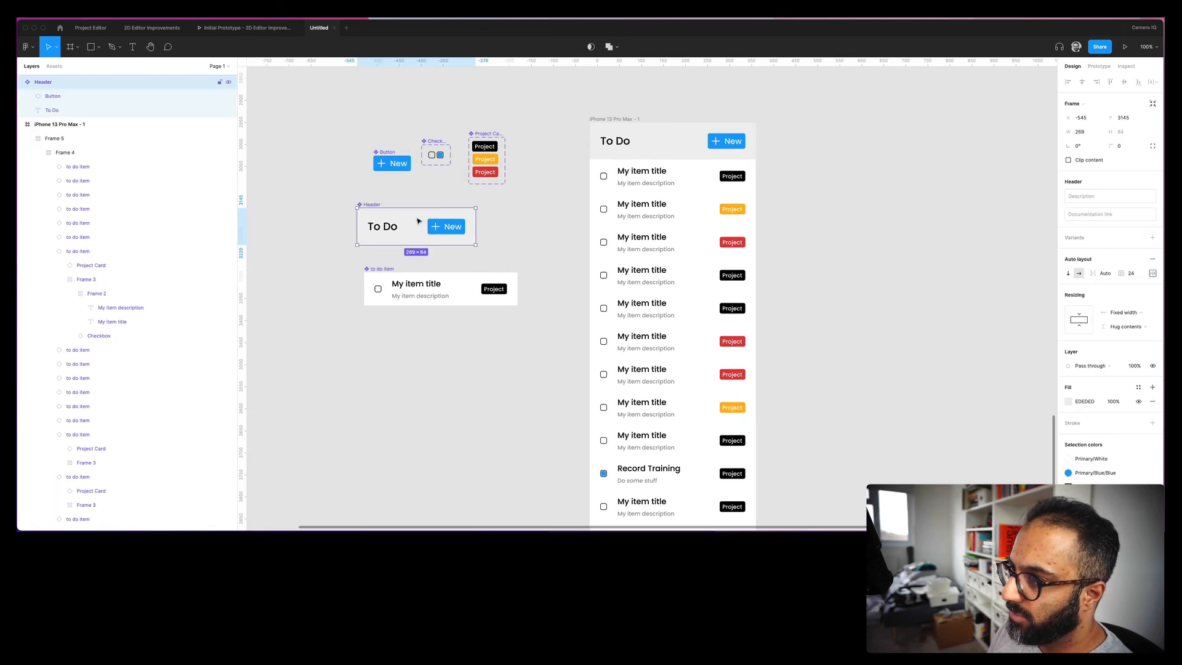
pyautogui.click(1068, 403)
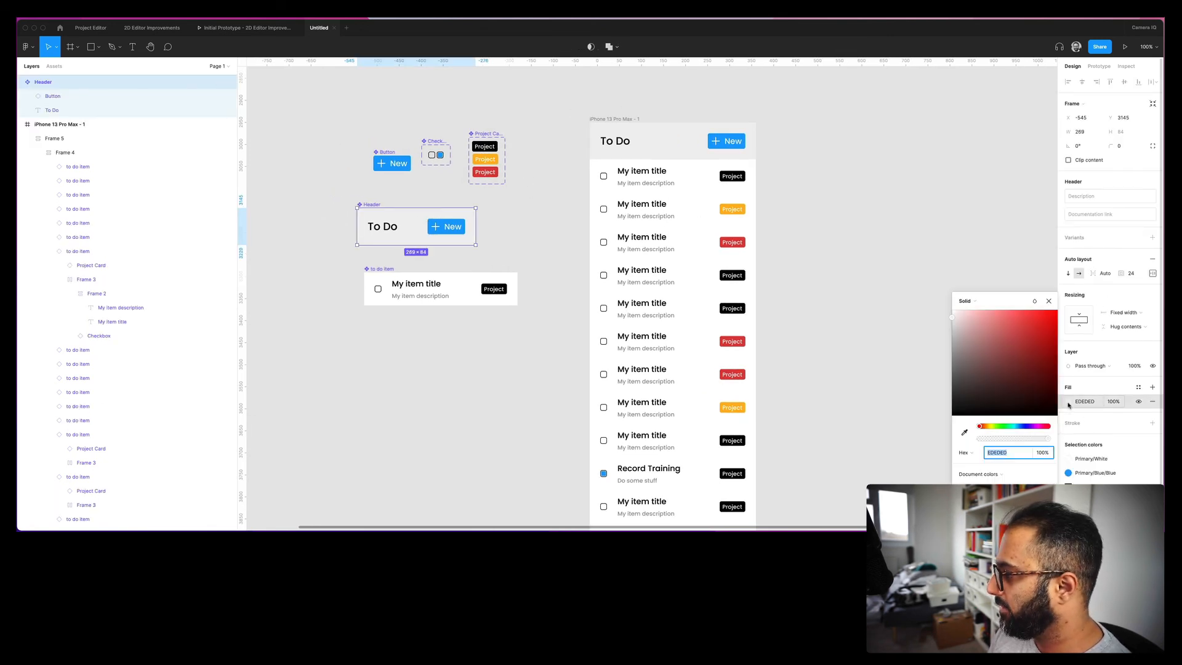
pyautogui.click(1138, 387)
pyautogui.click(1091, 467)
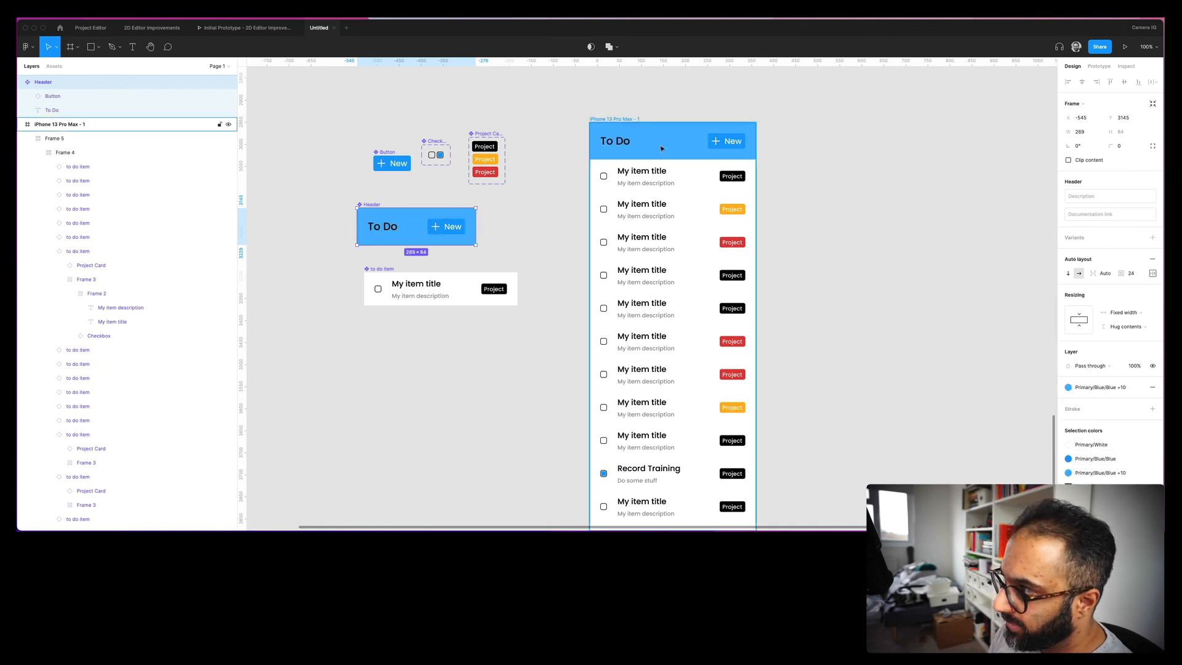
pyautogui.click(1138, 387)
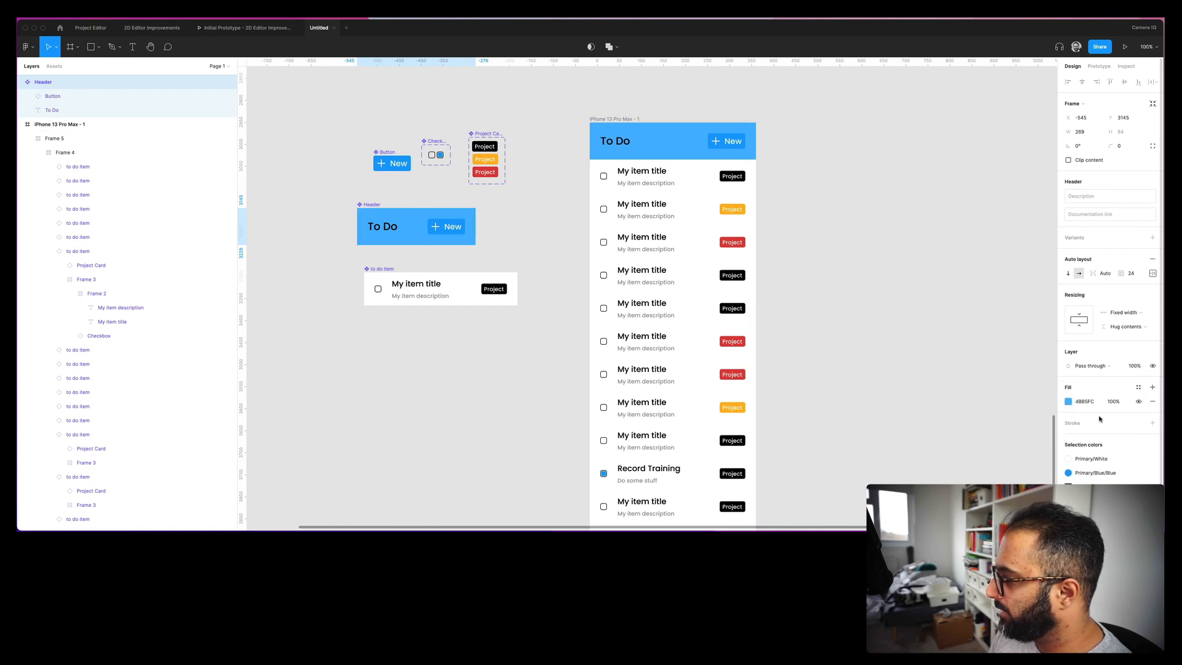
pyautogui.click(1068, 402)
pyautogui.moveTo(999, 343); pyautogui.dragTo(985, 378)
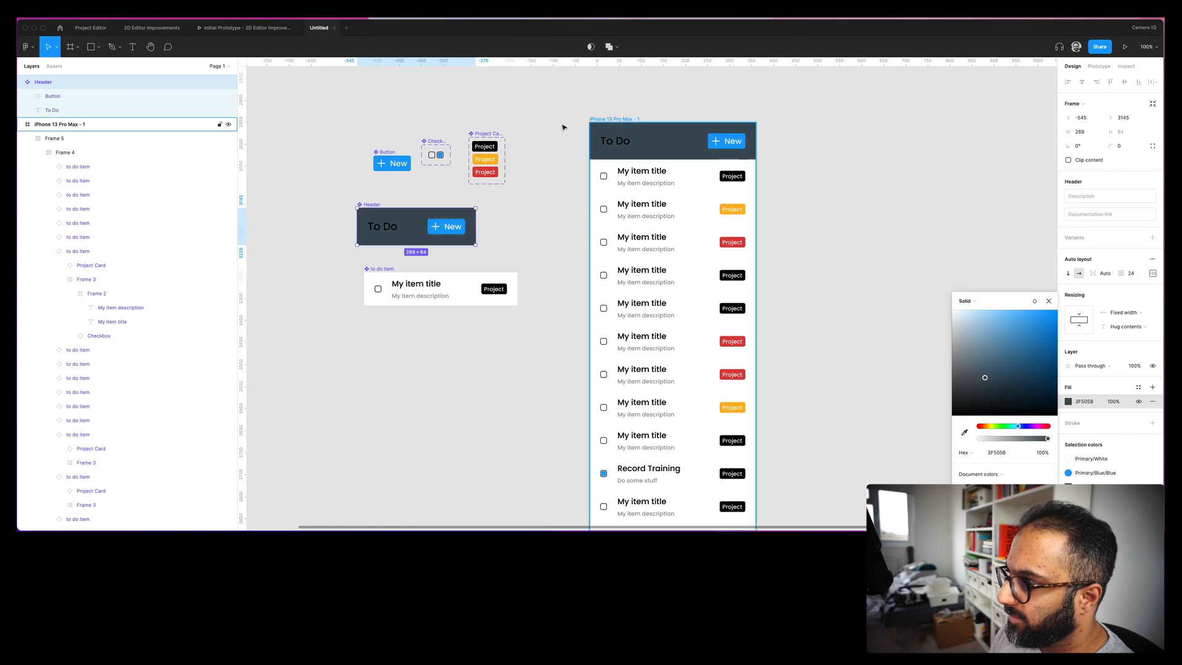
pyautogui.click(401, 195)
# - Make the header's To Do title text white (FFFFFF)
pyautogui.doubleClick(379, 226)
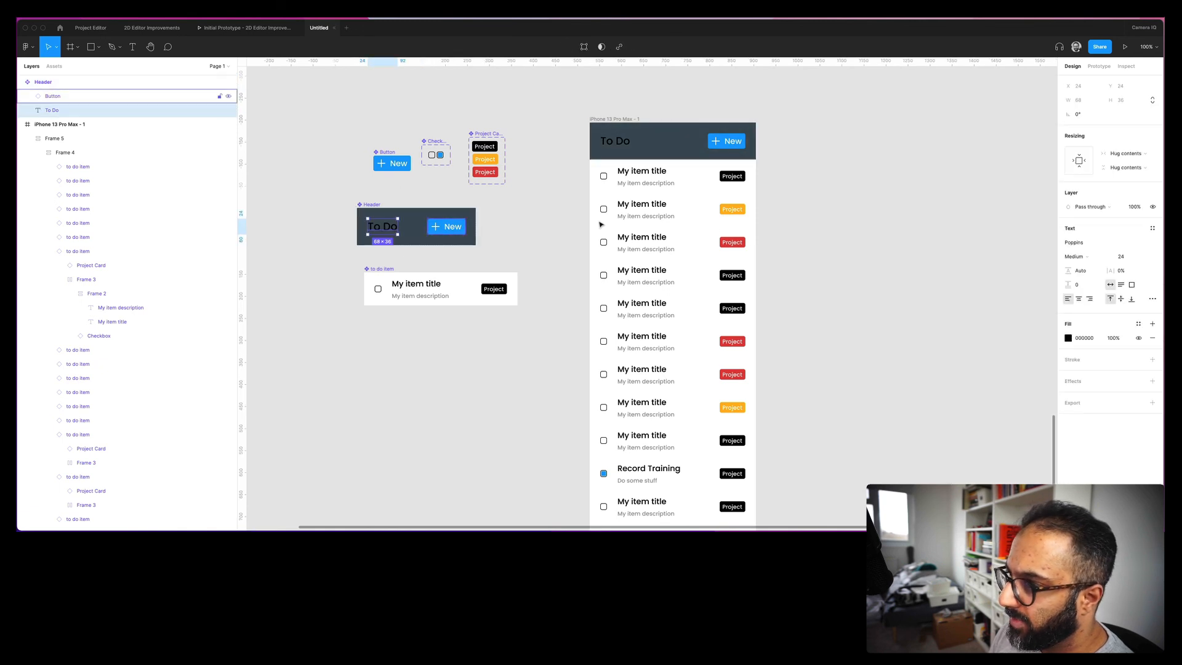
pyautogui.click(1068, 338)
pyautogui.moveTo(1050, 347); pyautogui.dragTo(836, 192)
pyautogui.click(851, 188)
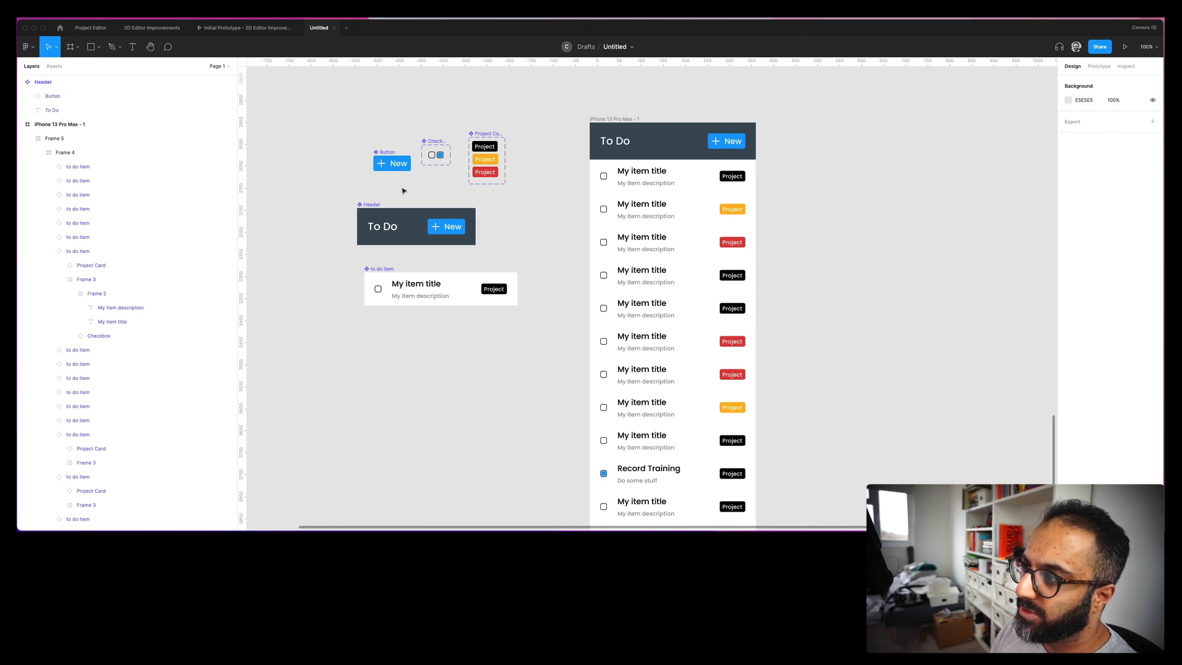
pyautogui.scroll(-3, 745, 271)
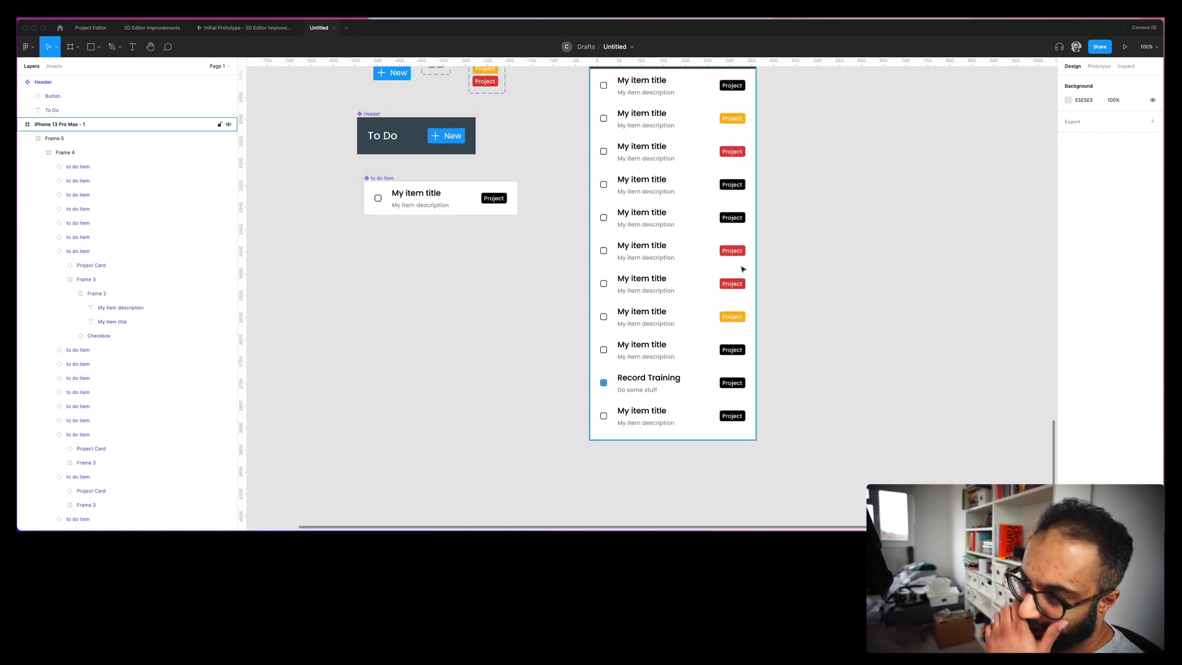
pyautogui.scroll(1, 668, 254)
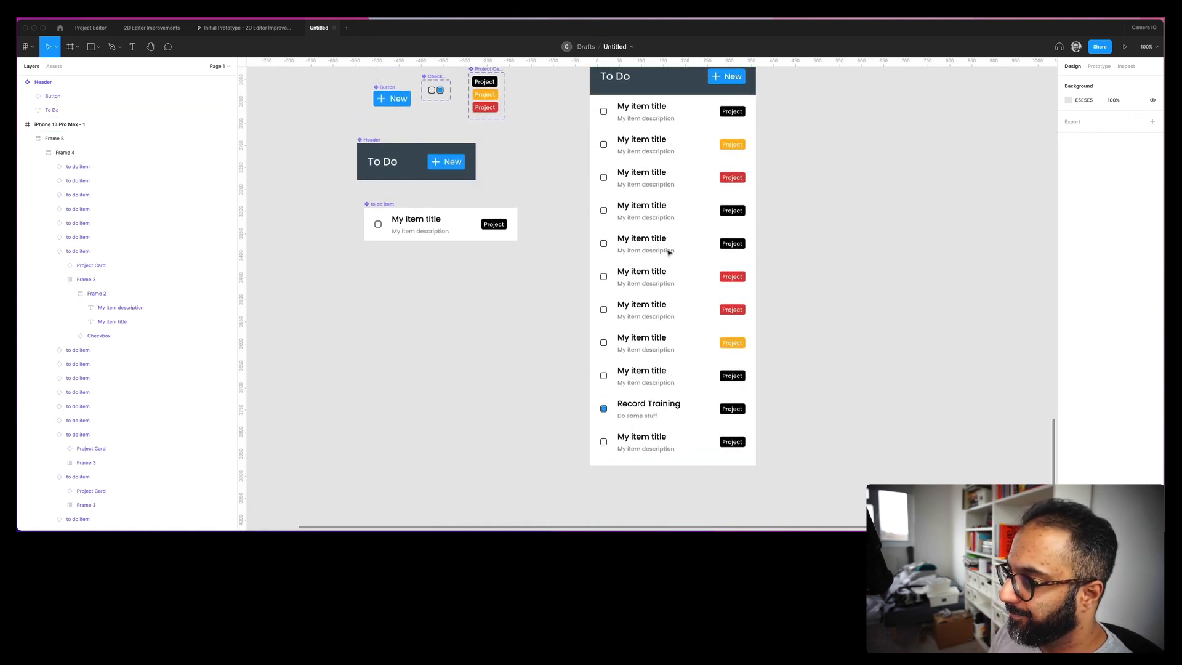
pyautogui.scroll(2, 664, 256)
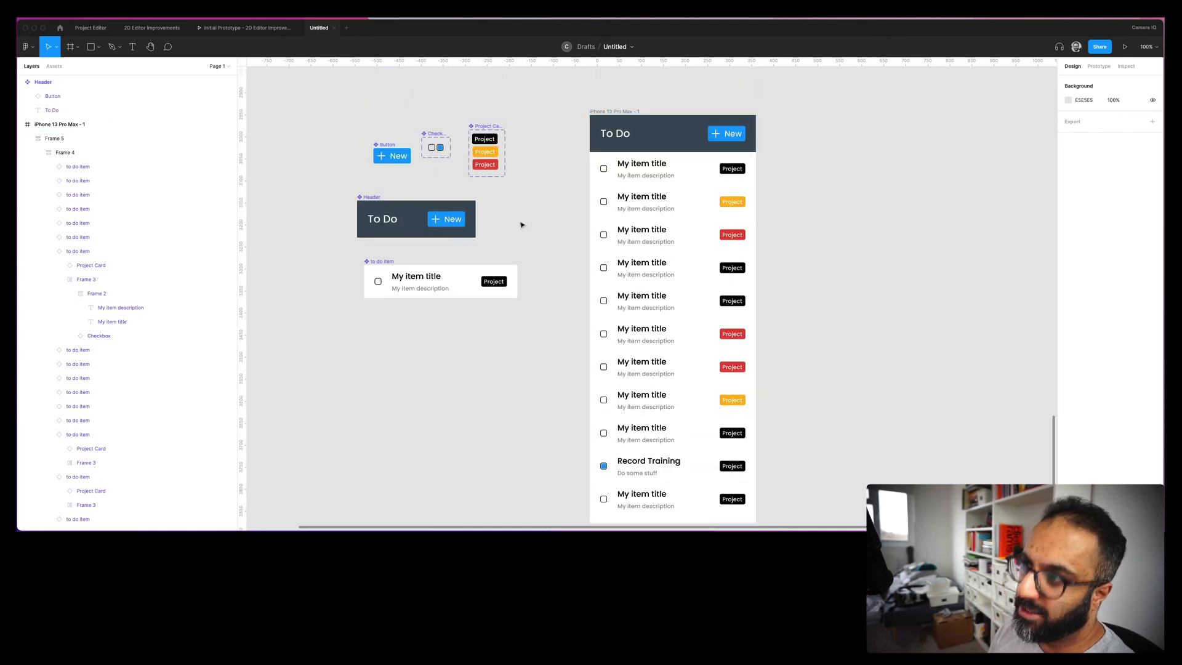